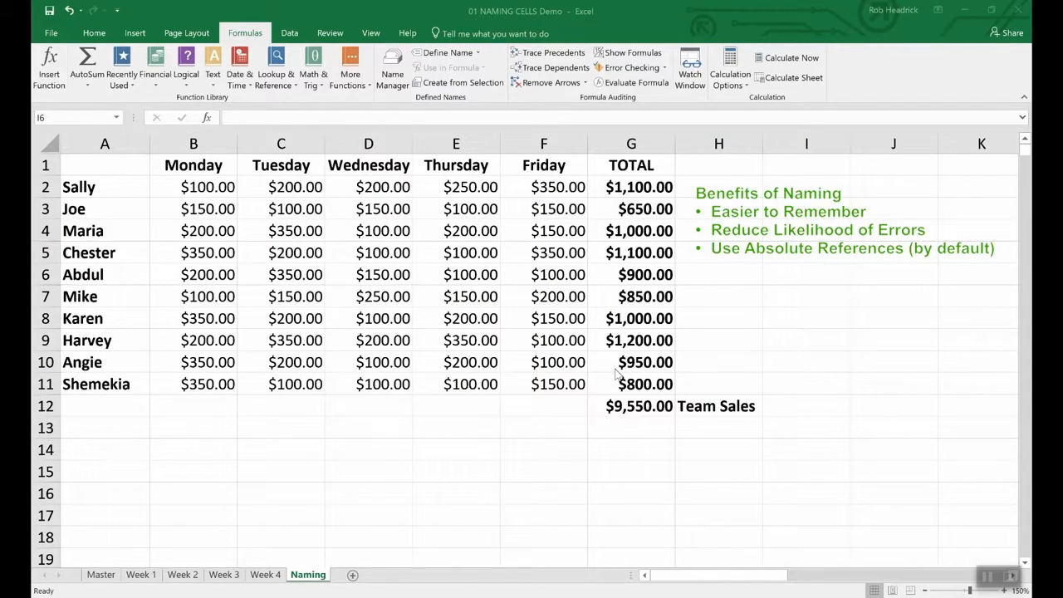
- Define the name Team_Sales for the =SUM(G2:G11) total in G12 and check it in the Name Box
left_click(637, 406)
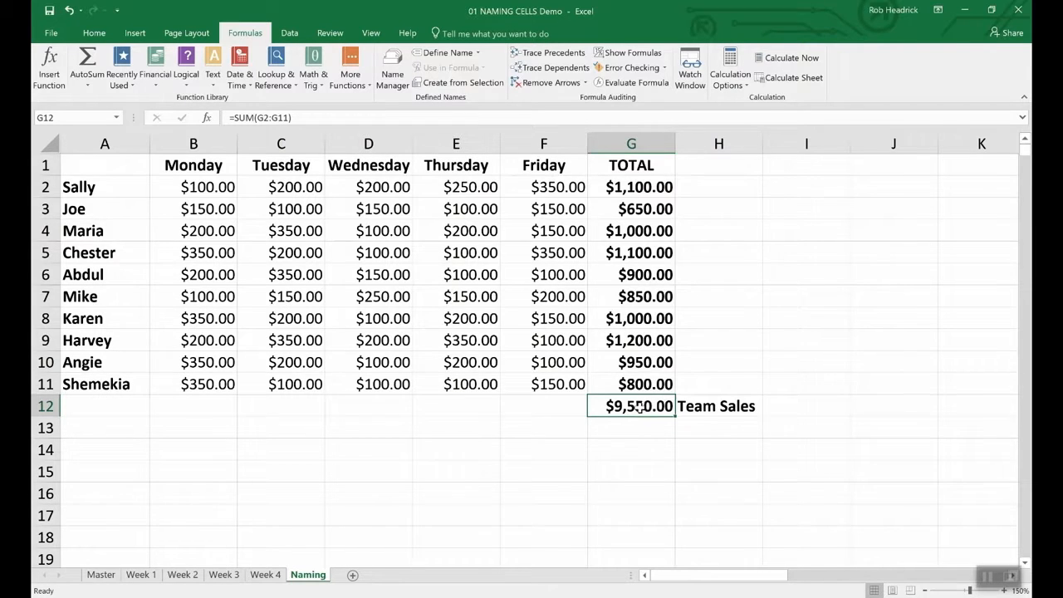
right_click(637, 406)
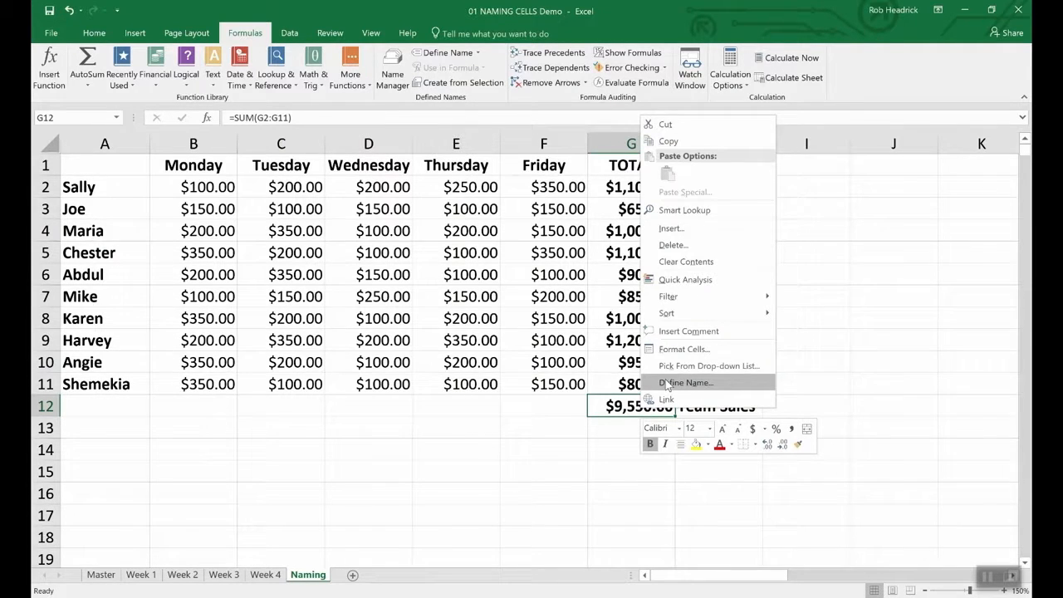
left_click(668, 382)
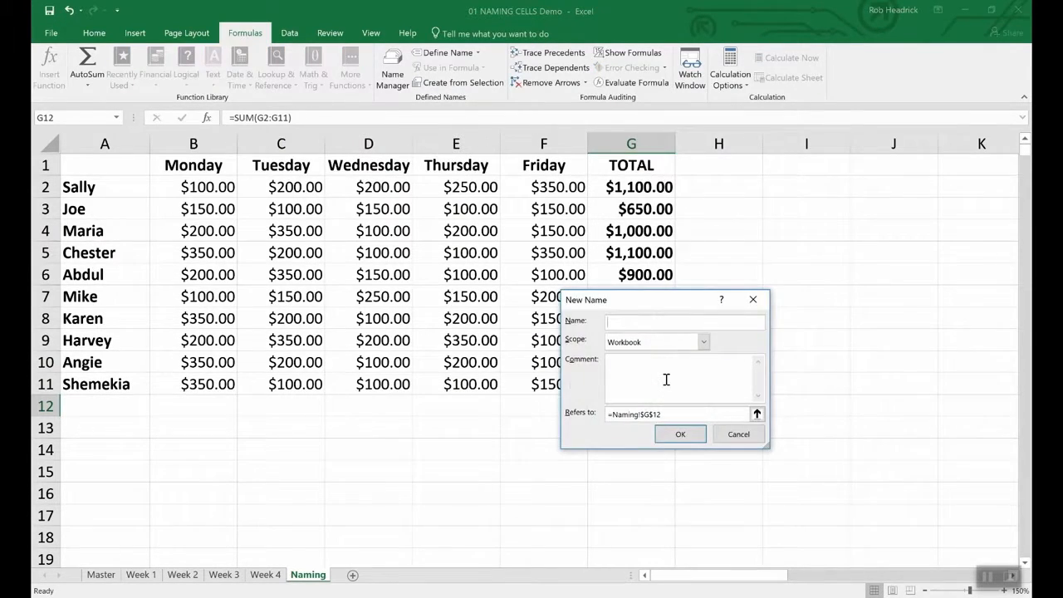
type("Team_Sales")
left_click(700, 435)
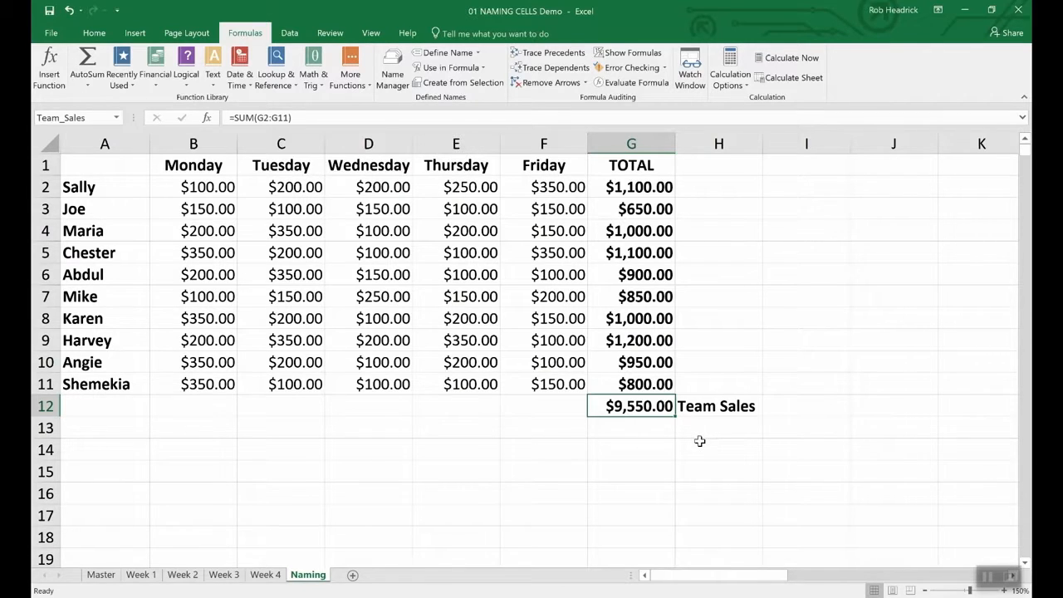
left_click(92, 118)
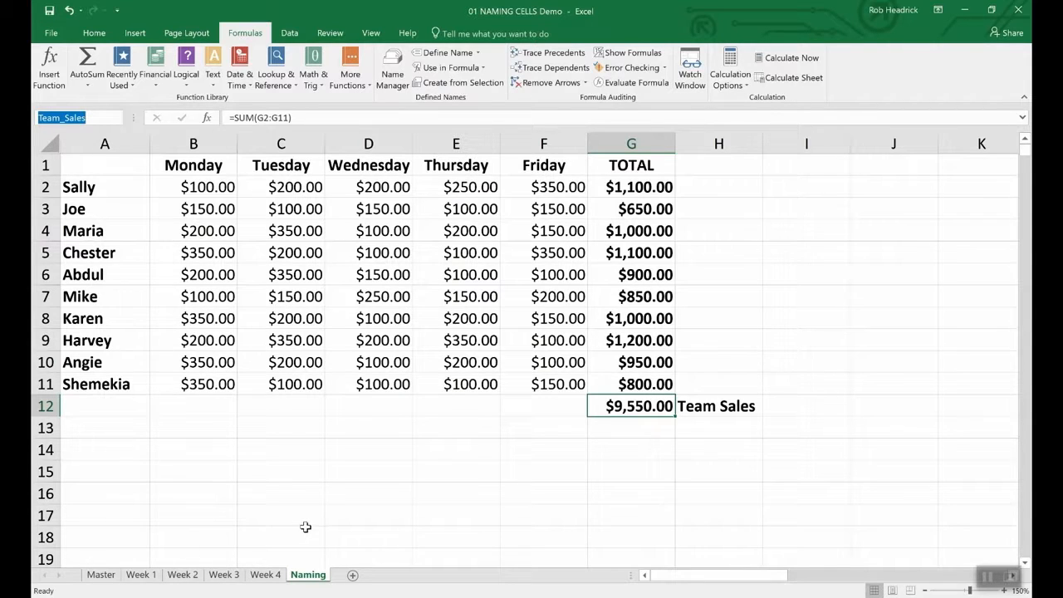
- Select the ten rep totals in G2:G11 and name them Rep_Sales in the Name Box
left_click(644, 186)
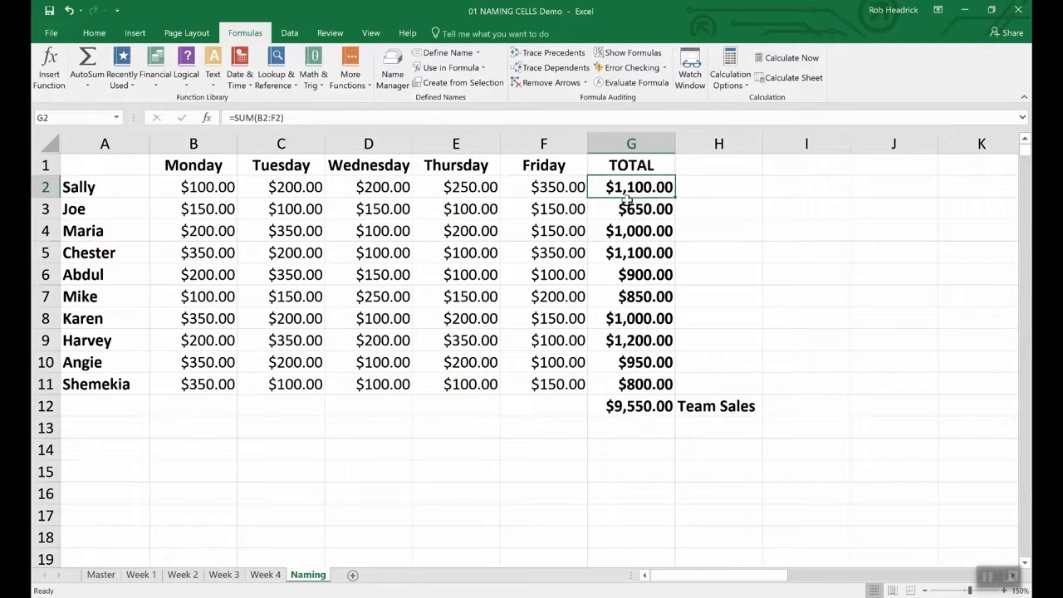
left_click(709, 232)
left_click_drag(618, 187, 612, 380)
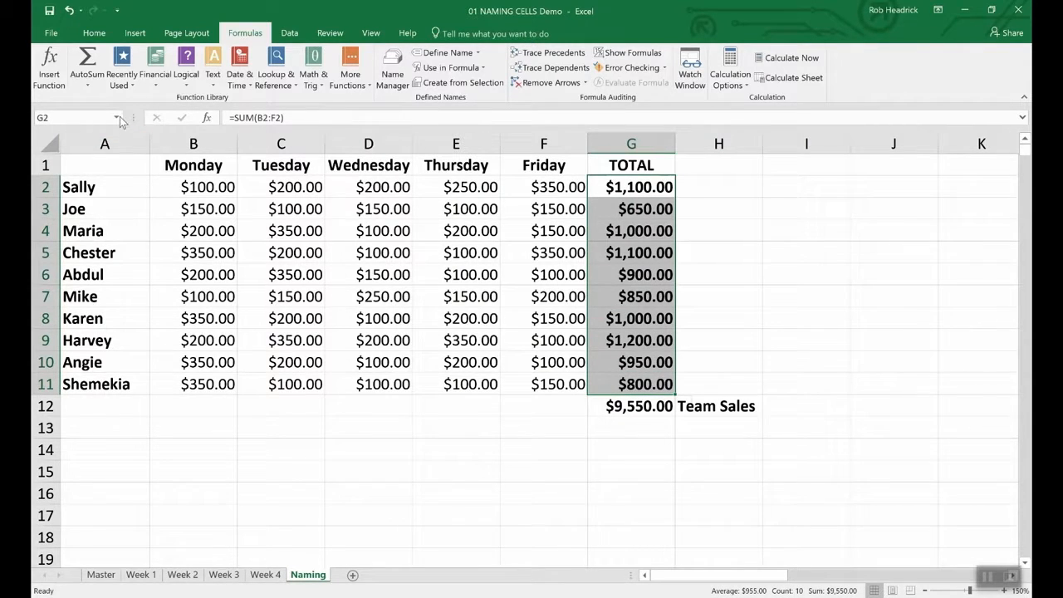
left_click(83, 117)
type("Rep_Sales")
key("Return")
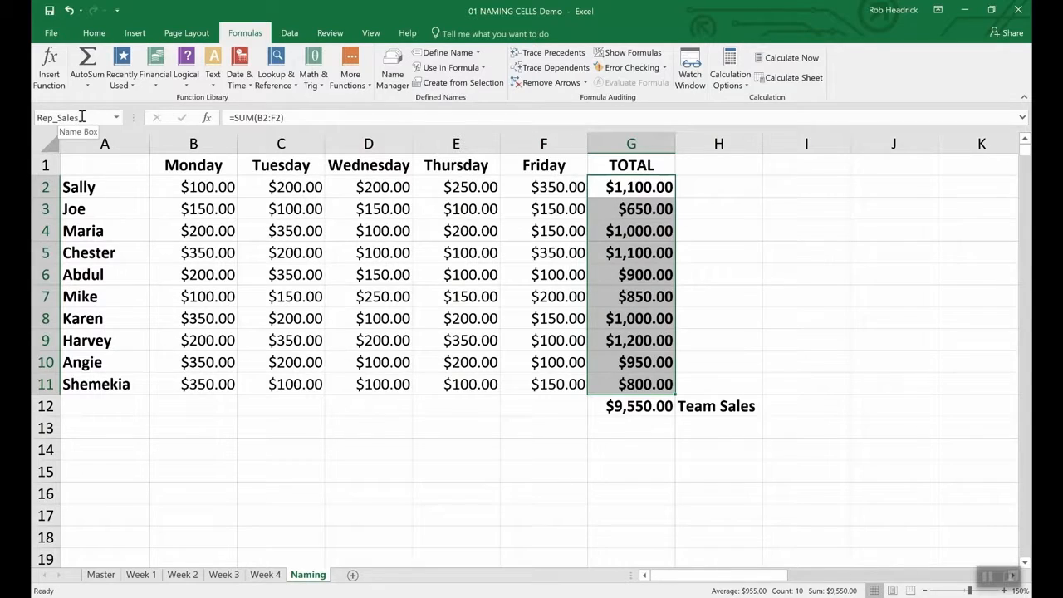
left_click(629, 430)
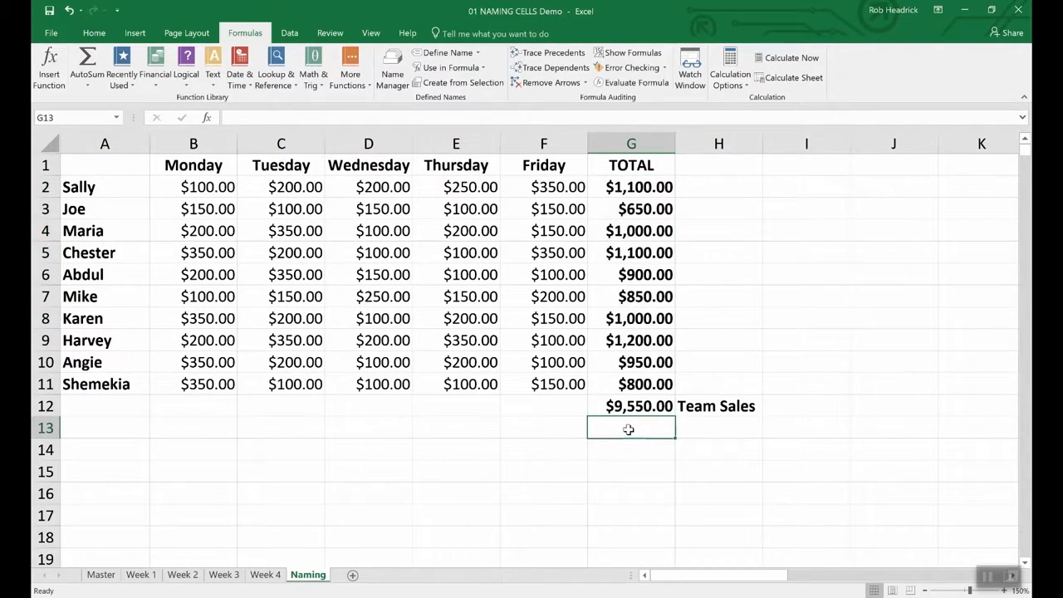
- Enter =SUM(Rep_Sales) in G13, picking Rep_Sales from AutoComplete, giving $9,550.00
type("=")
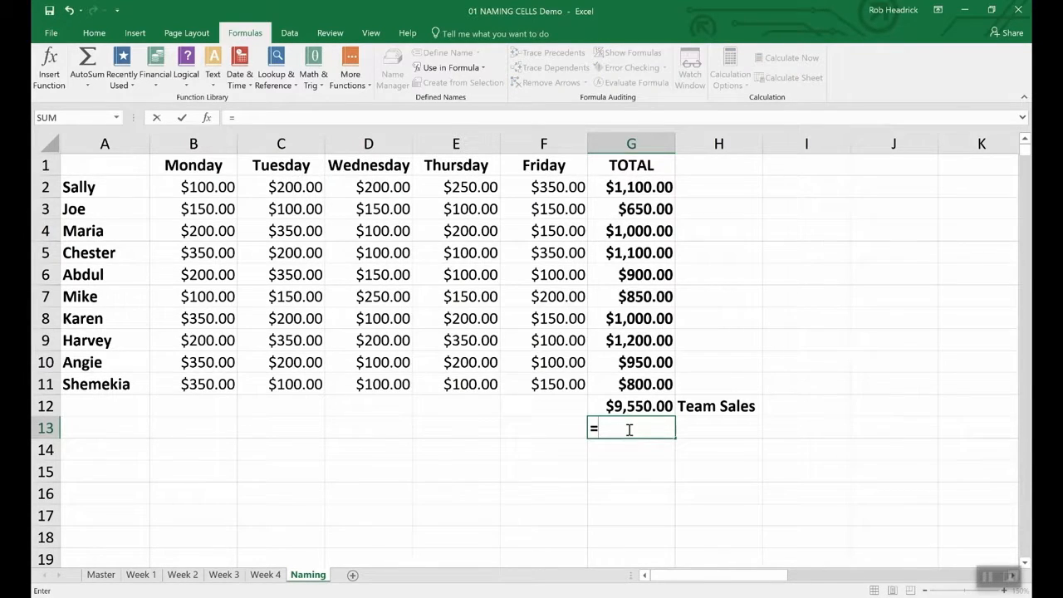
type("(")
key("BackSpace")
type("Sum)")
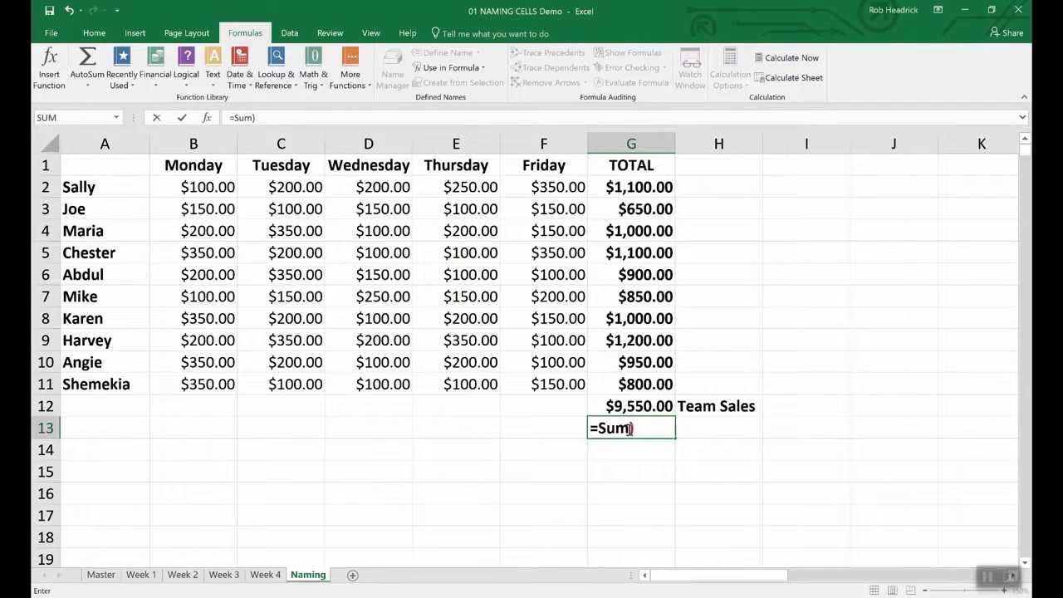
key("BackSpace")
type("(R")
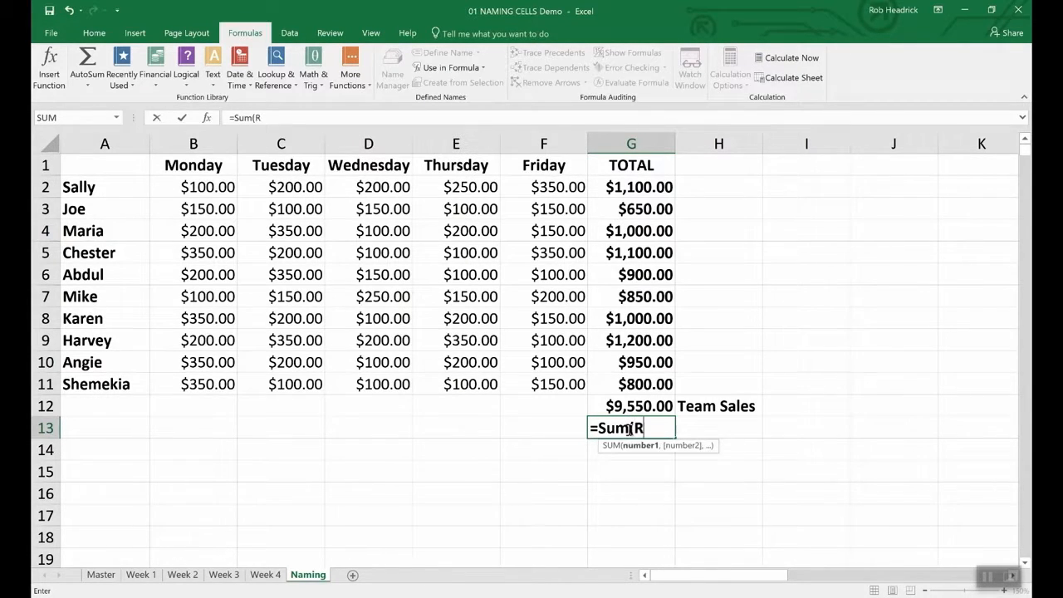
type("ep")
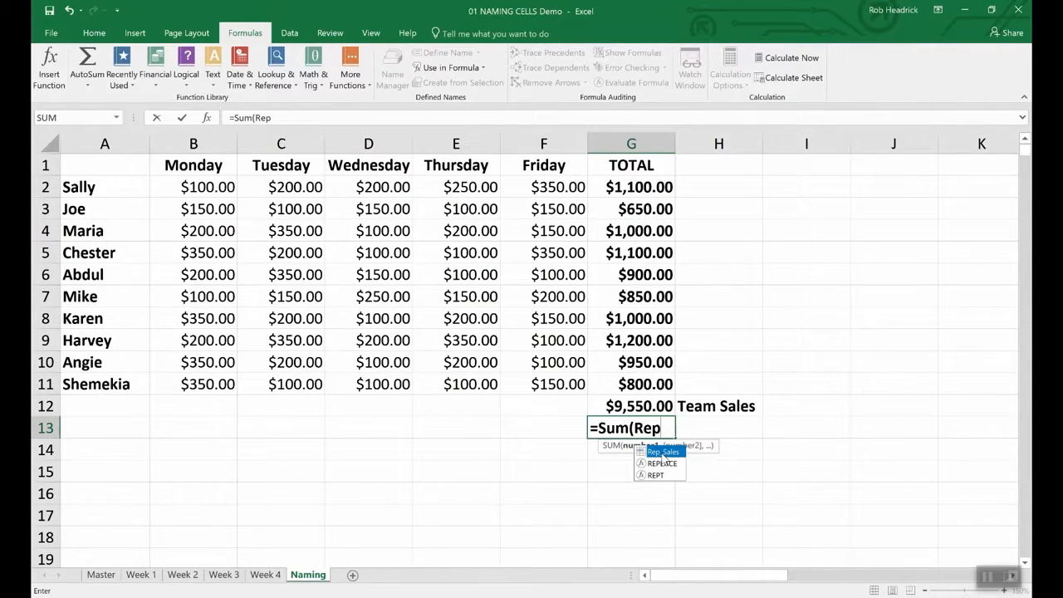
double_click(662, 454)
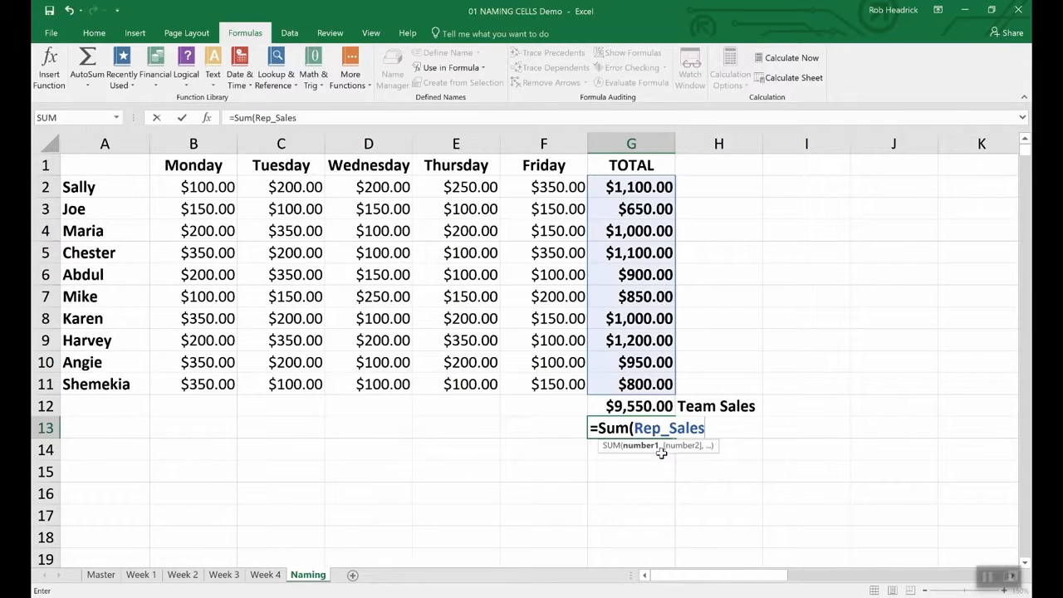
key("Return")
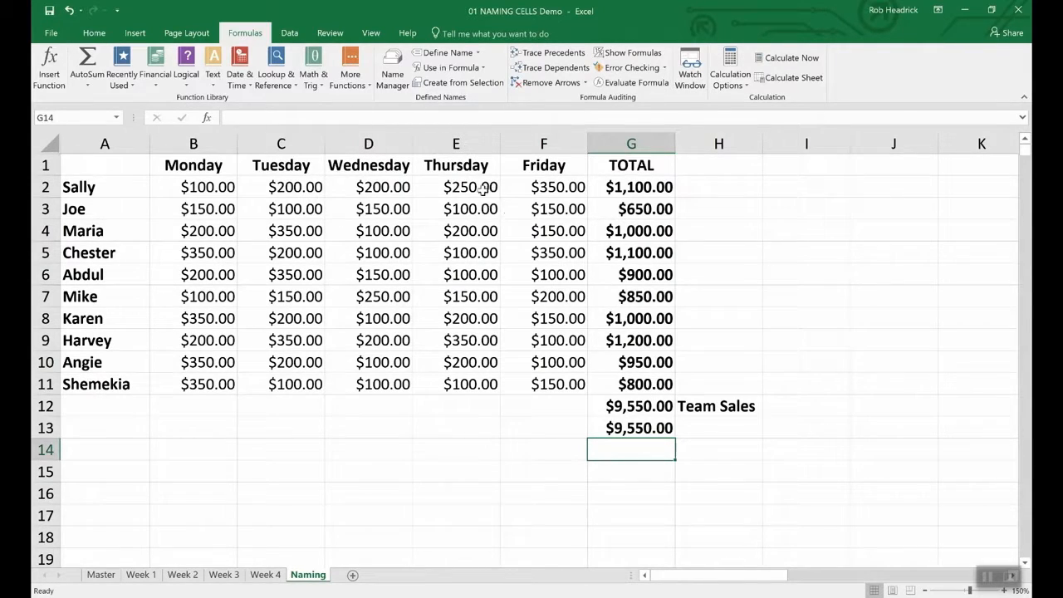
- Open the Name Manager to review the workbook's defined names
left_click(393, 68)
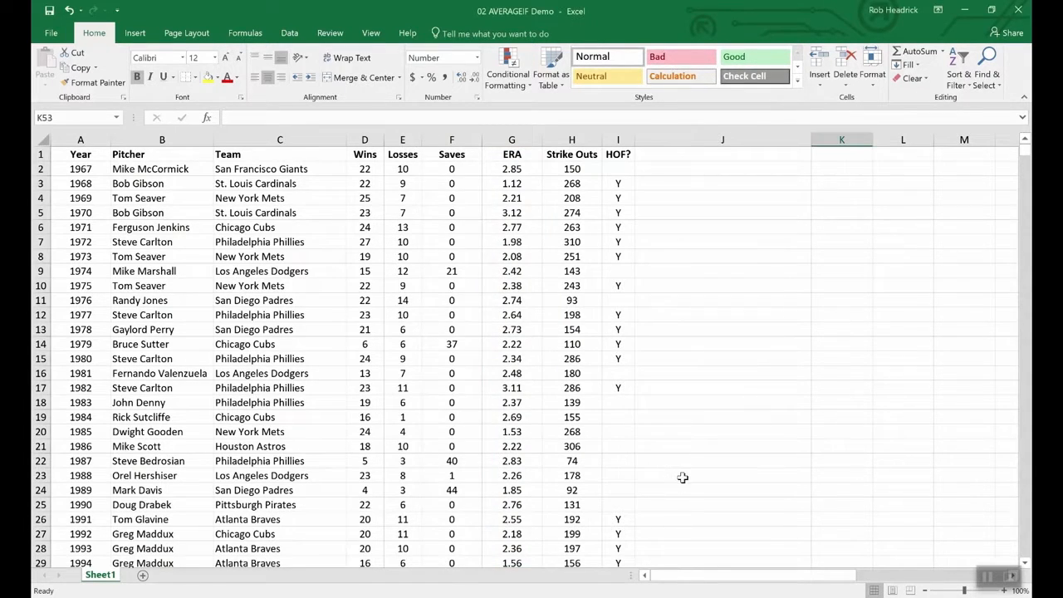
- Enter =AVERAGEIF(wins,">19",era) in K53 to average ERA for pitchers over 19 wins
scroll(681, 476, "down", 20)
scroll(685, 478, "up", 12)
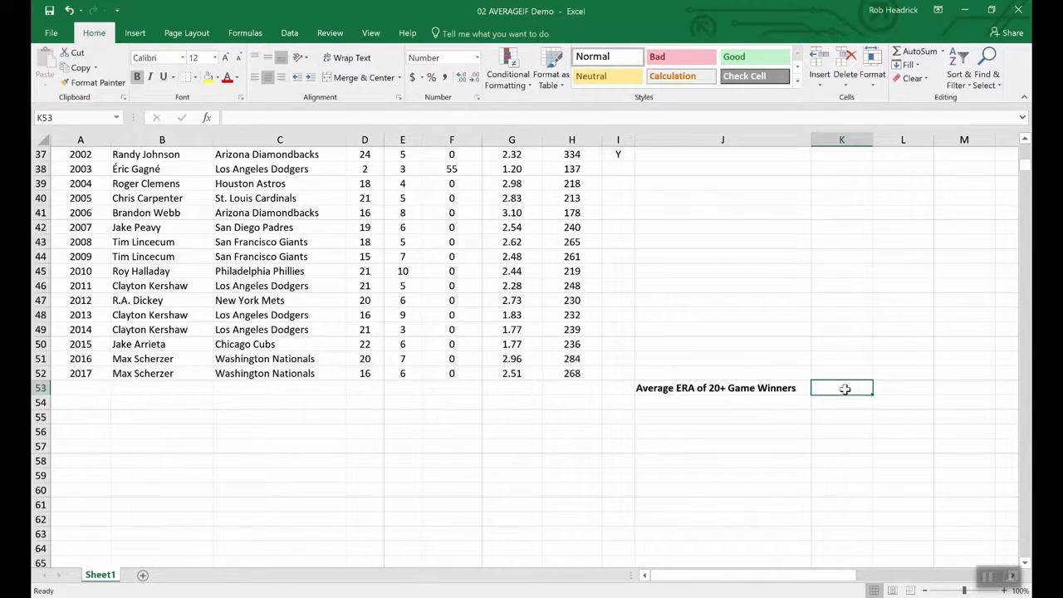
type("=ave")
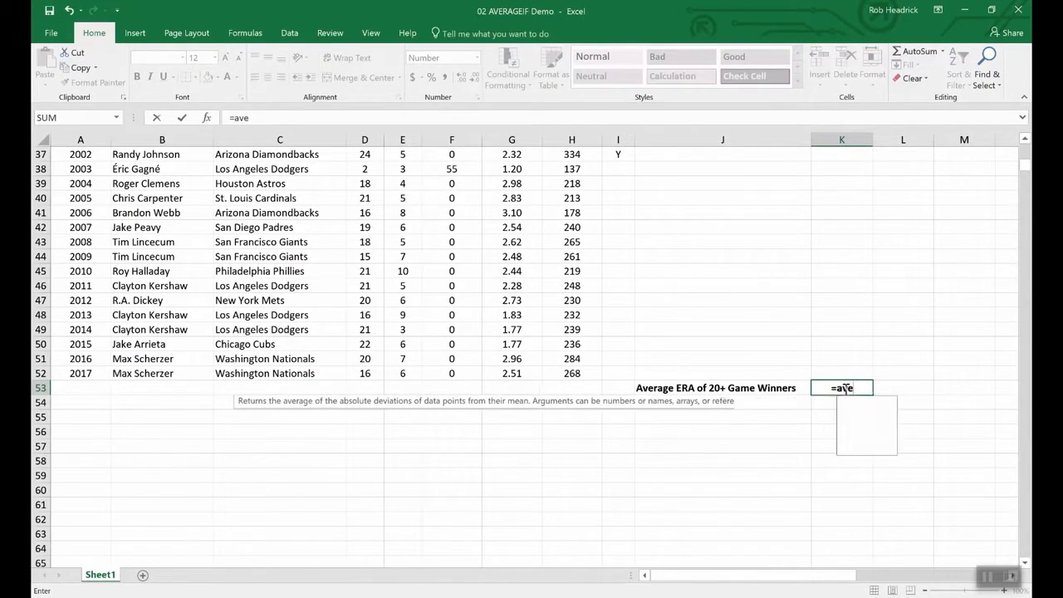
type("rageif")
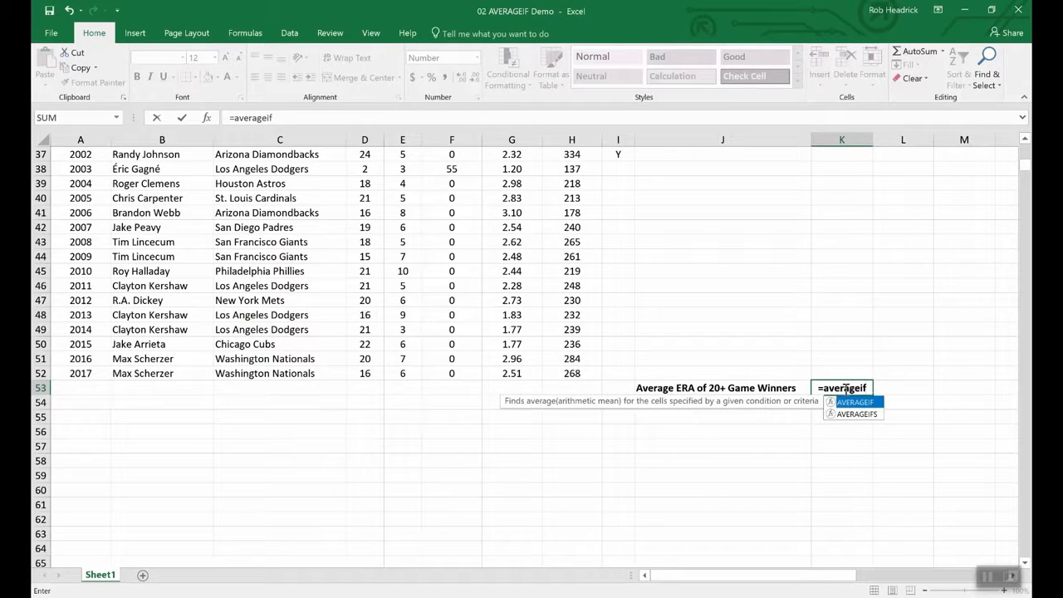
type("(")
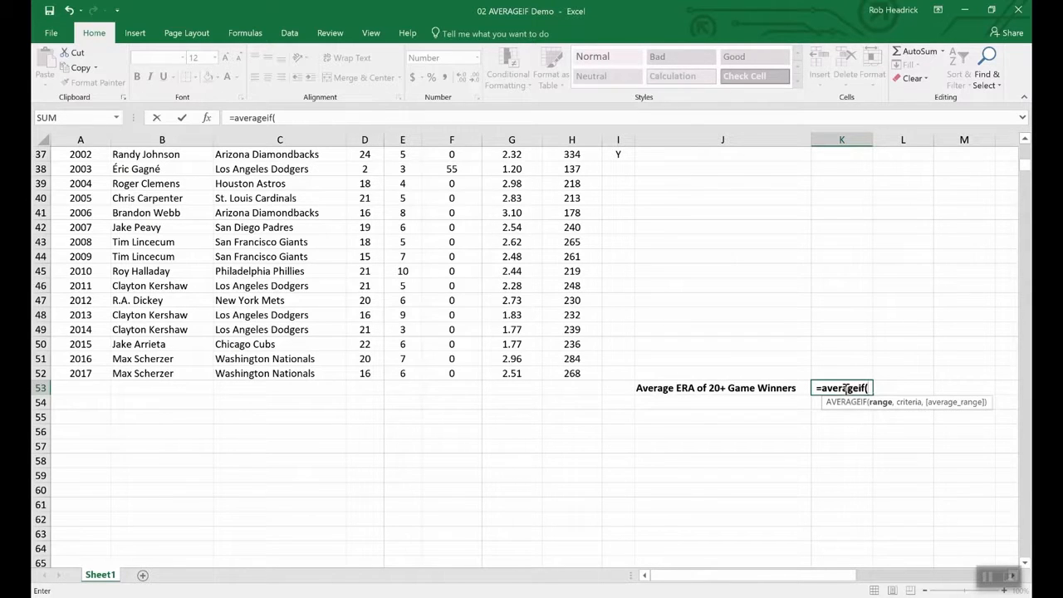
type("wins,")
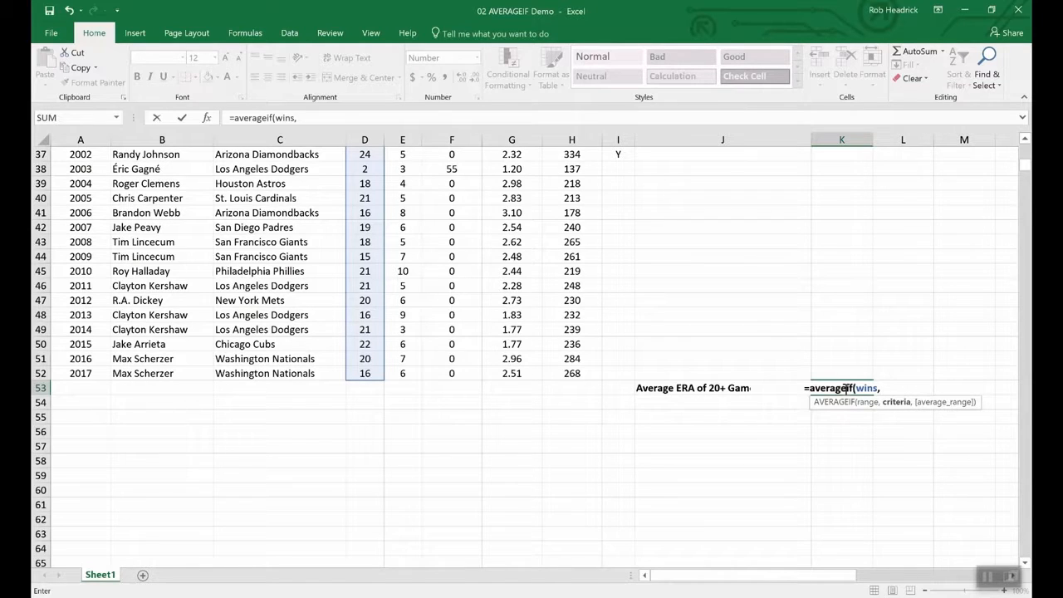
type("\">")
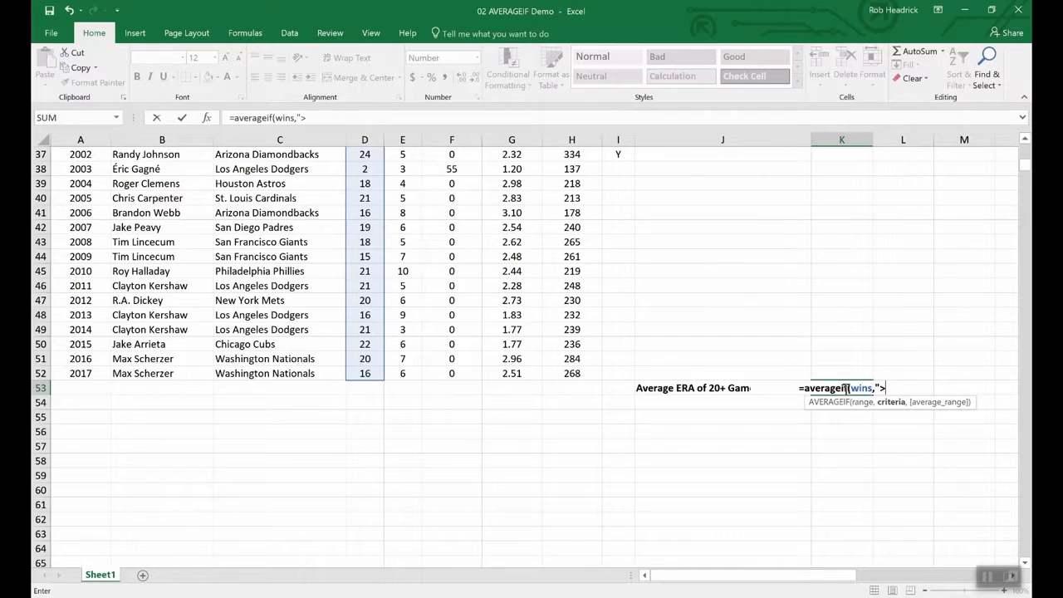
type("19\",")
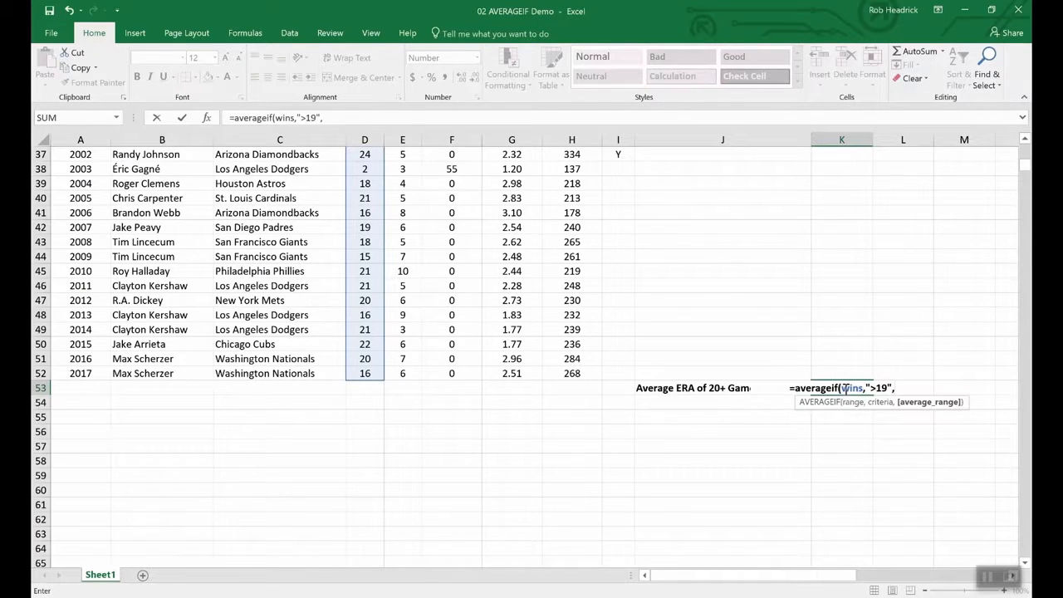
type("era")
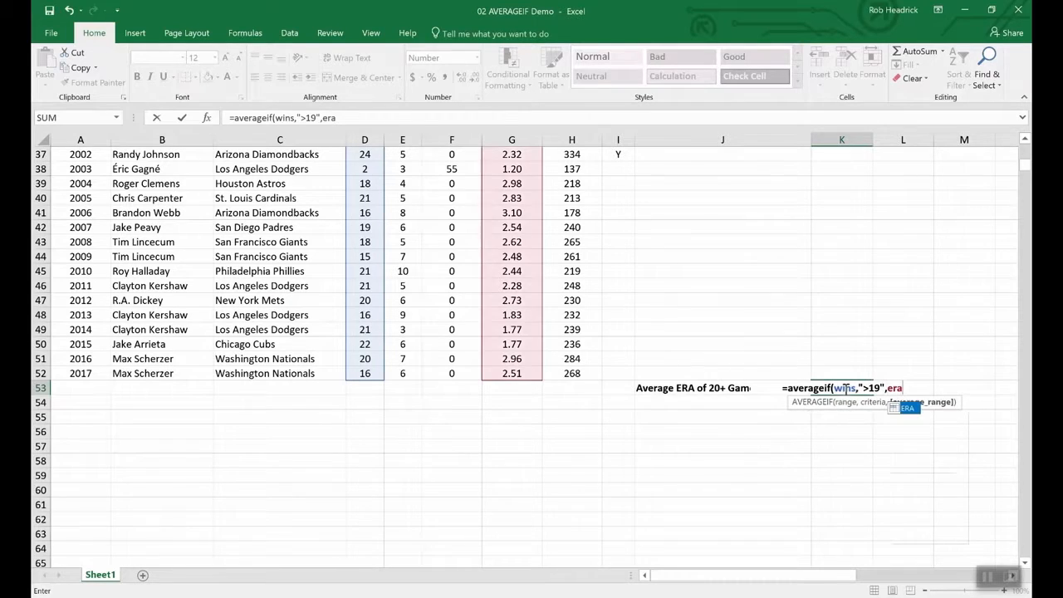
key("Return")
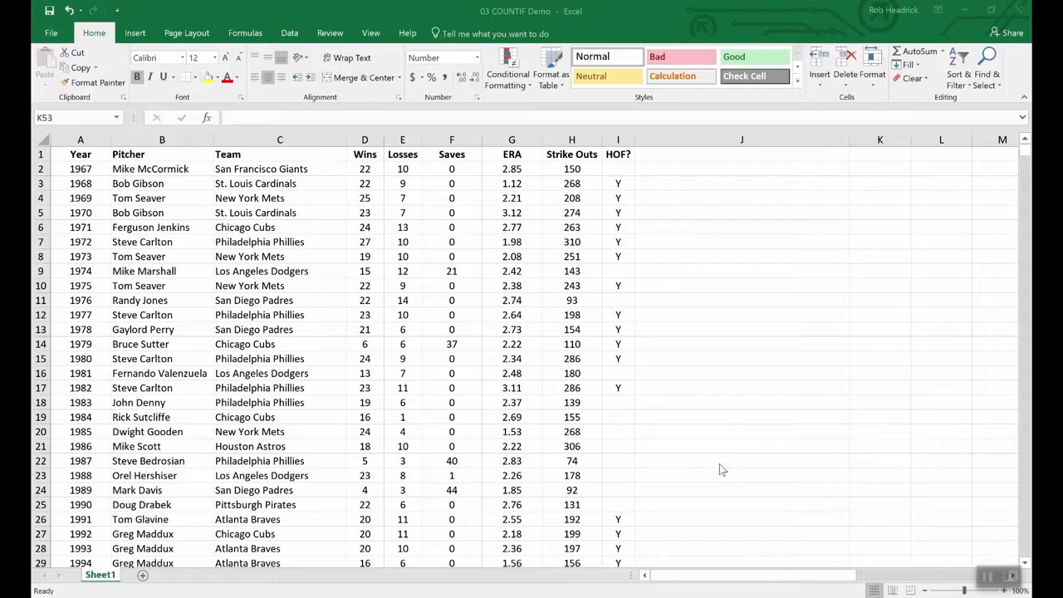
- Enter =COUNTIF(team,"Philadelphia Phillies") in K53, returning 7.00
scroll(717, 462, "down", 16)
scroll(754, 432, "up", 4)
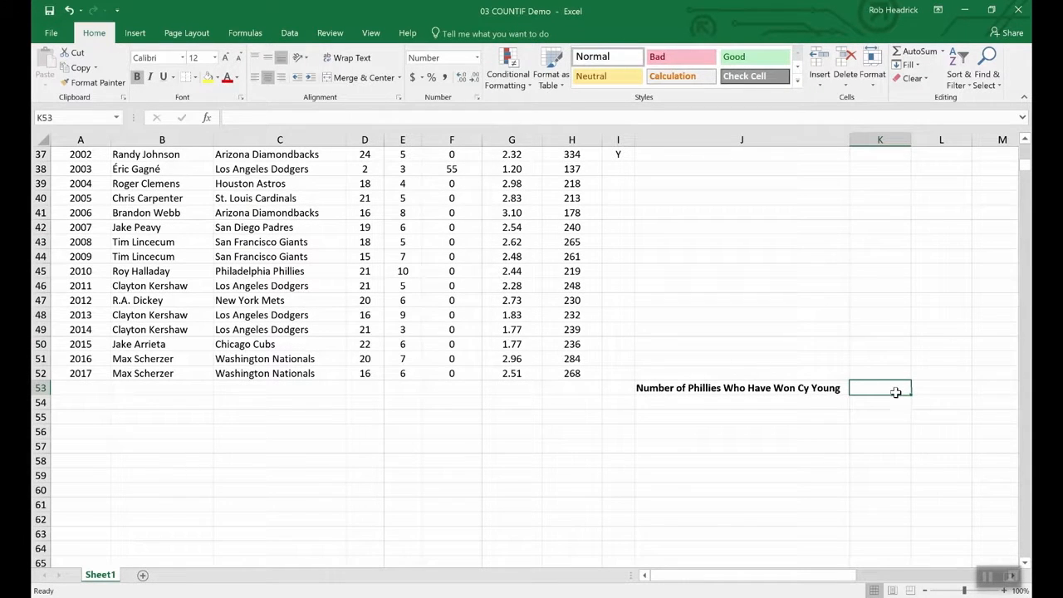
type("=")
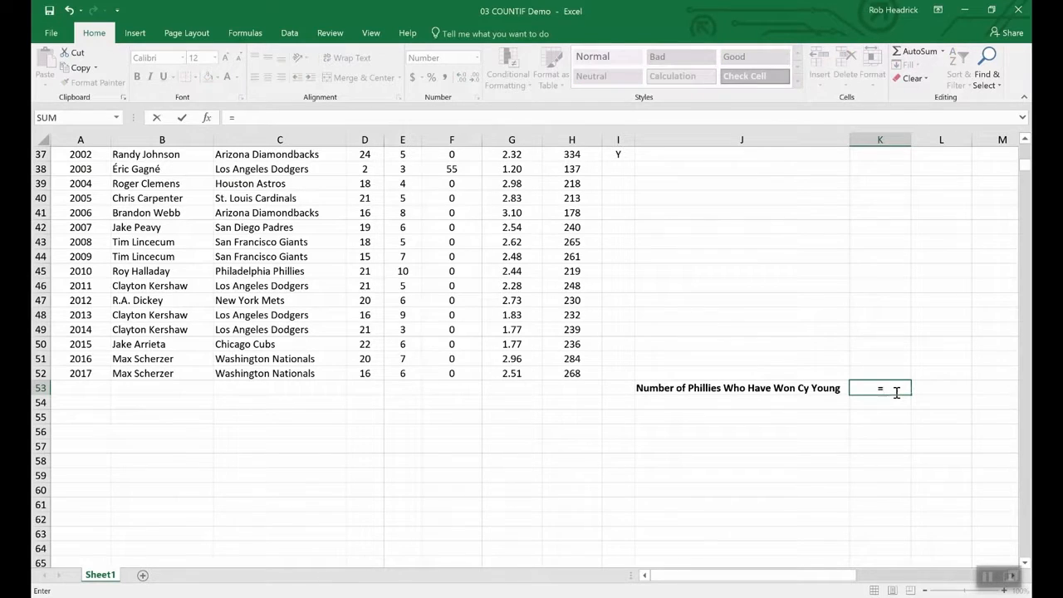
type("CO")
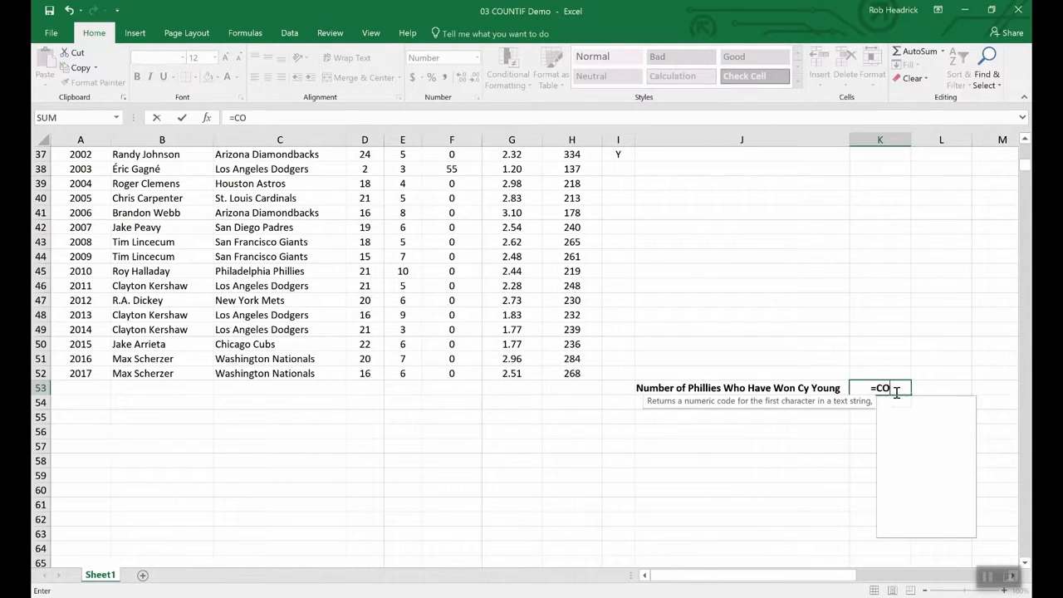
type("UNTIF")
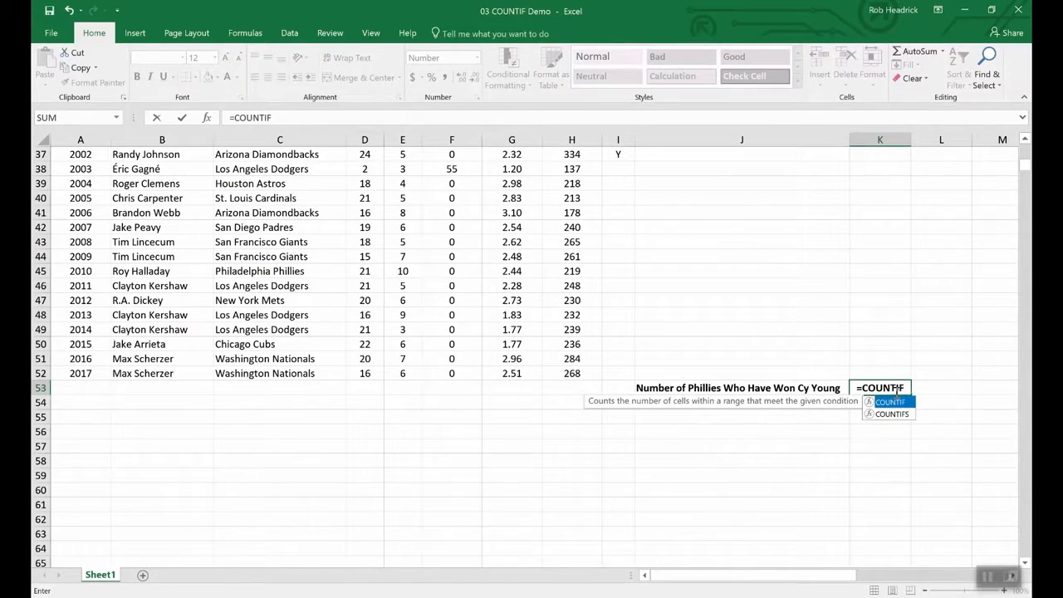
type("(")
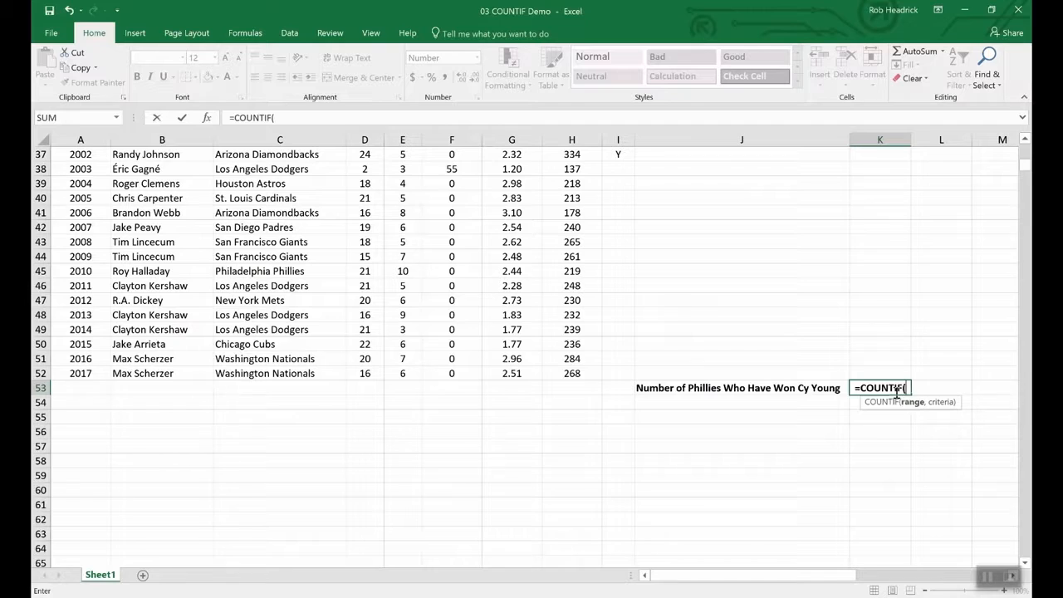
type("team")
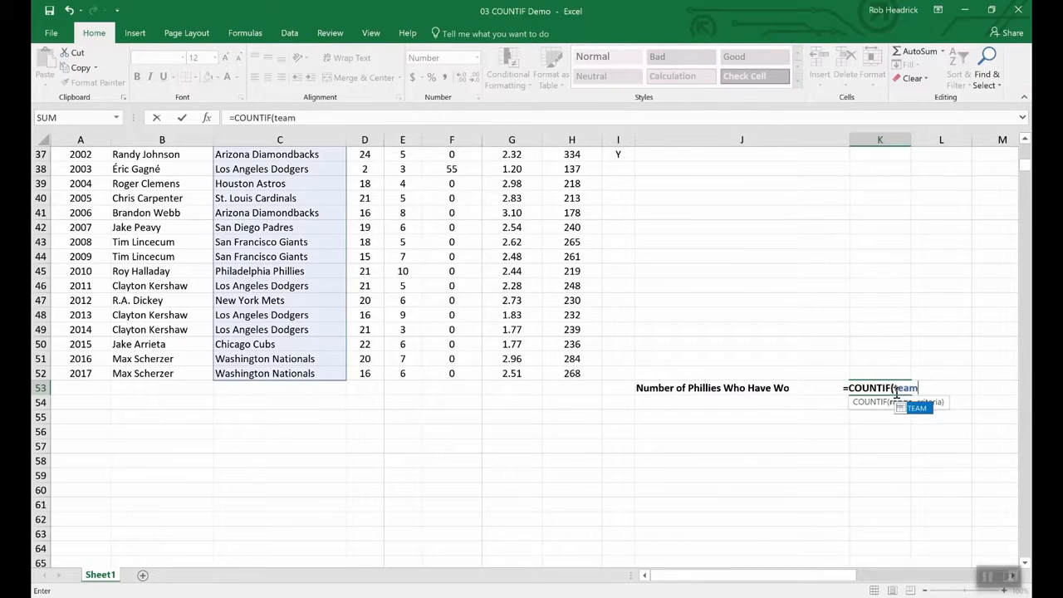
type(",")
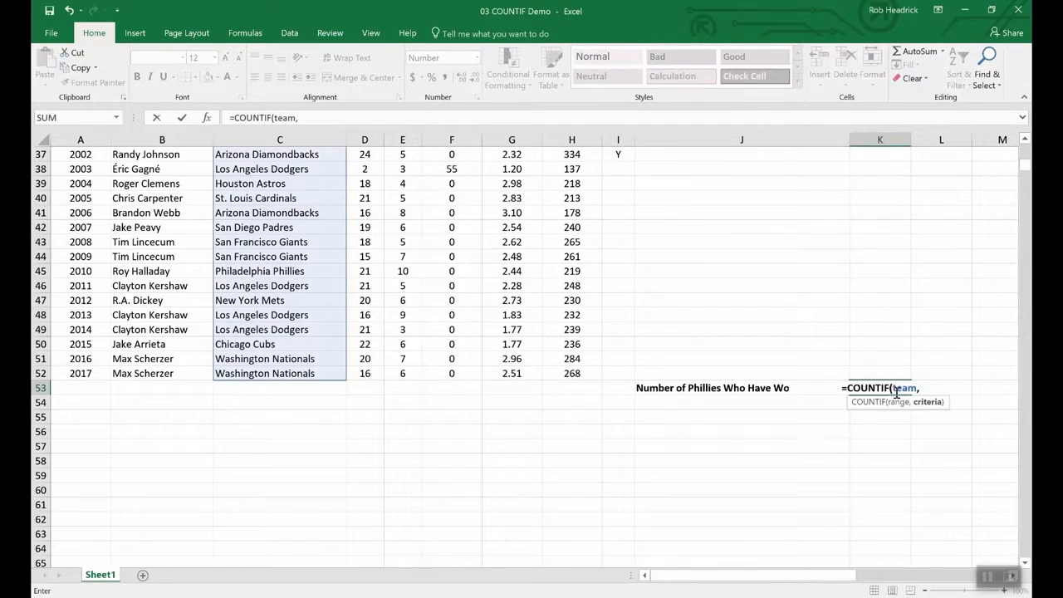
type("\"Phill")
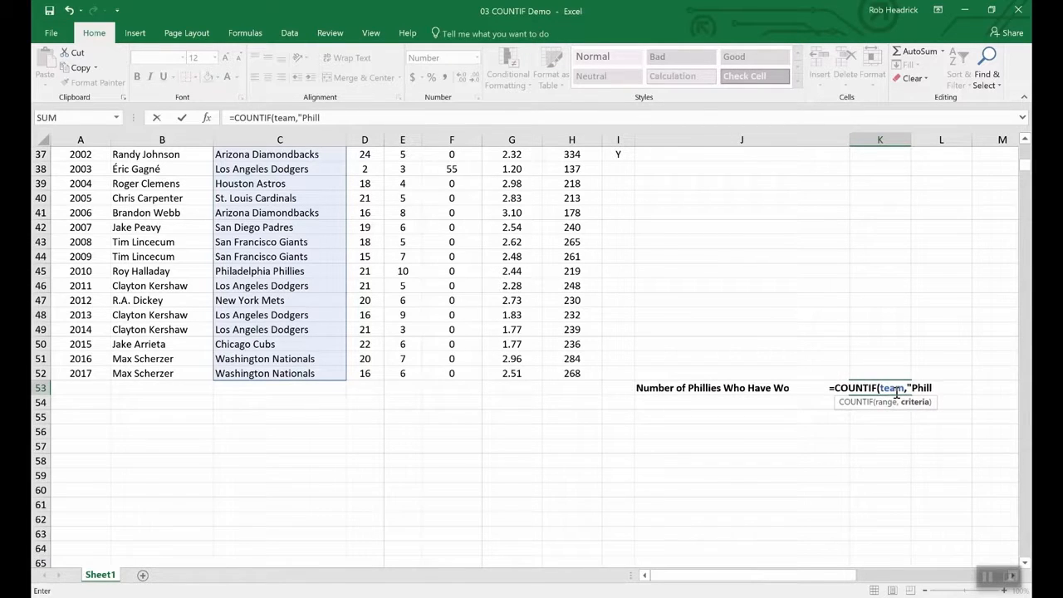
key("BackSpace")
type("adelp")
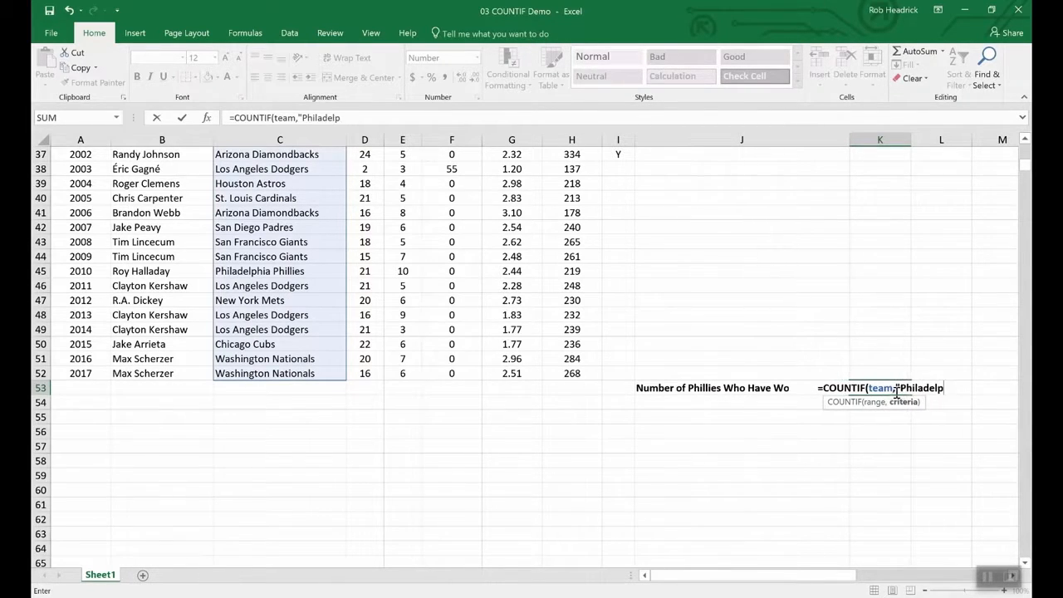
type("hia P")
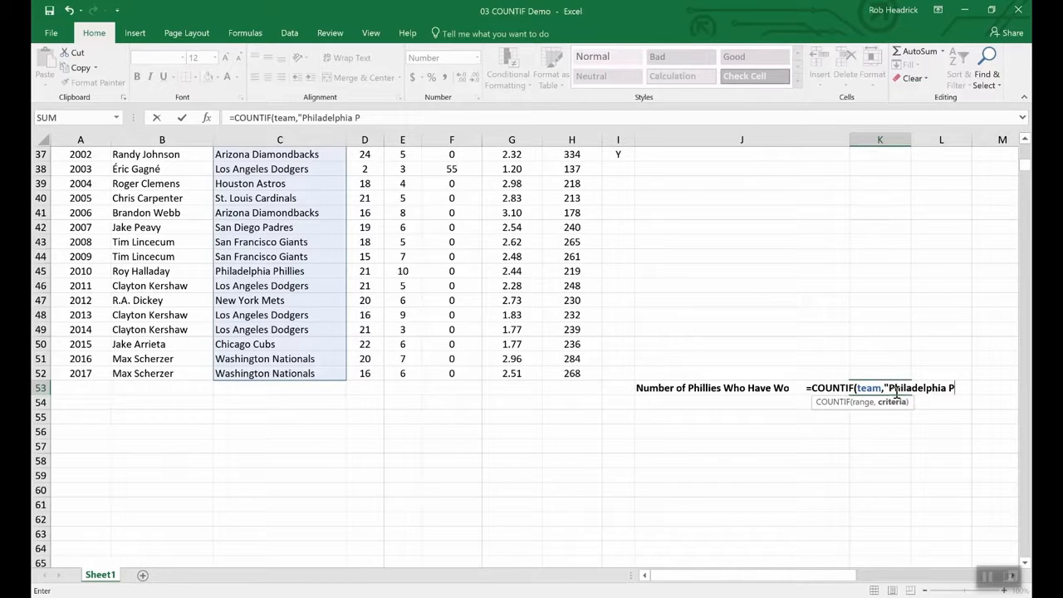
type("hill")
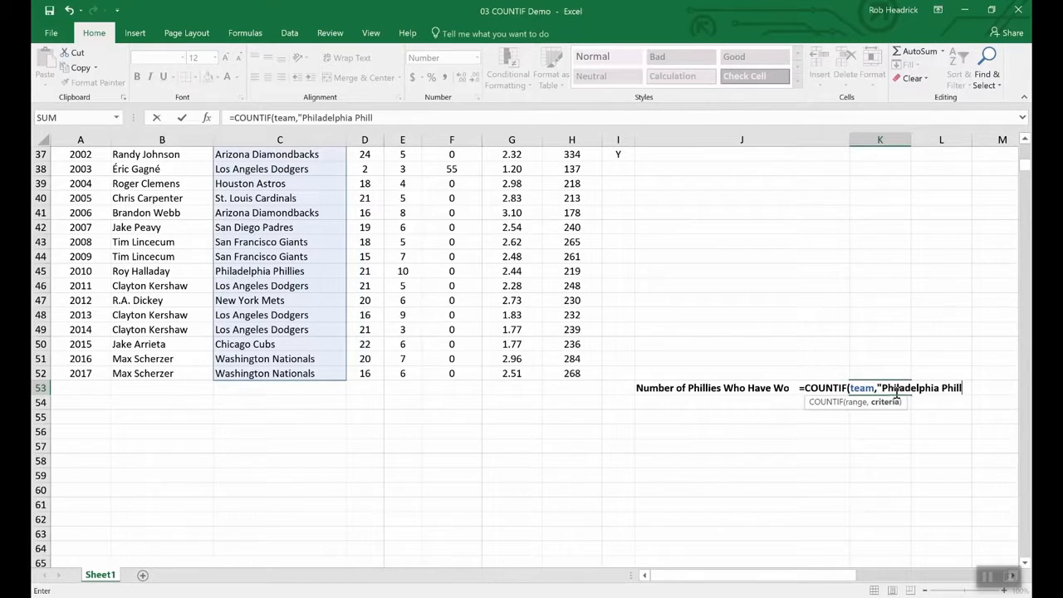
type("ies\"")
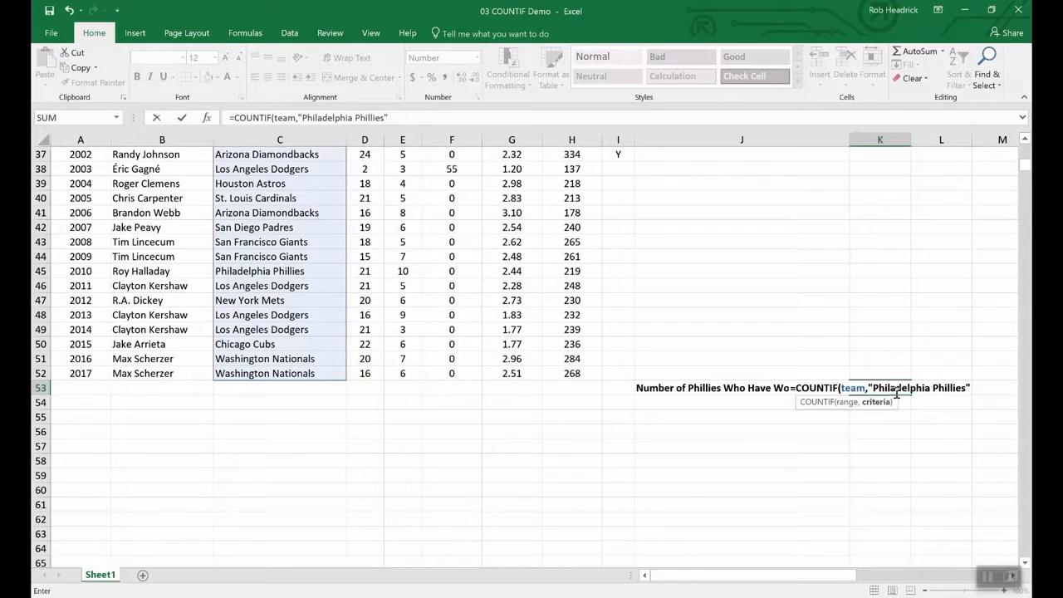
key("Return")
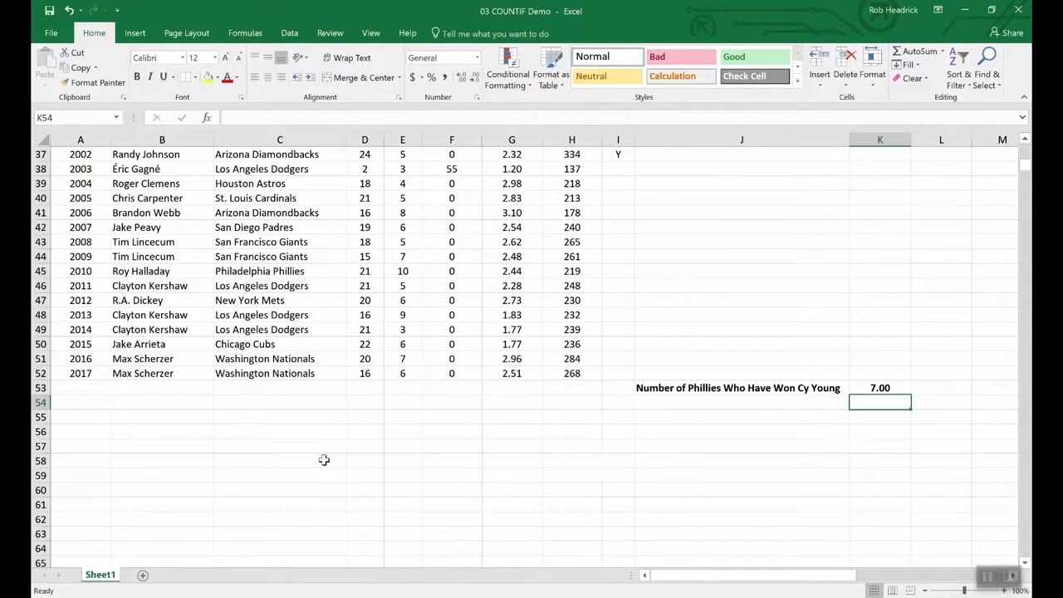
- Scroll up and down through the pitcher-season table to review the data
scroll(297, 463, "up", 12)
scroll(298, 463, "up", 1)
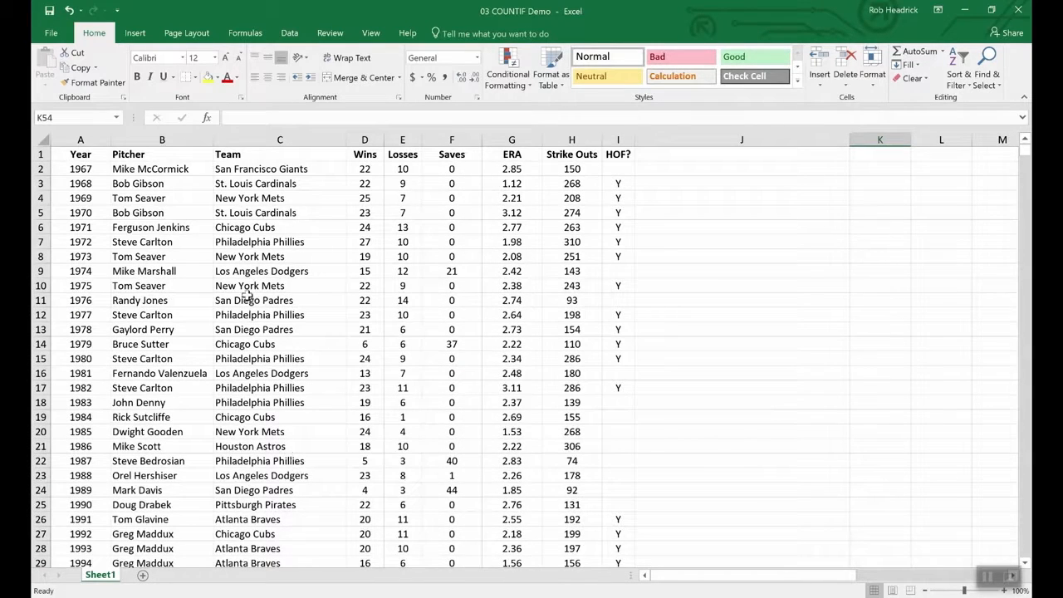
scroll(277, 311, "down", 4)
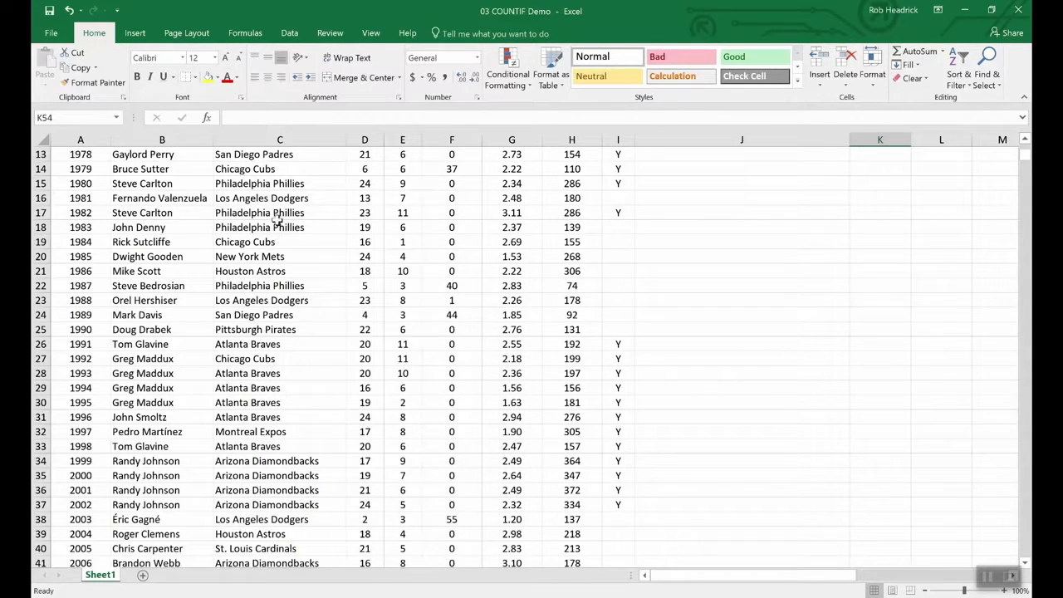
scroll(300, 369, "down", 4)
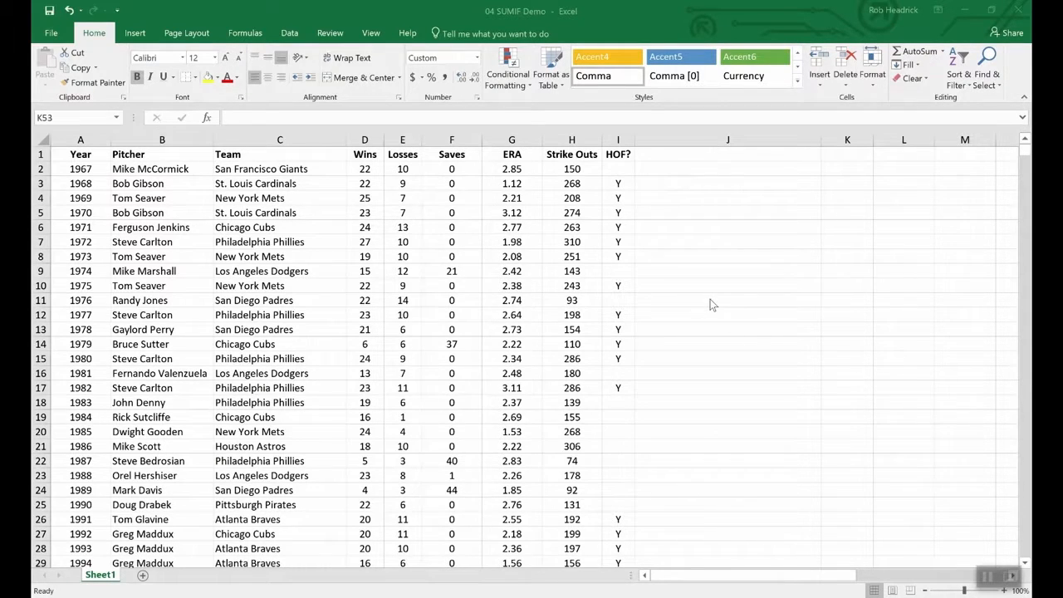
- Enter =SUMIF(hof,"Y",Strike_Outs) in K53 to total Hall of Fame strike outs, giving 5,931
left_click(751, 378)
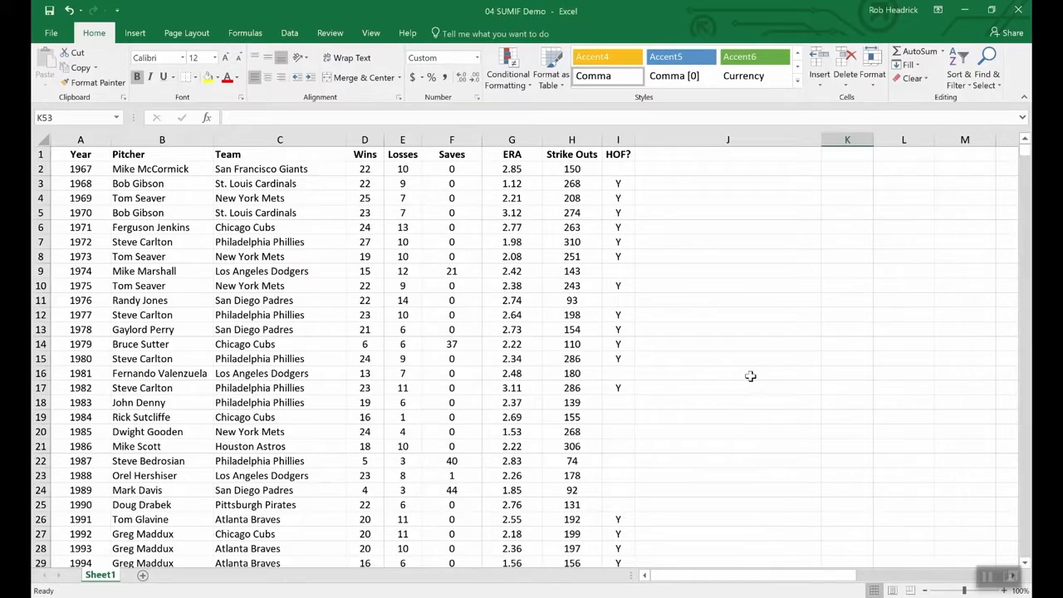
scroll(751, 376, "down", 16)
scroll(750, 376, "up", 7)
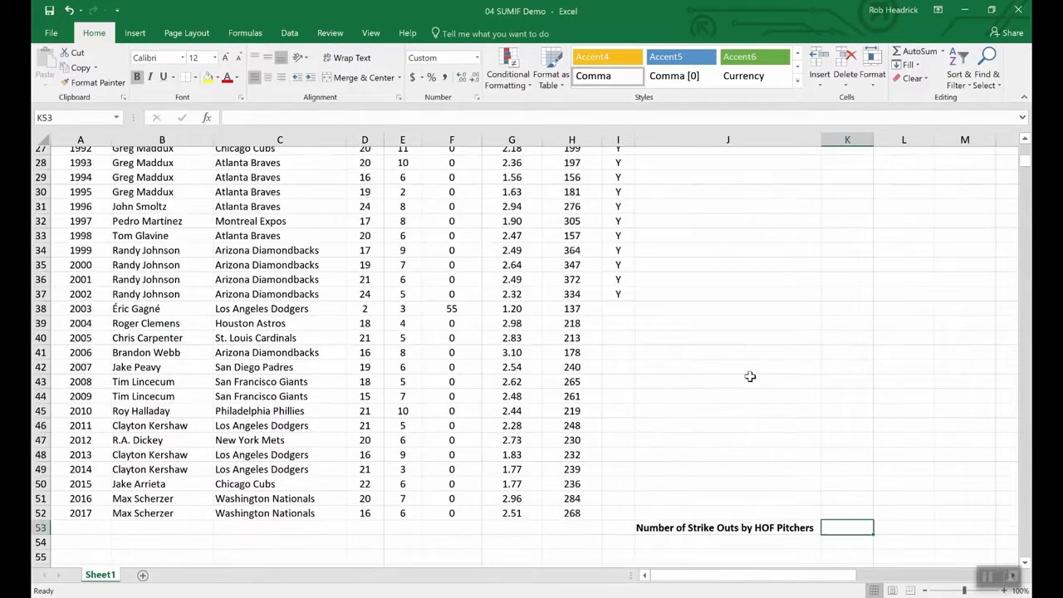
scroll(828, 510, "down", 4)
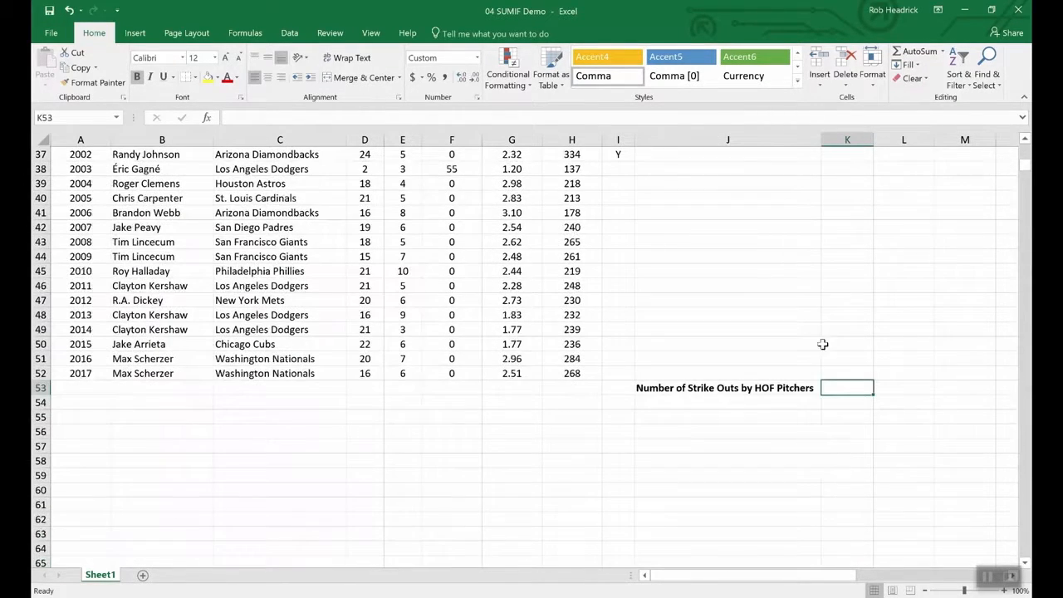
type("=")
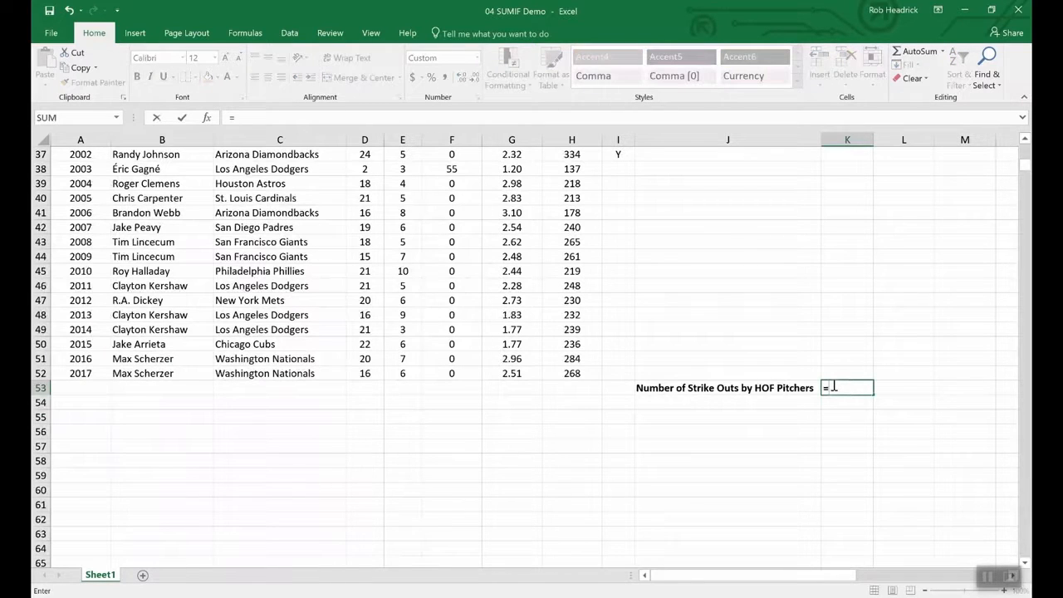
type("su")
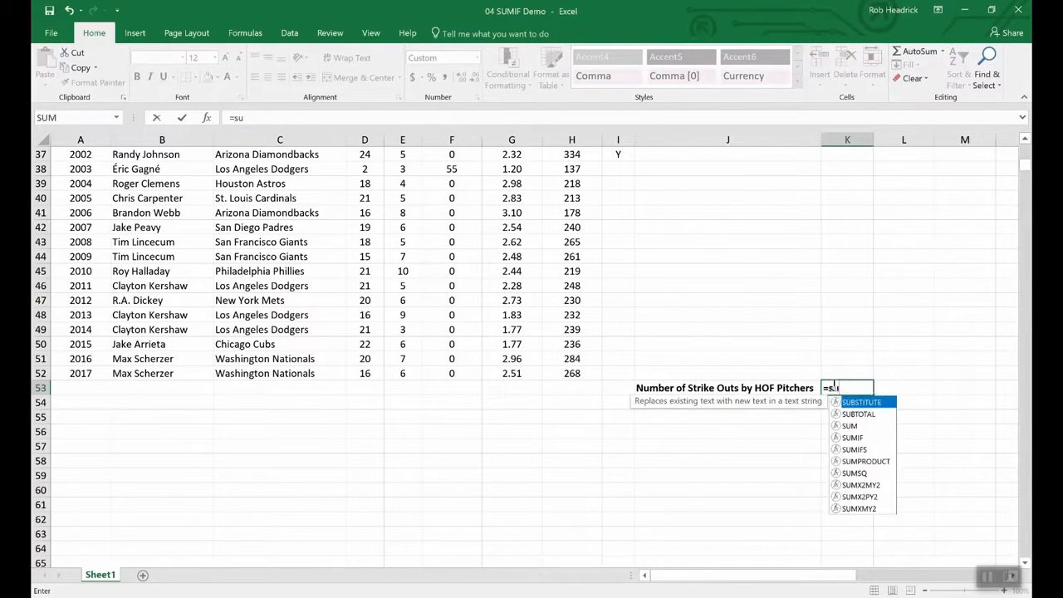
type("mi")
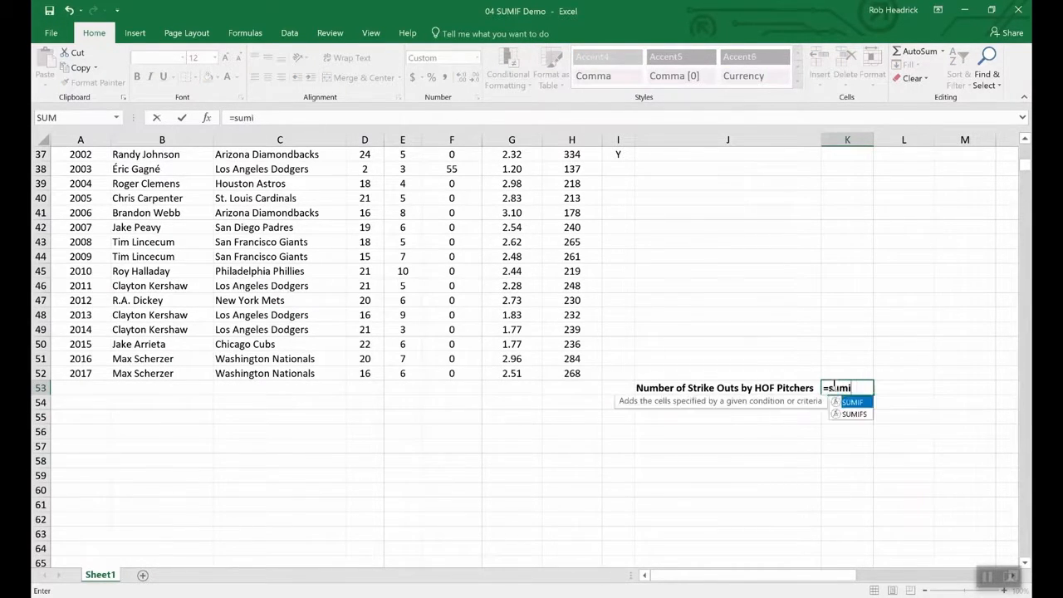
type("f(")
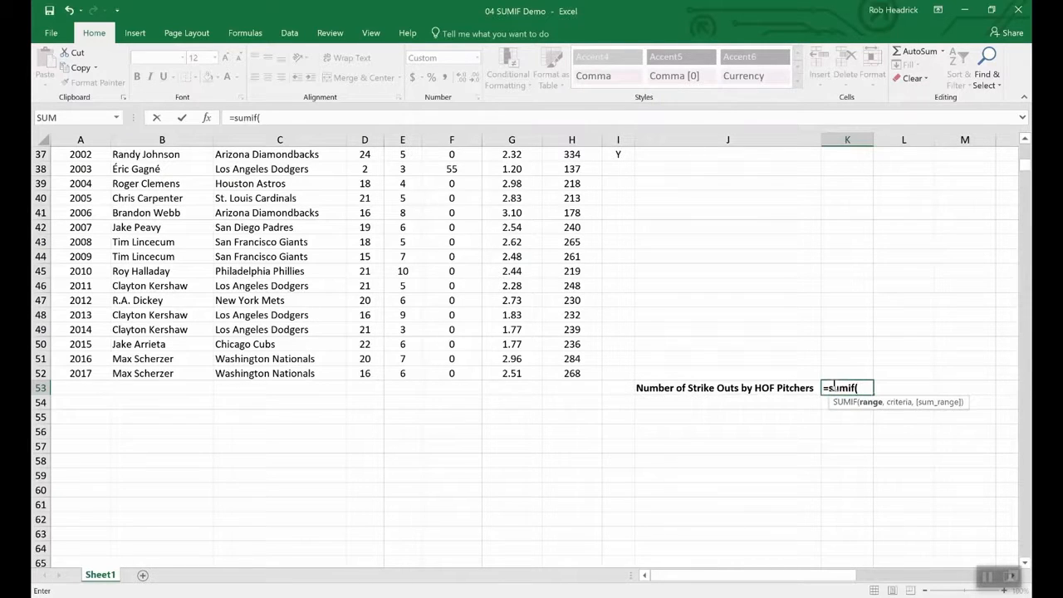
type("hof,")
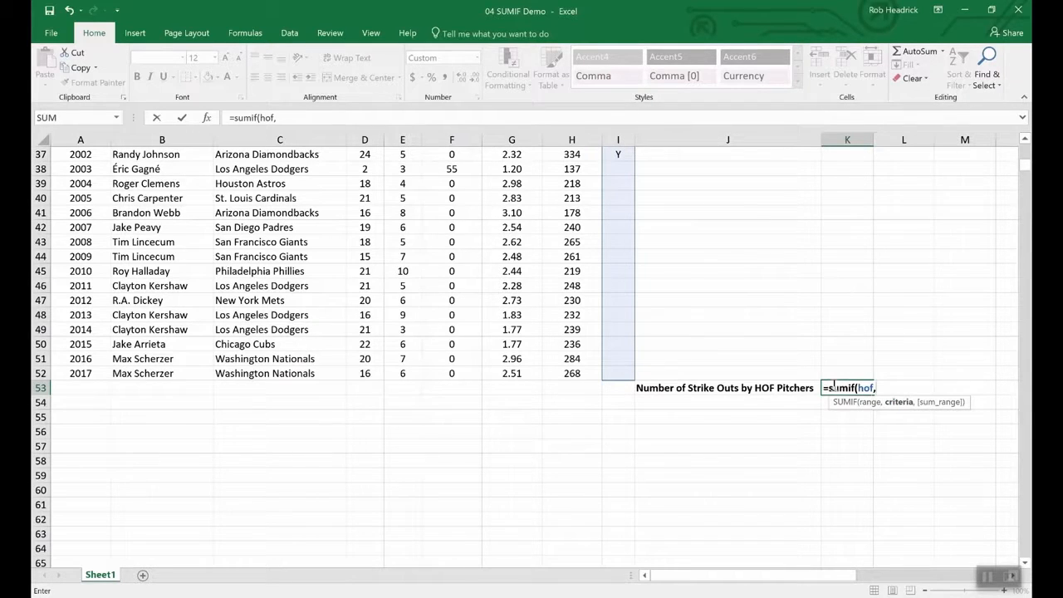
type("\"Y\",")
type("s")
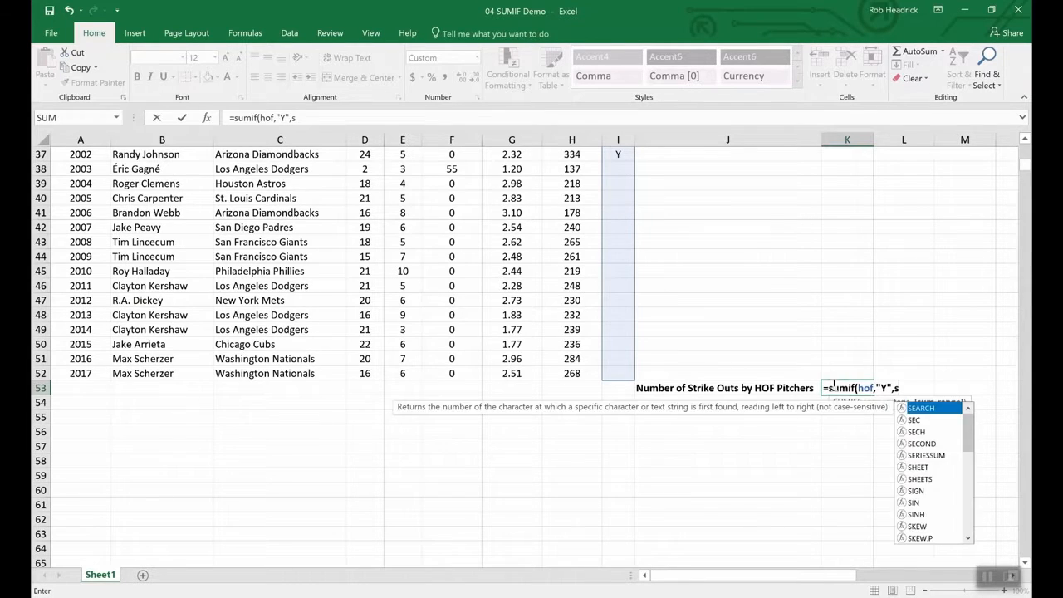
type("tr")
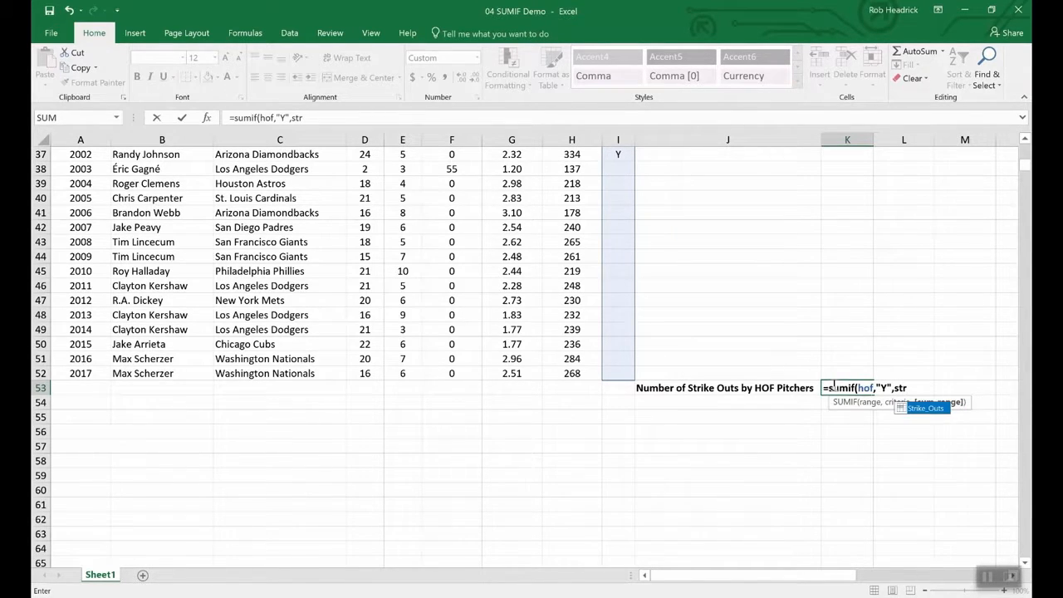
double_click(926, 408)
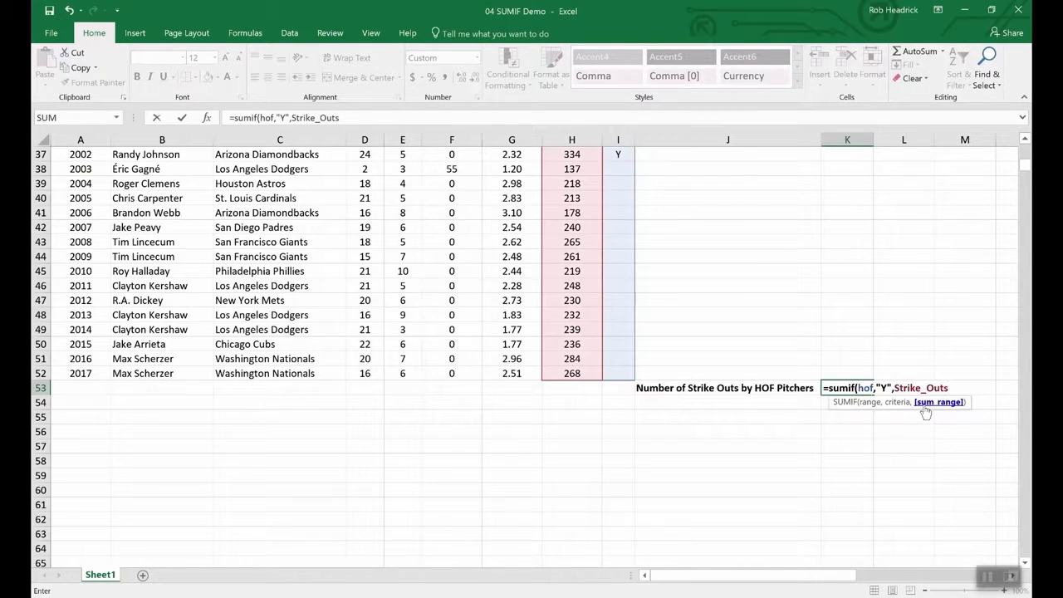
type(")")
key("Return")
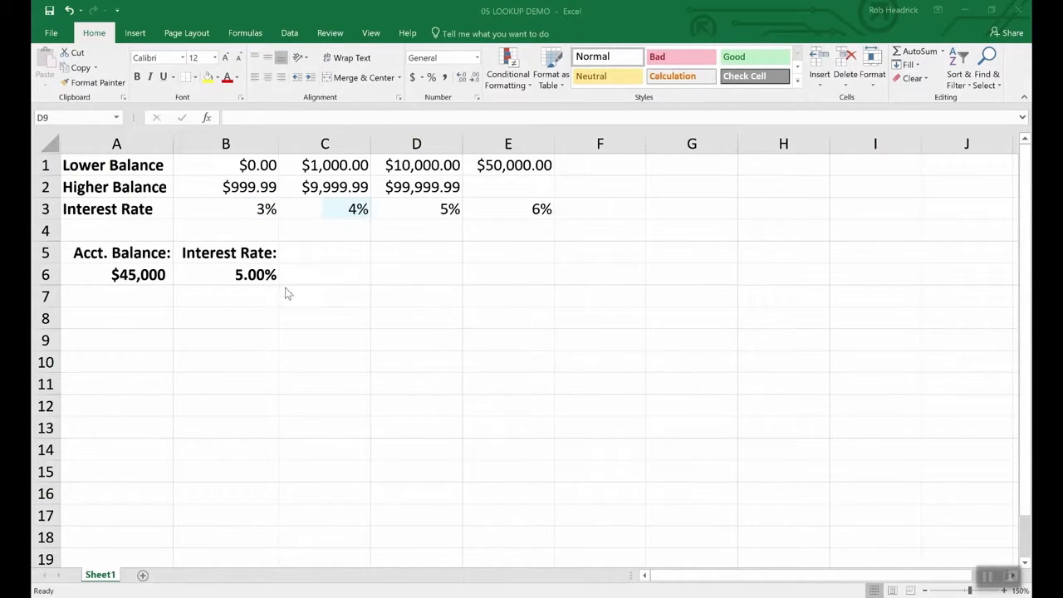
- Inspect the account balance in A6 and the interest rate lookup formula in B6
left_click(137, 274)
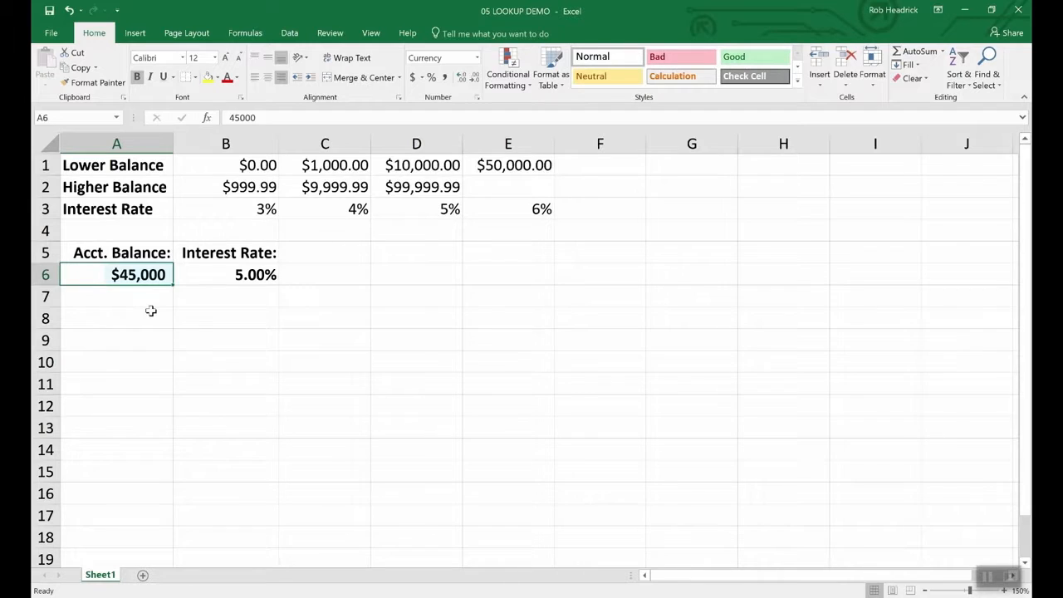
left_click(255, 274)
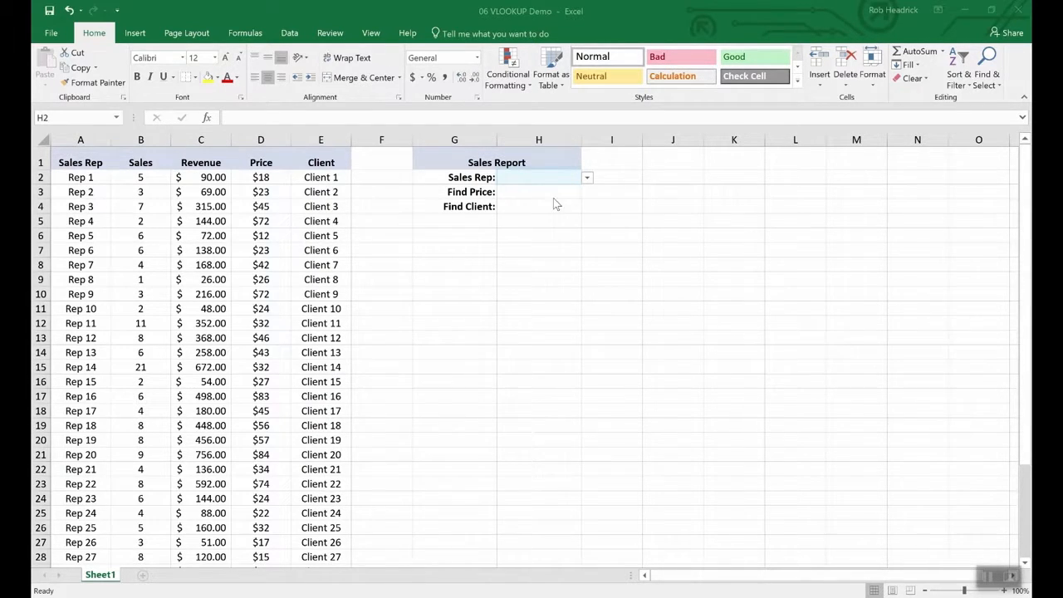
- Choose Rep 16 from the Sales Rep dropdown in H2
left_click(586, 181)
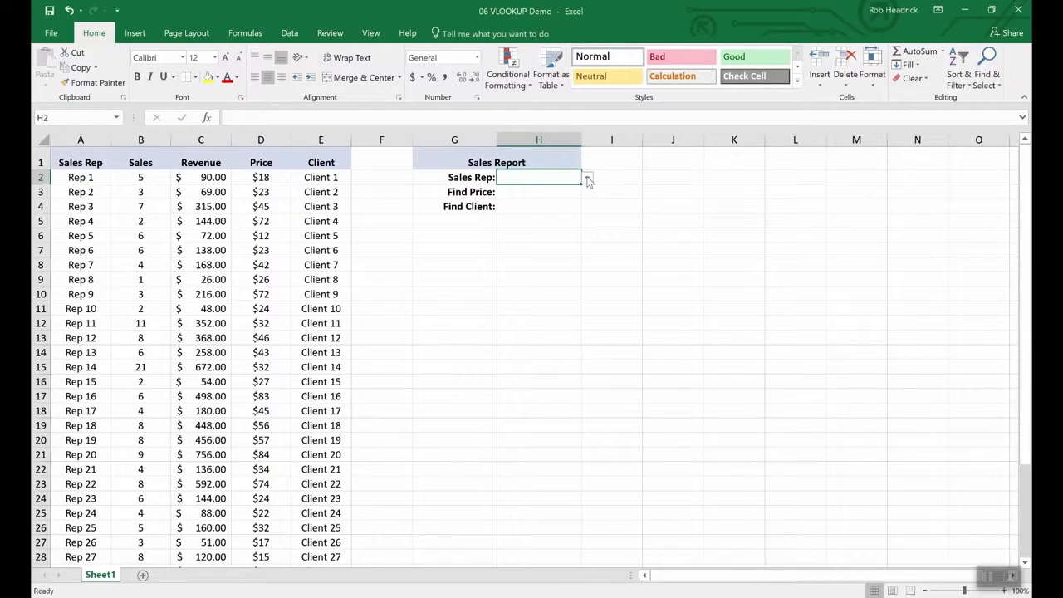
left_click(587, 178)
mouse_move(586, 199)
left_mouse_down()
mouse_move(586, 249)
mouse_move(584, 208)
left_mouse_up()
left_click(516, 200)
- Enter =VLOOKUP(H2,A2:E36,4,FALSE) in Find Price H3, returning $83.00
left_click(532, 193)
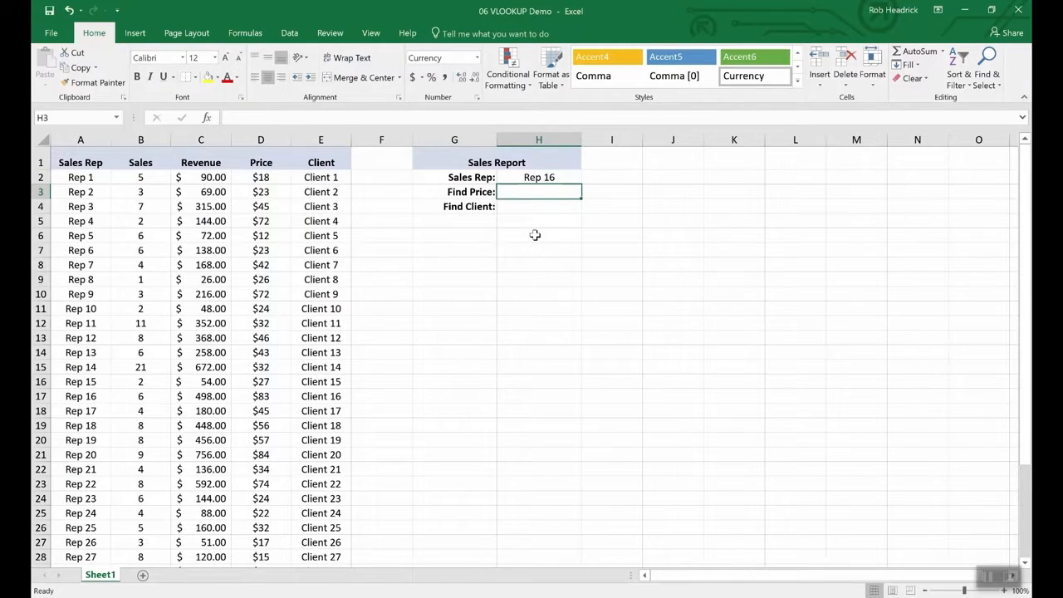
type("=vlookup")
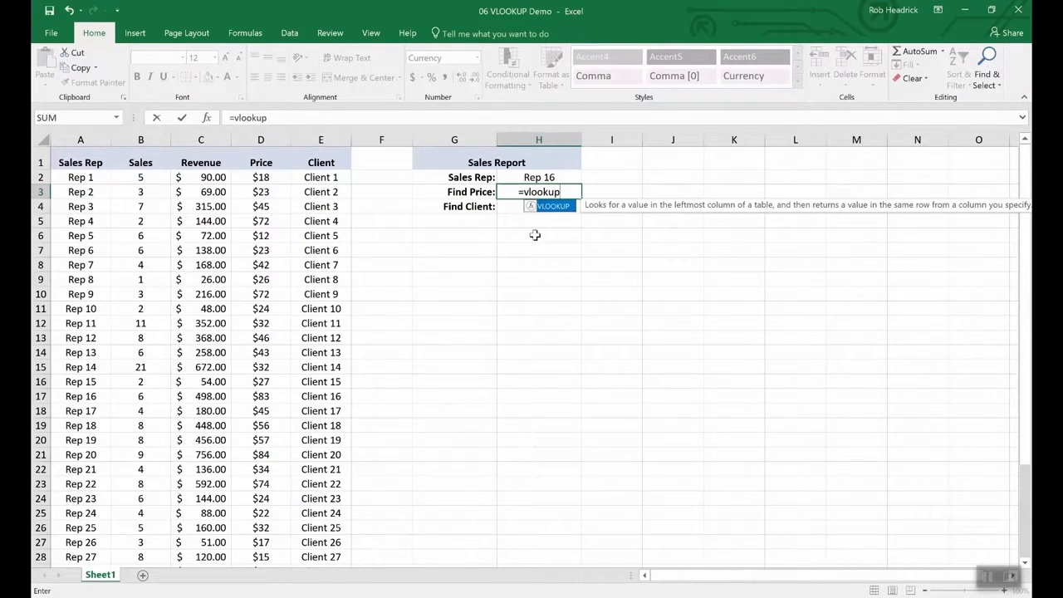
type("(")
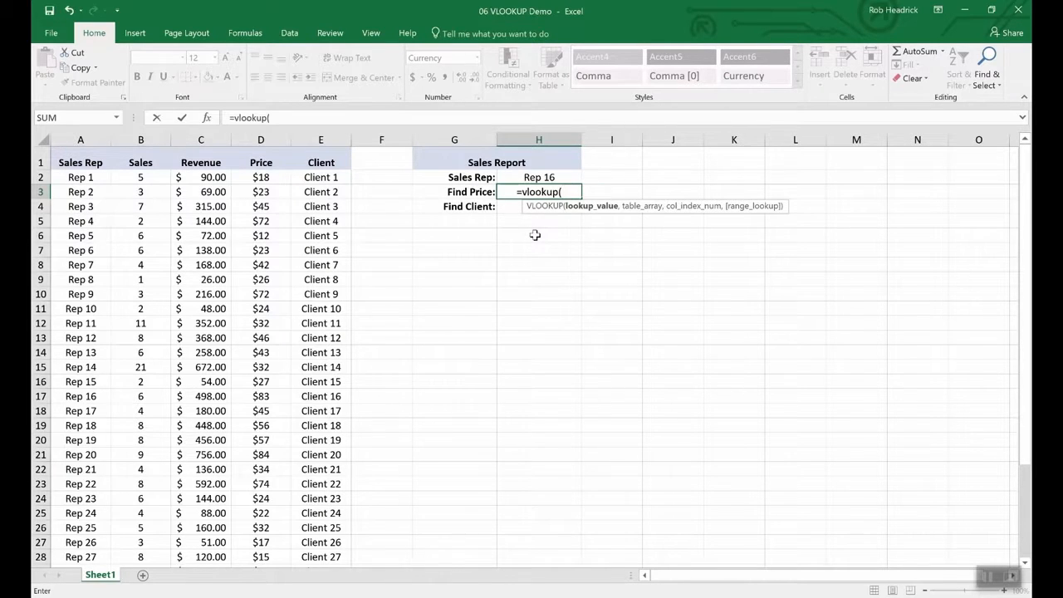
left_click(538, 177)
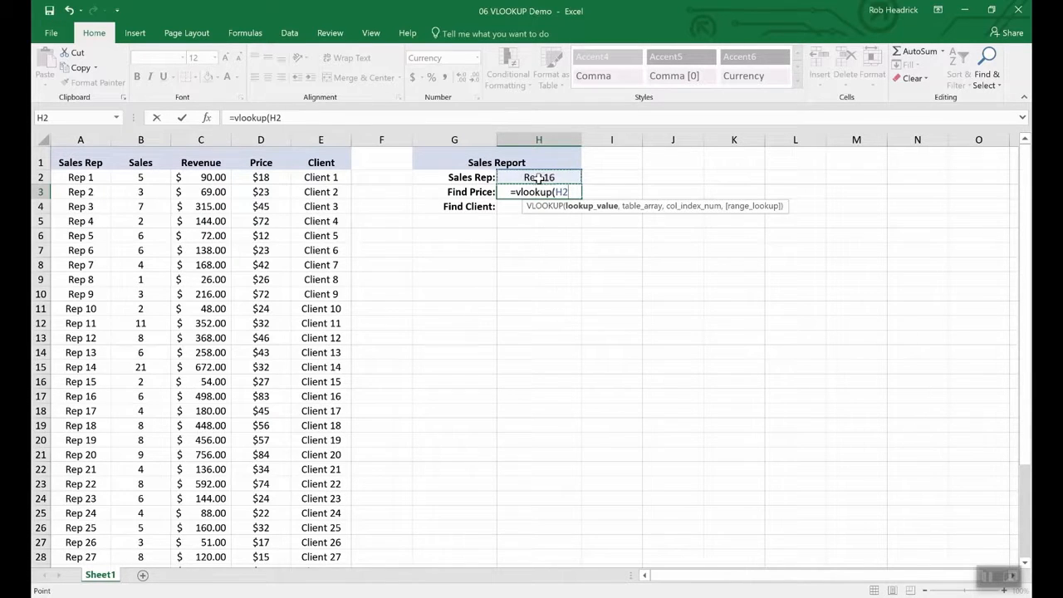
type(",")
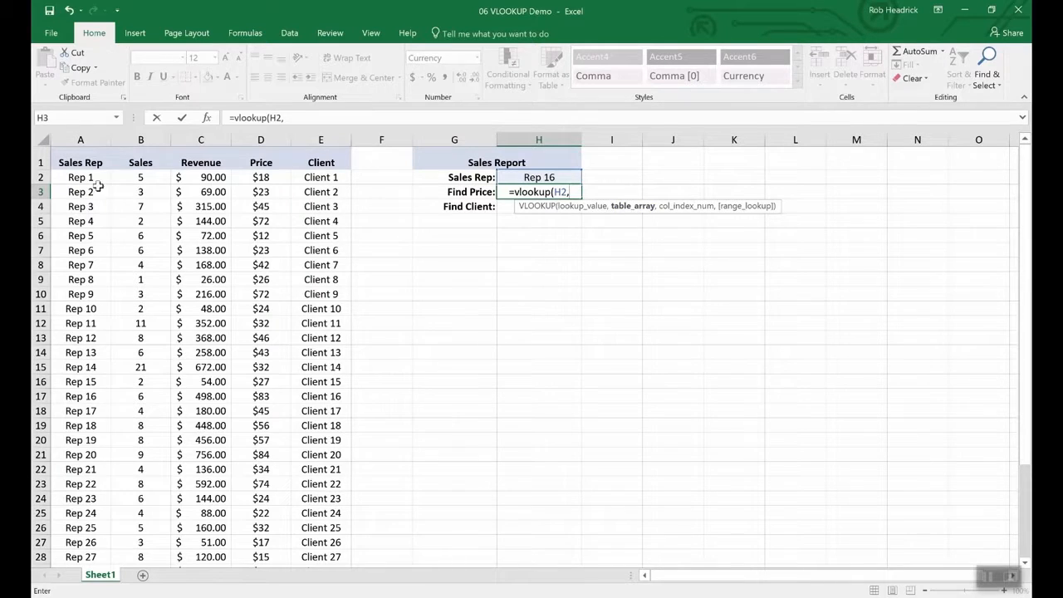
left_click_drag(78, 178, 295, 516)
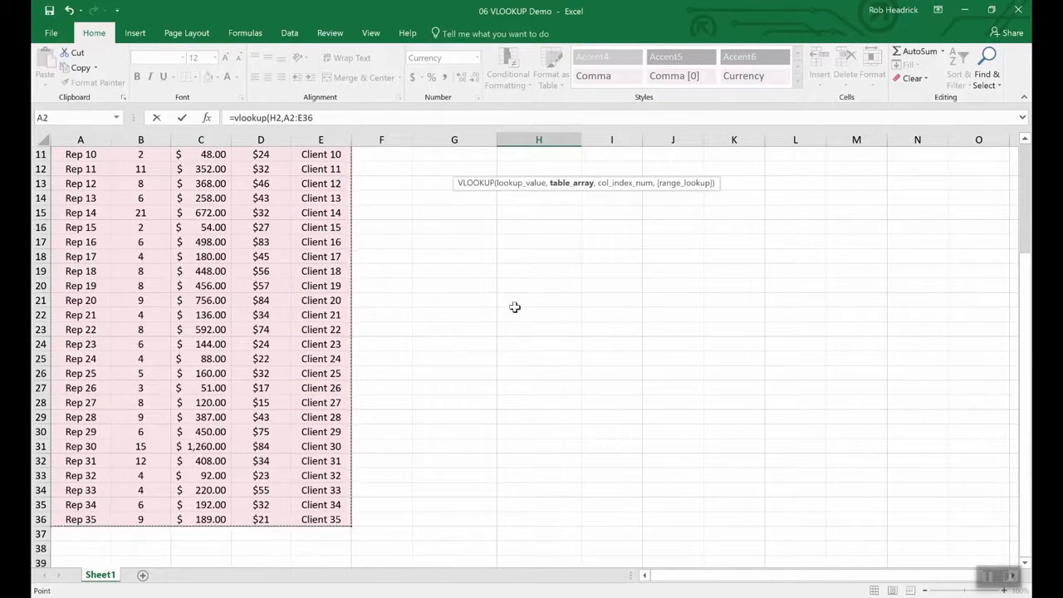
scroll(519, 298, "up", 4)
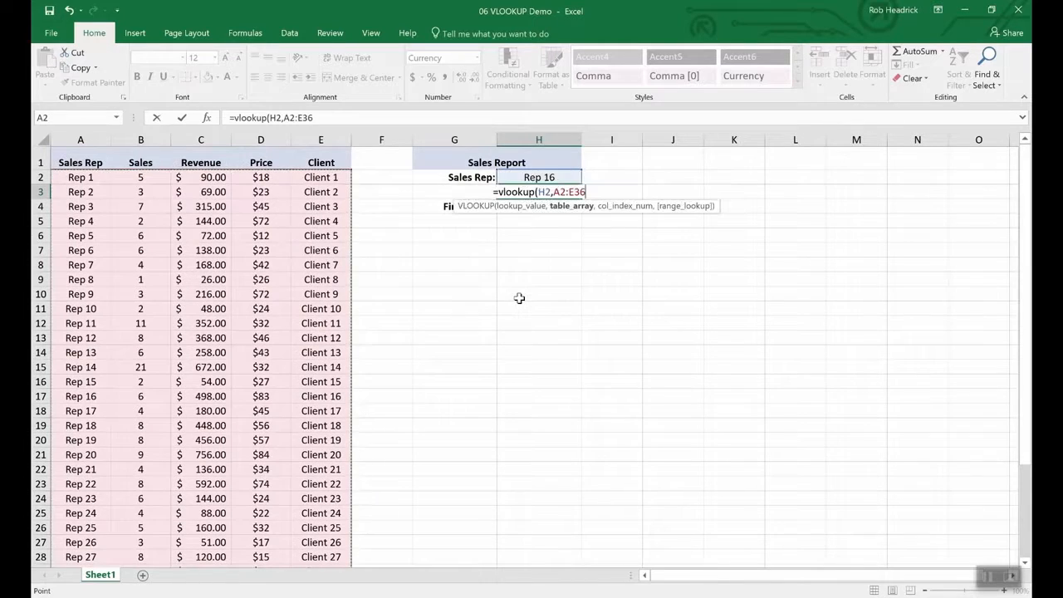
type(",")
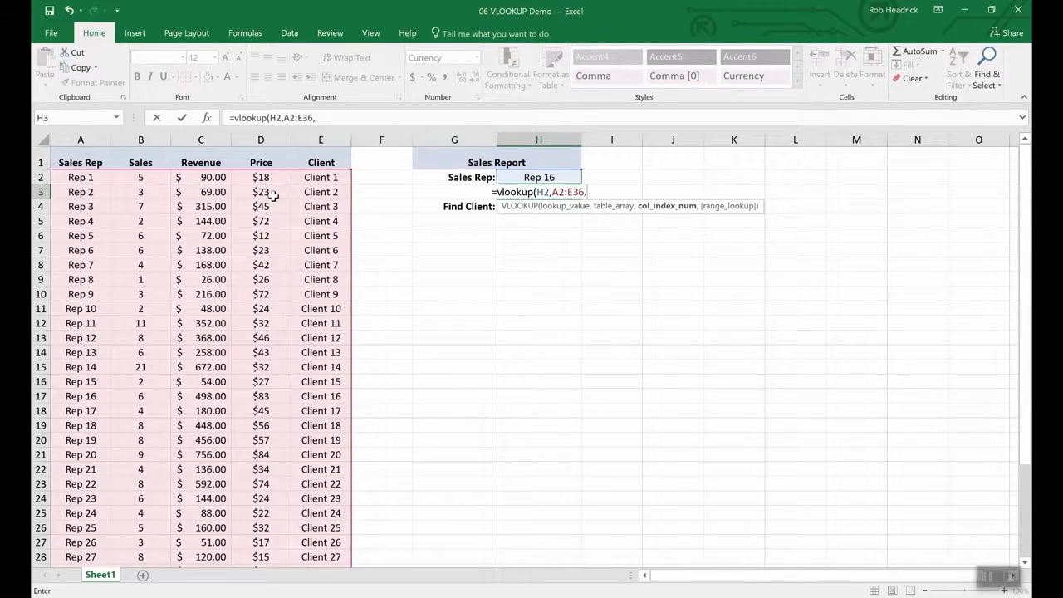
type("4")
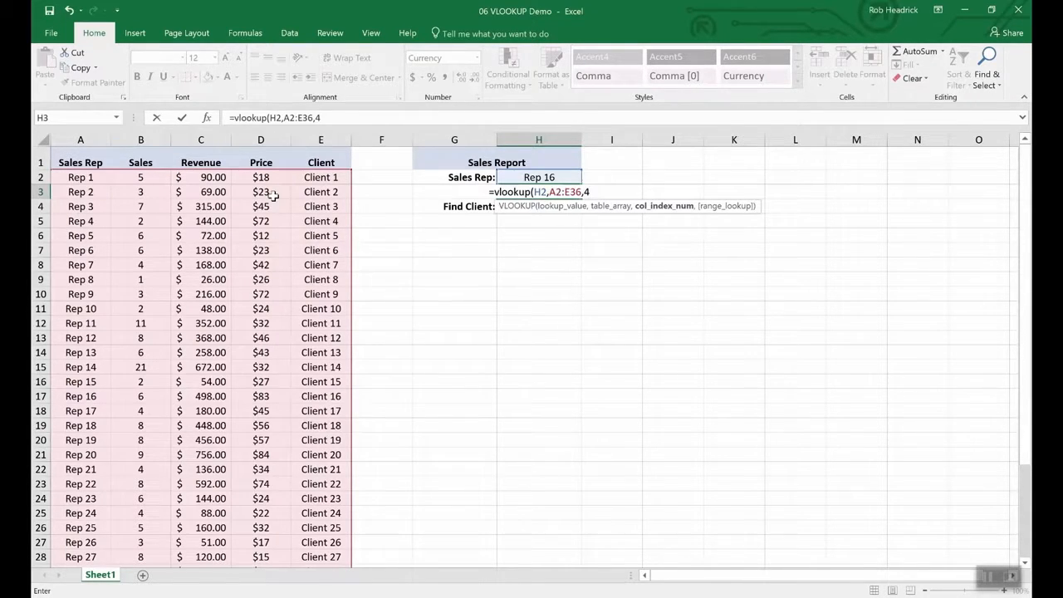
type(",")
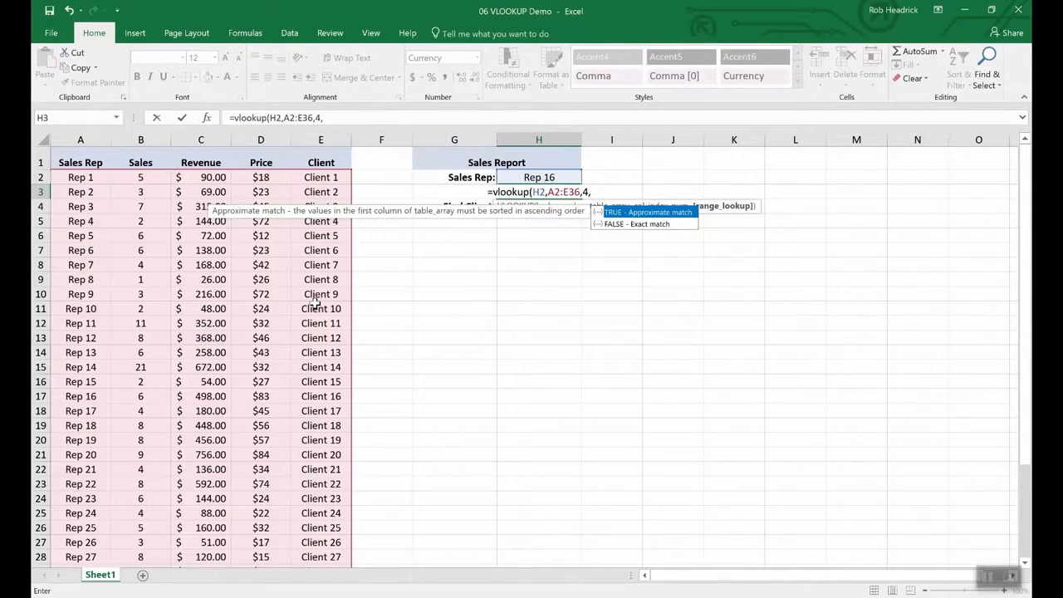
type("false")
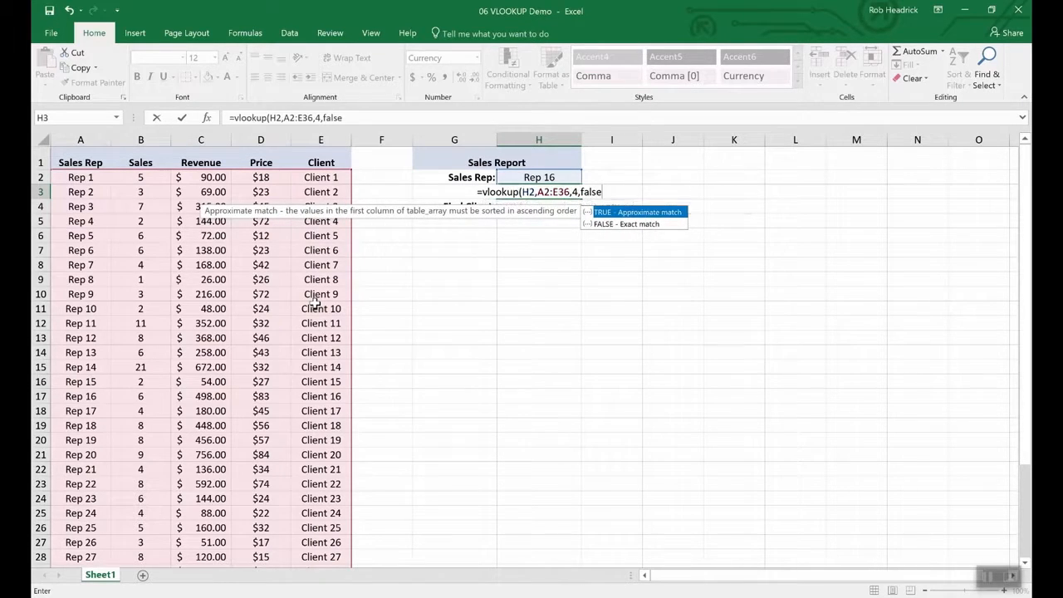
key("Return")
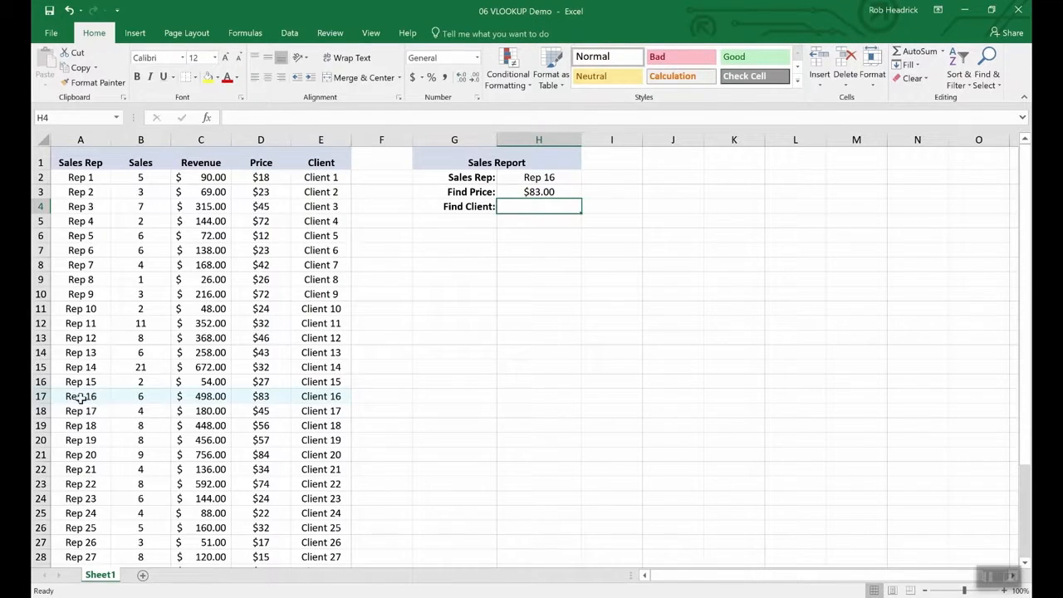
- Copy the Find Price lookup formula from H3 into the Find Client cell H4
left_click(40, 396)
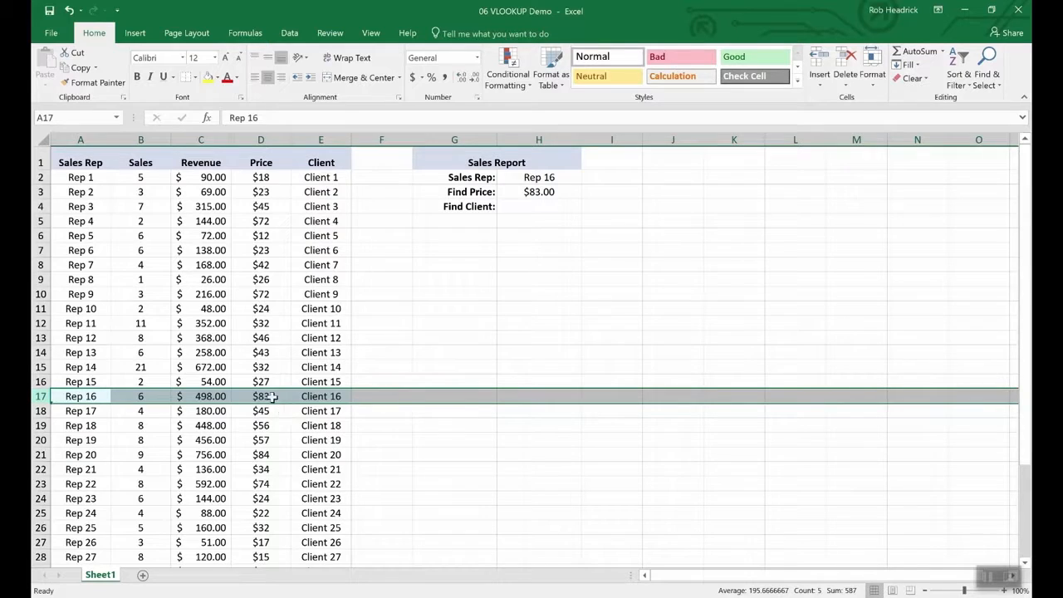
left_click(536, 203)
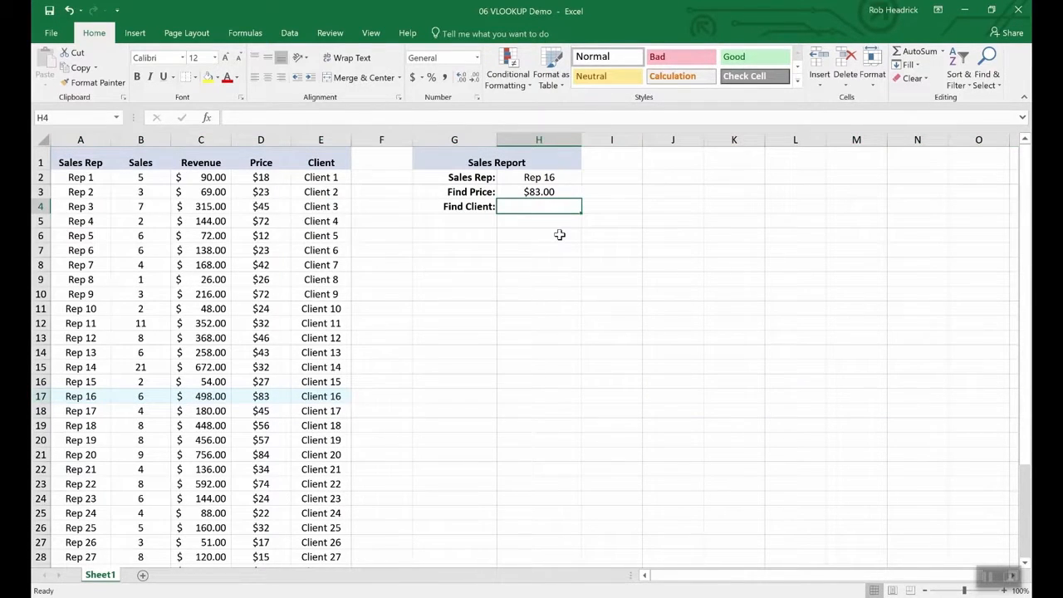
key("Up")
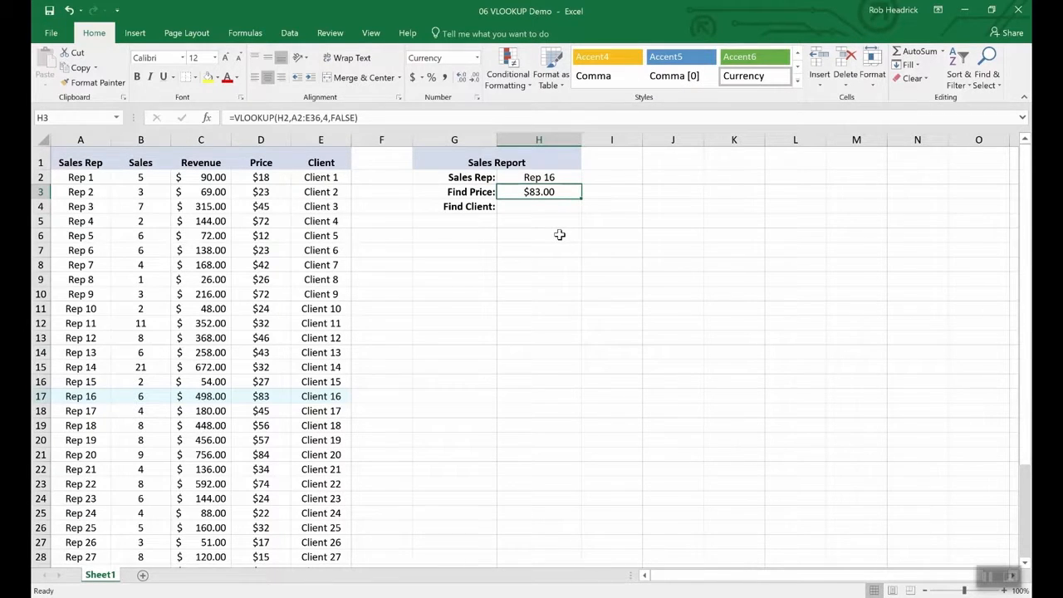
key("Down")
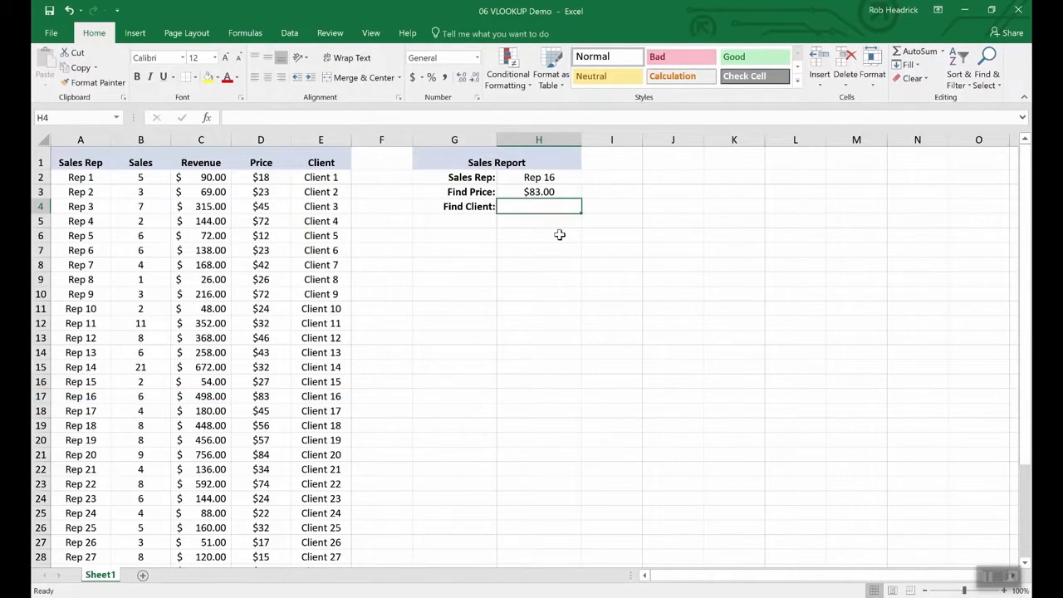
key("Up")
key("ctrl+c")
key("Down")
key("ctrl+v")
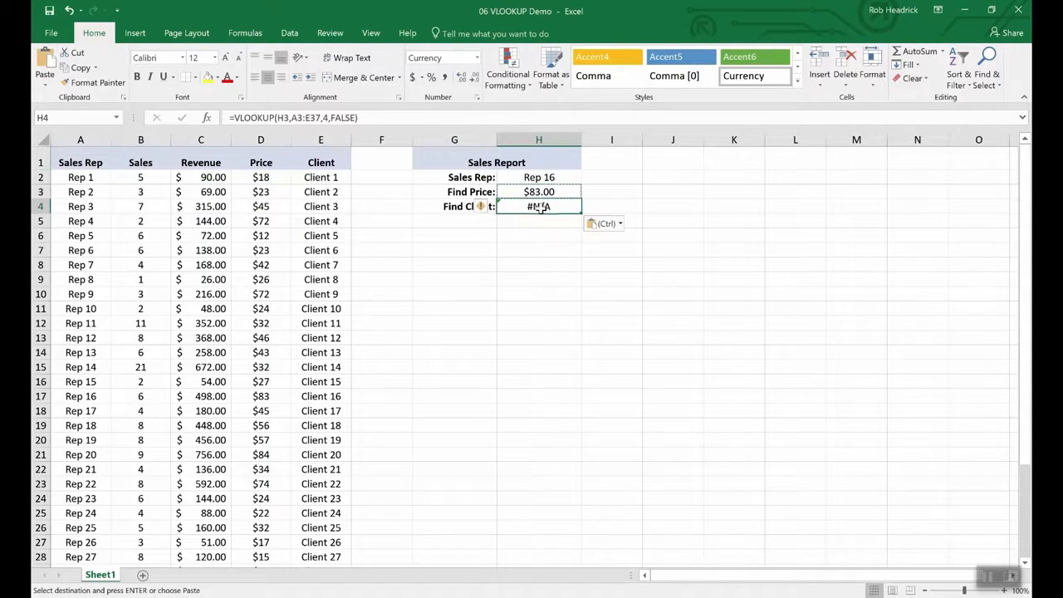
- Edit the copied VLOOKUP to reference H2 and column 5, giving Client 16 for Rep 16
left_click(304, 119)
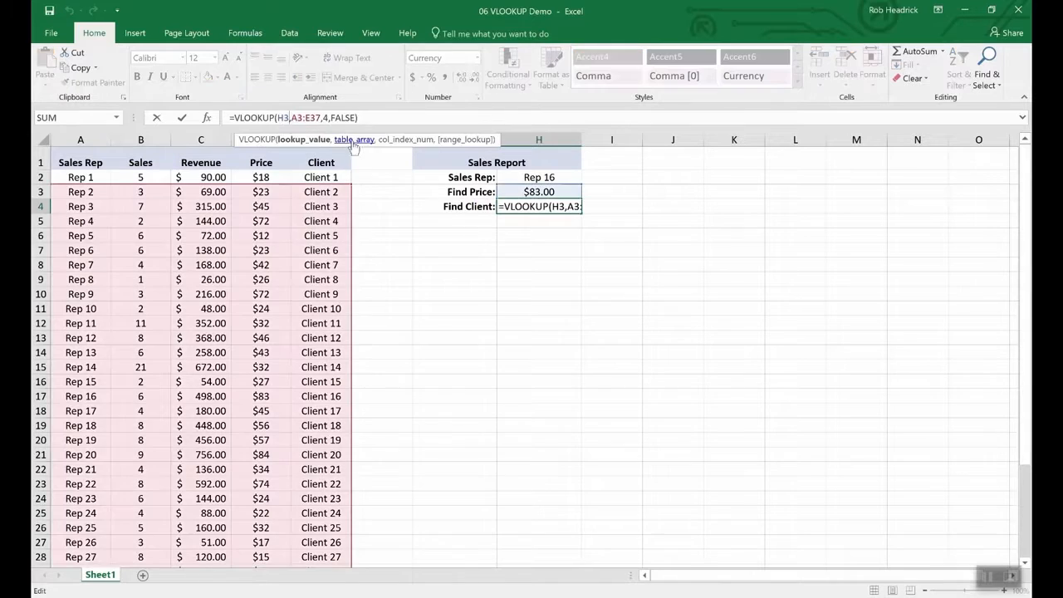
key("BackSpace")
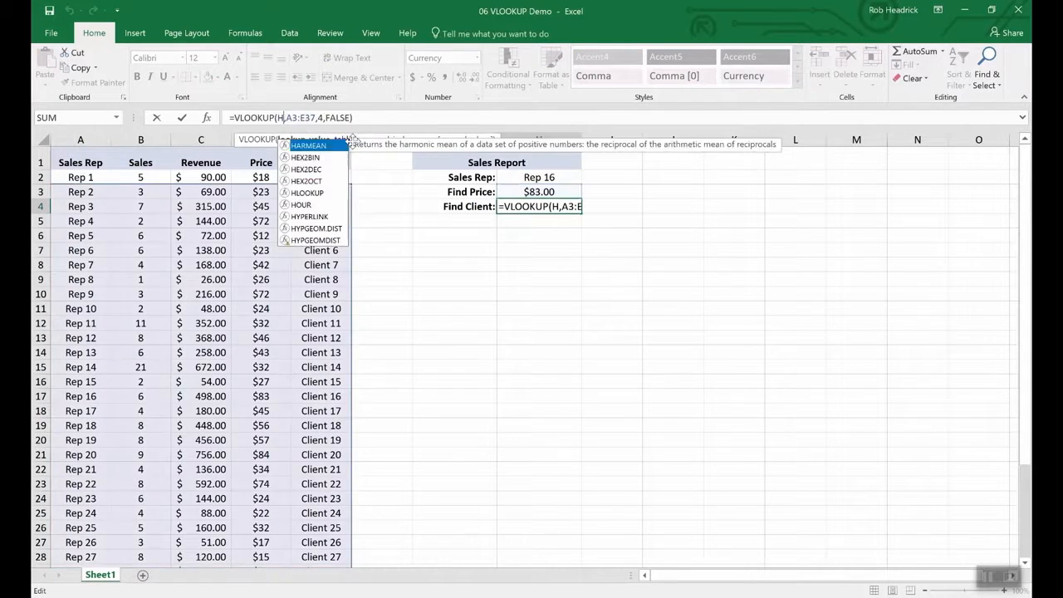
type("2")
left_click(354, 139)
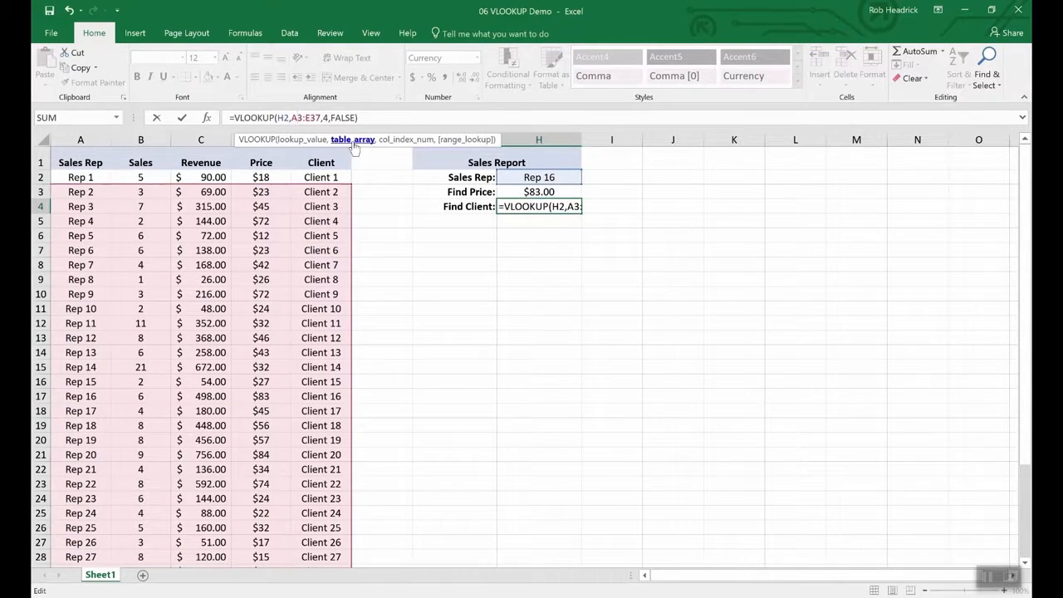
key("Right")
key("Right")
key("Right")
key("Right")
key("BackSpace")
type("5")
key("Return")
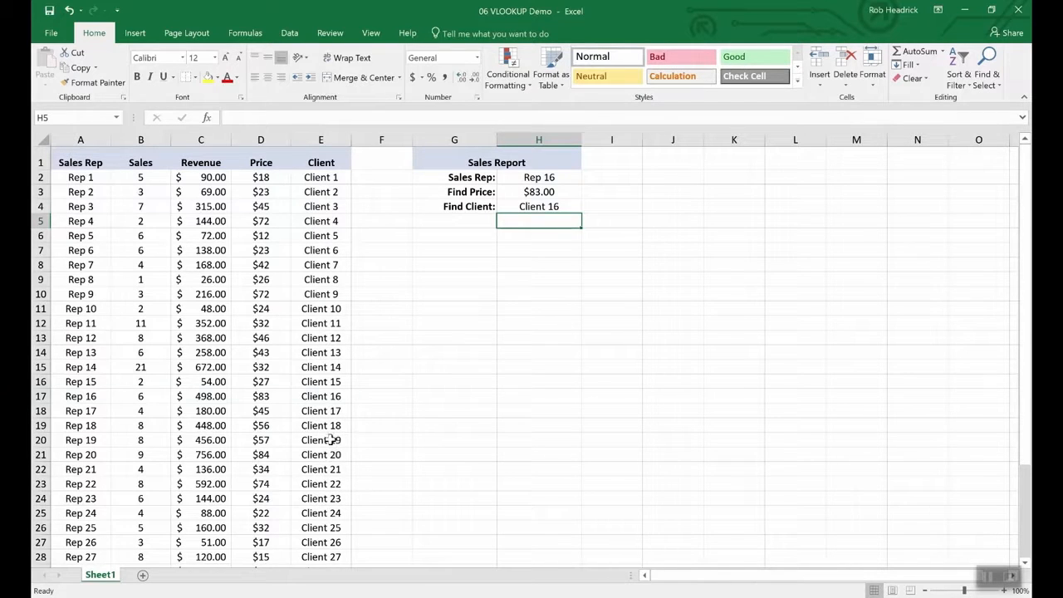
left_click(40, 396)
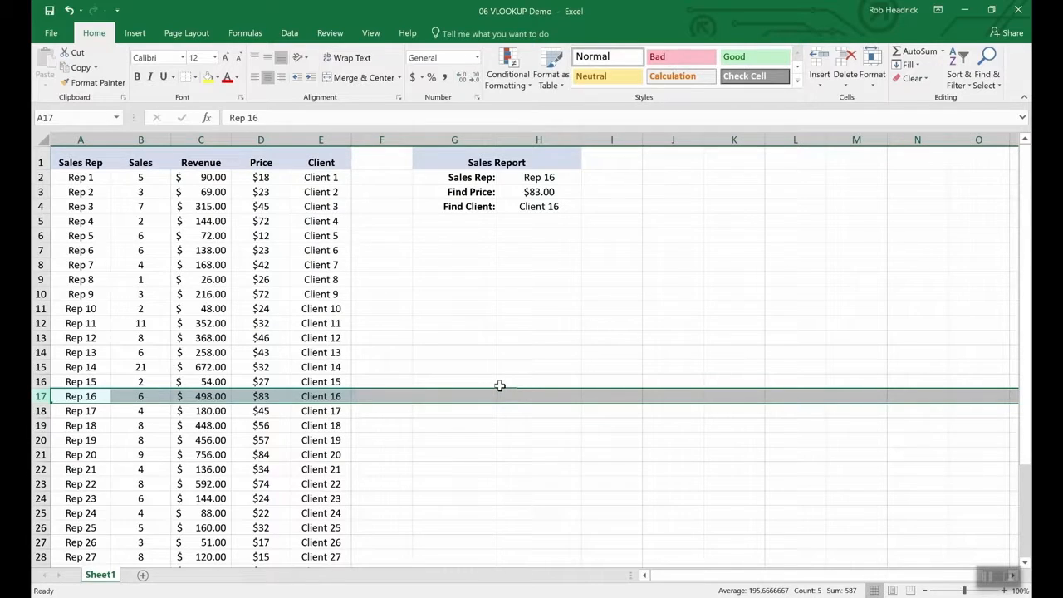
- Pick Rep 19, then Rep 25, from the Sales Rep dropdown in H2
left_click(544, 178)
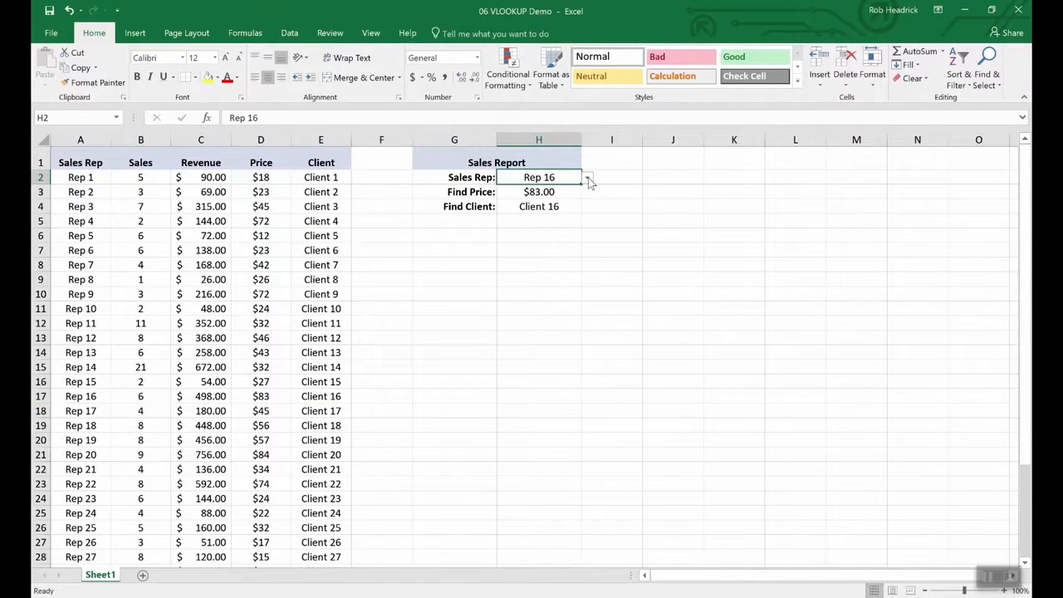
left_click(587, 178)
left_click(557, 229)
left_click(587, 178)
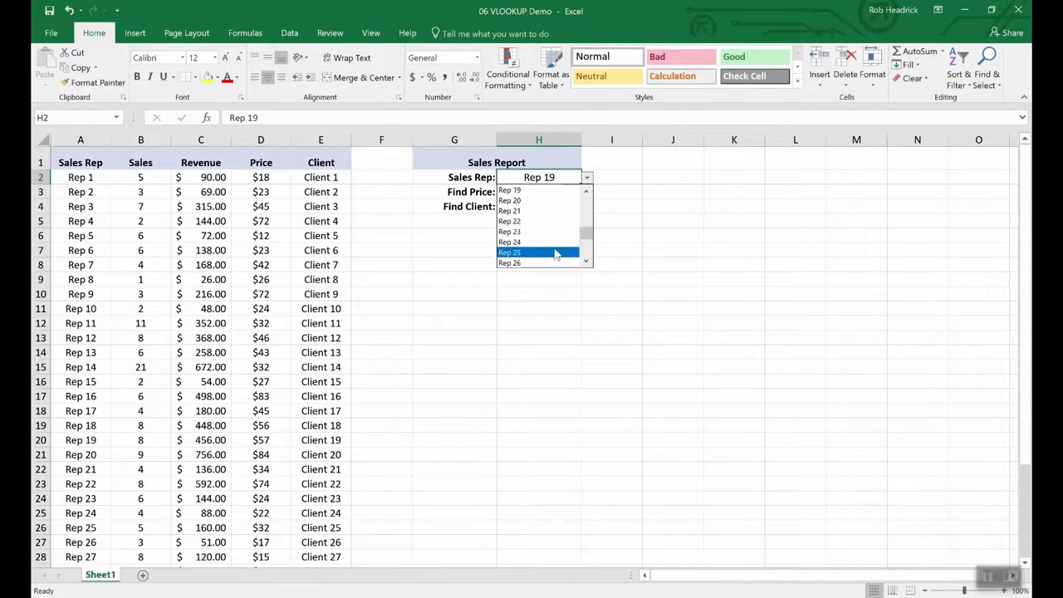
left_click(556, 252)
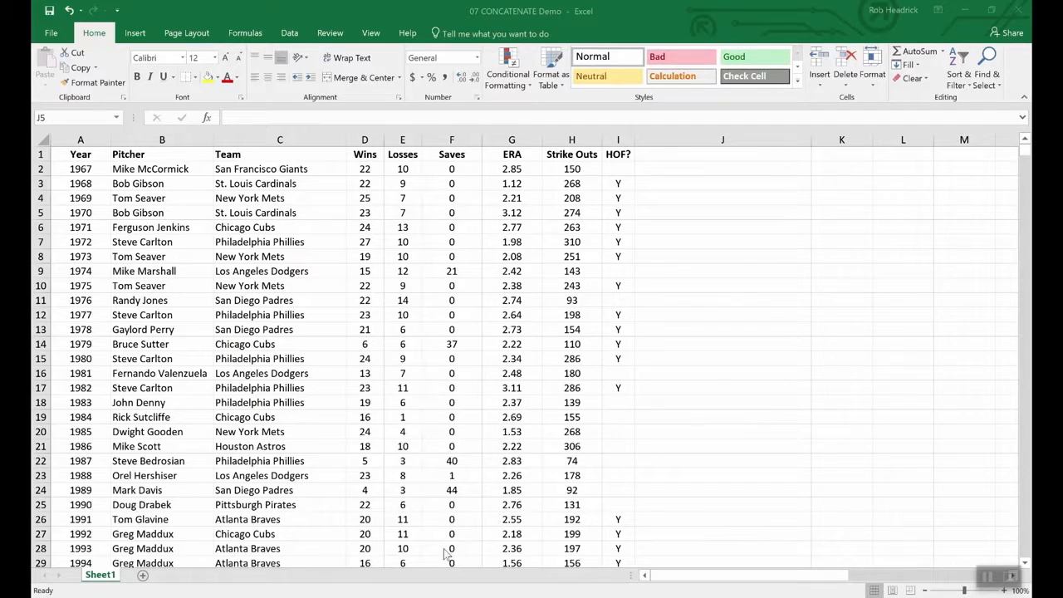
- In the pitcher workbook, point out Wins and Losses and type -10 after 22 in D2
left_click(457, 523)
left_click_drag(366, 156, 402, 158)
left_click(400, 242)
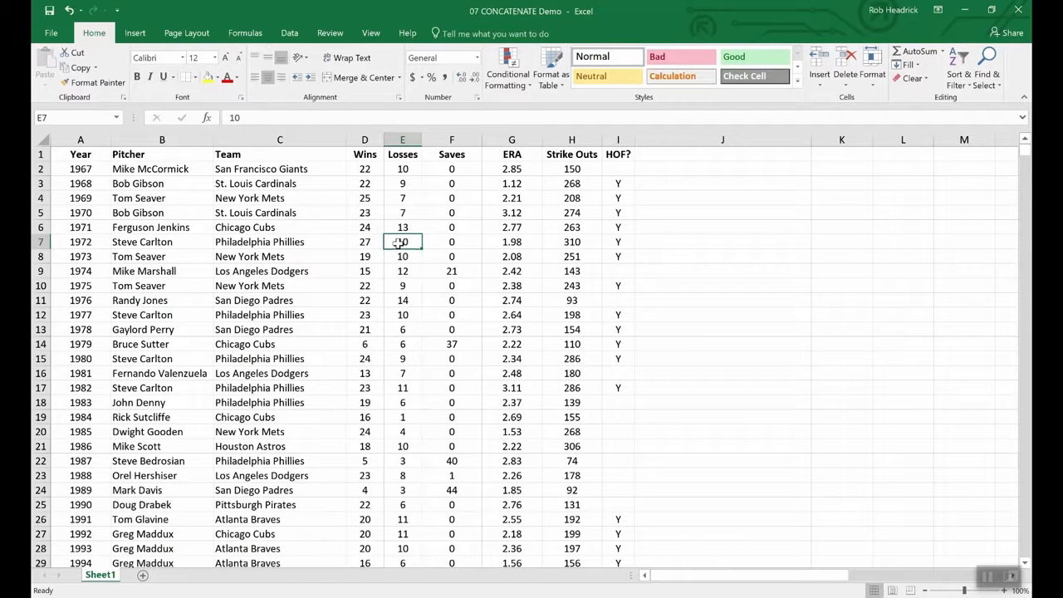
double_click(376, 169)
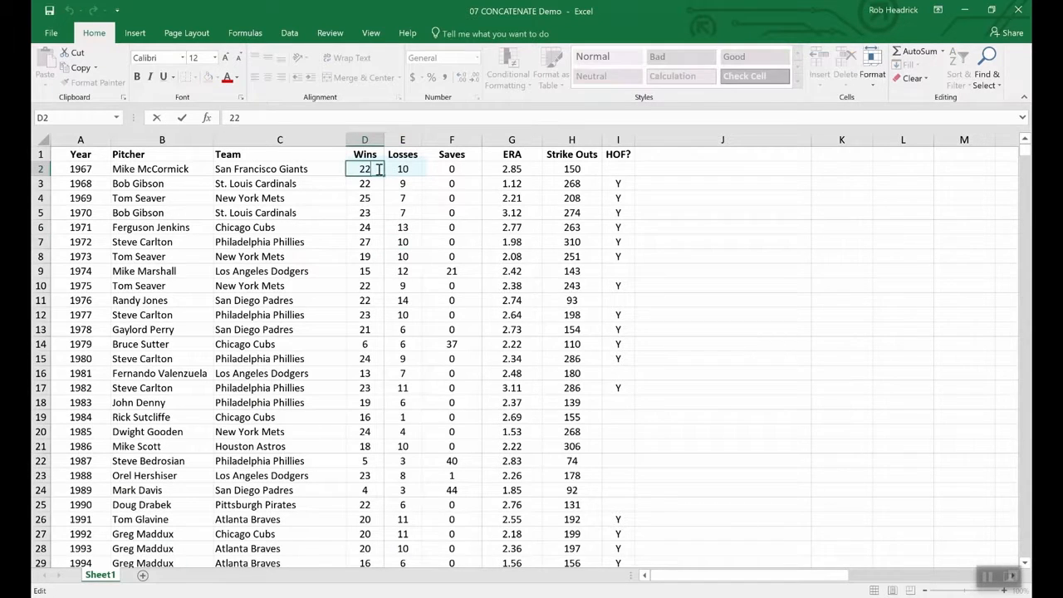
type("-")
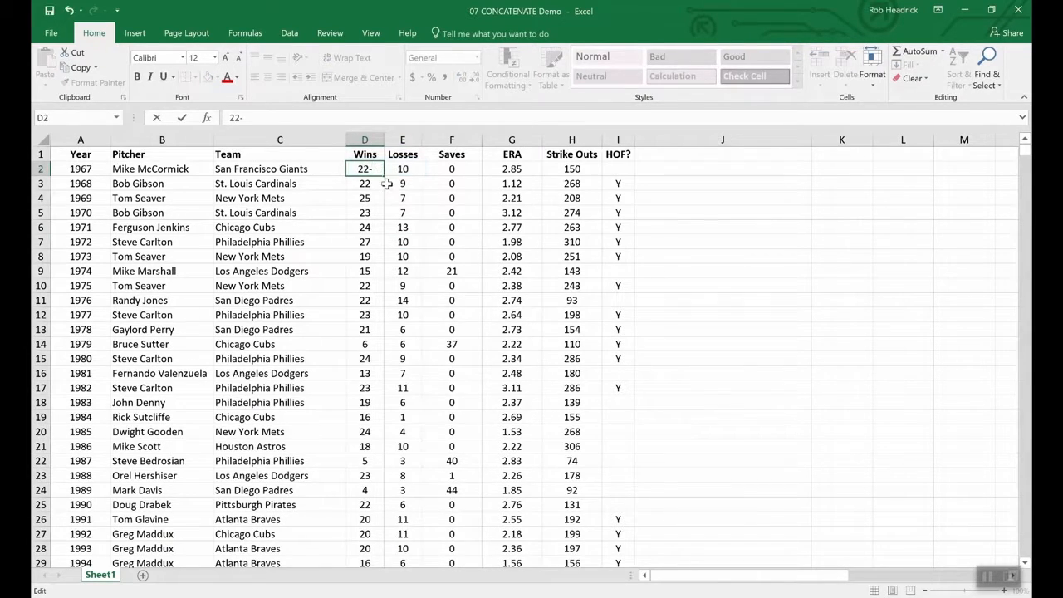
type("10")
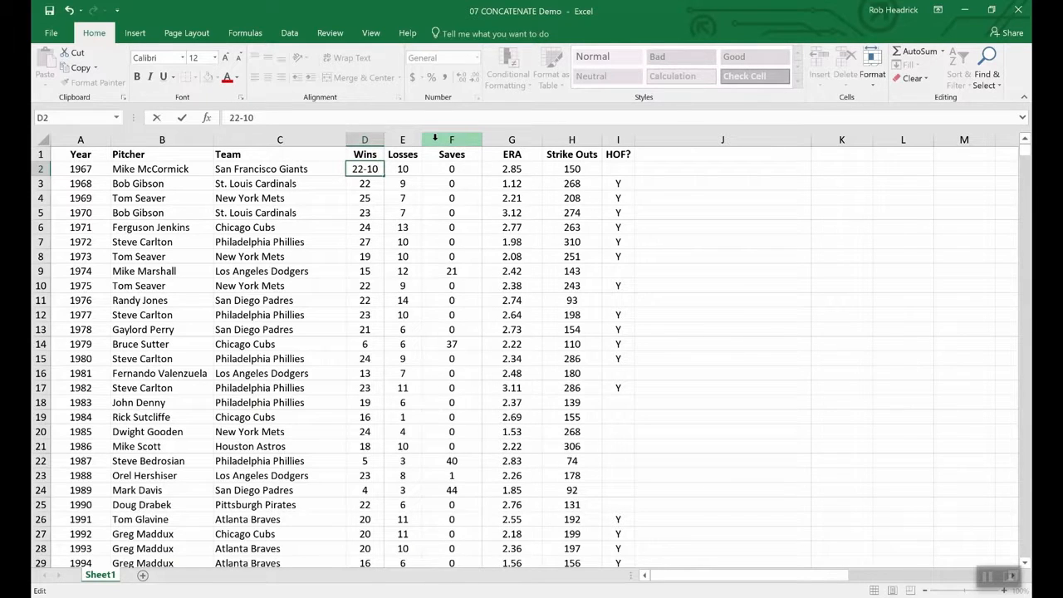
- Restore D2 to 22, insert a blank column before Saves, and type W-L in F1
key("BackSpace")
key("BackSpace")
key("BackSpace")
key("Escape")
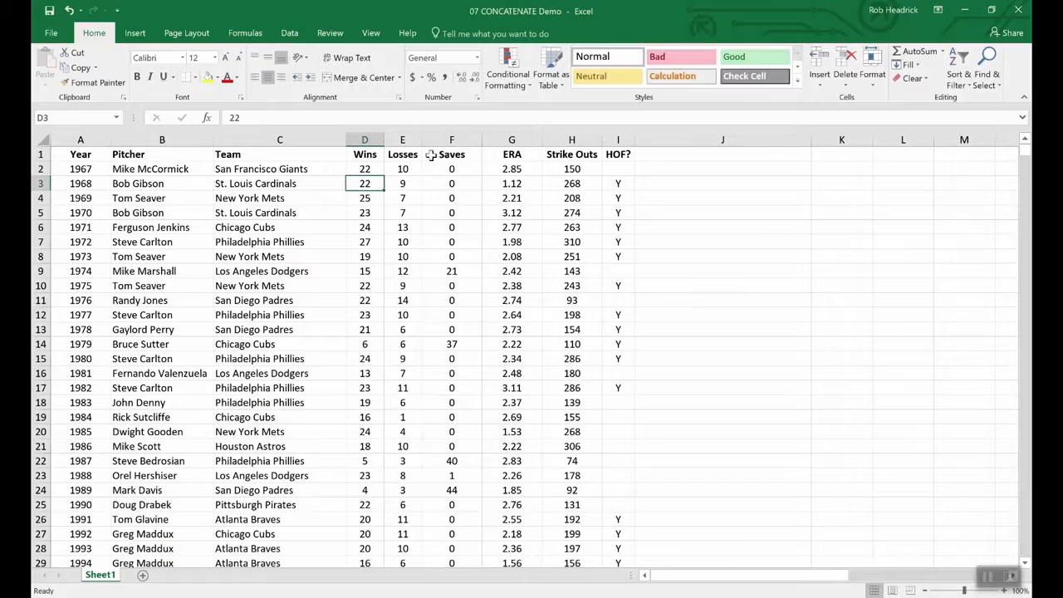
left_click(434, 140)
right_click(435, 141)
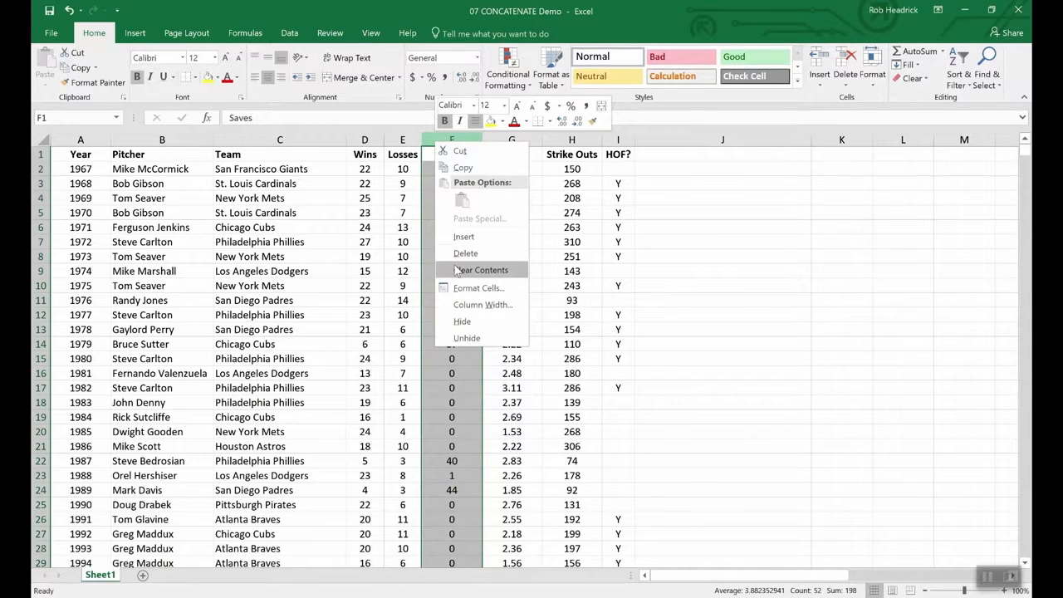
left_click(462, 239)
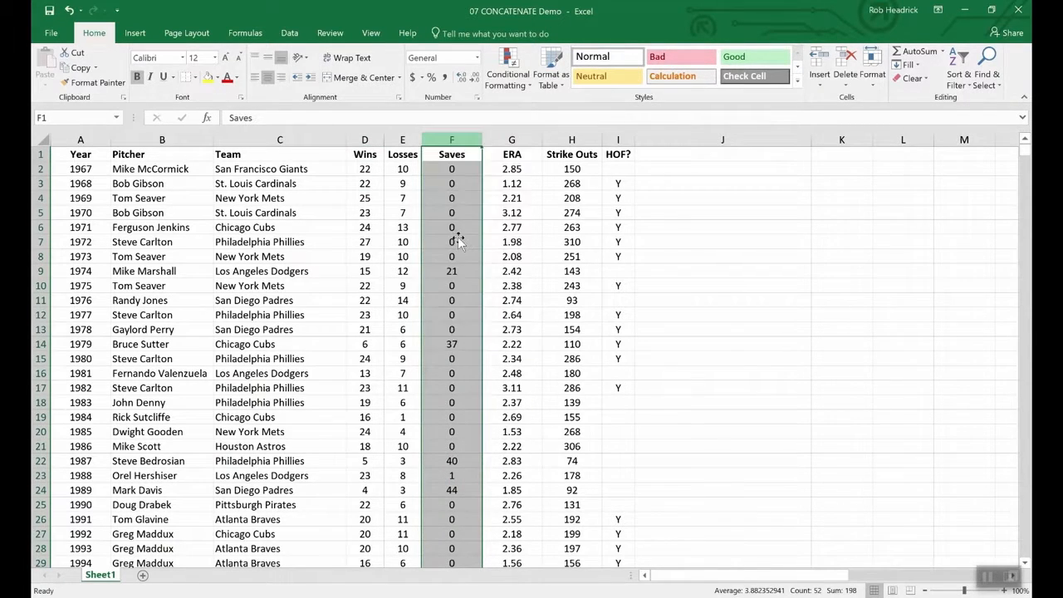
left_click(441, 153)
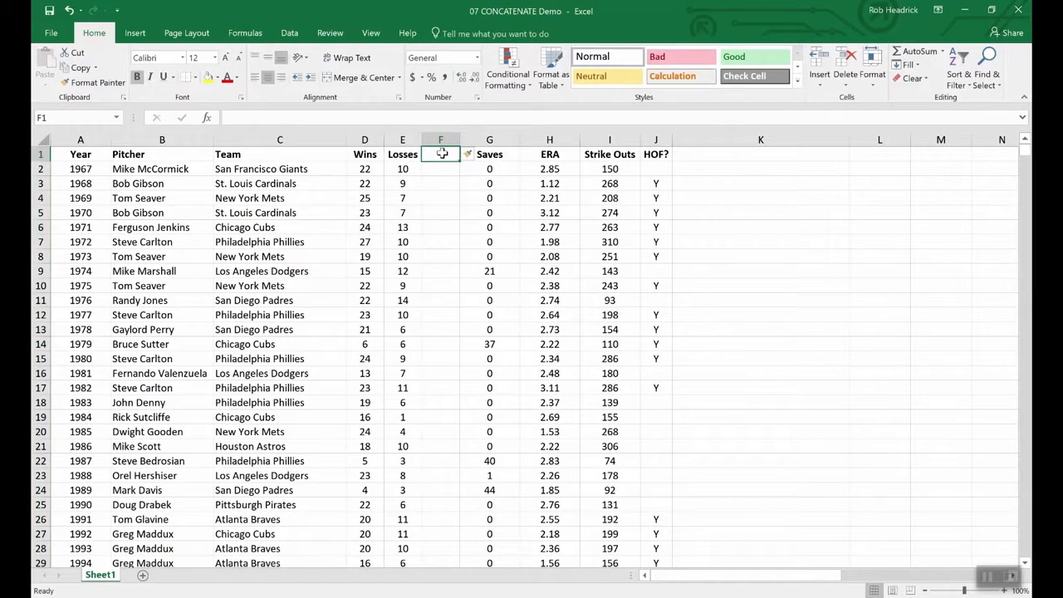
type("W-")
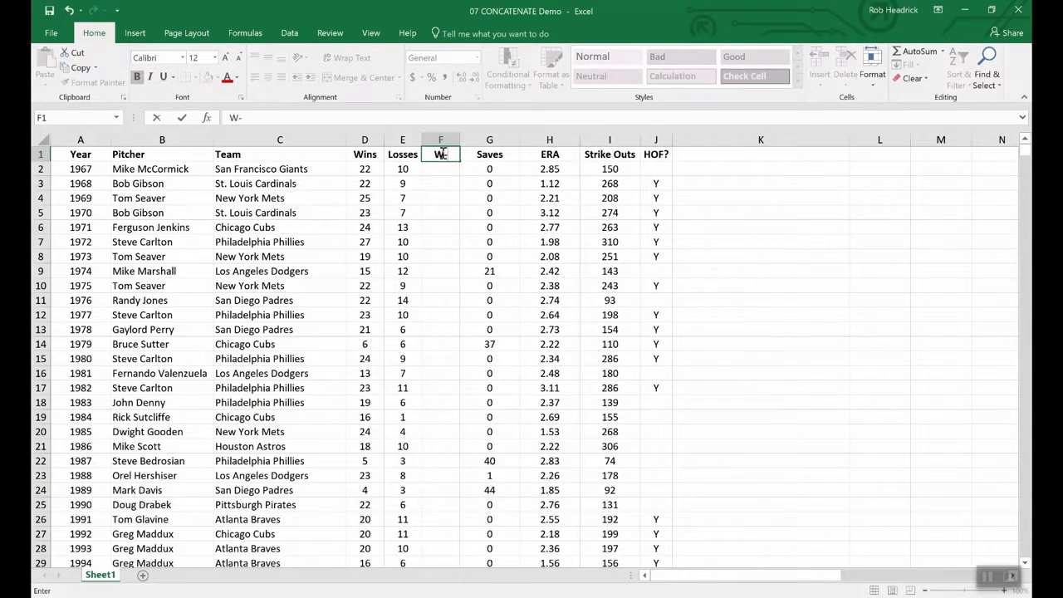
type("L")
- Commit the W-L heading and enter =CONCATENATE(D2,E2) in F2, showing 2210
key("Return")
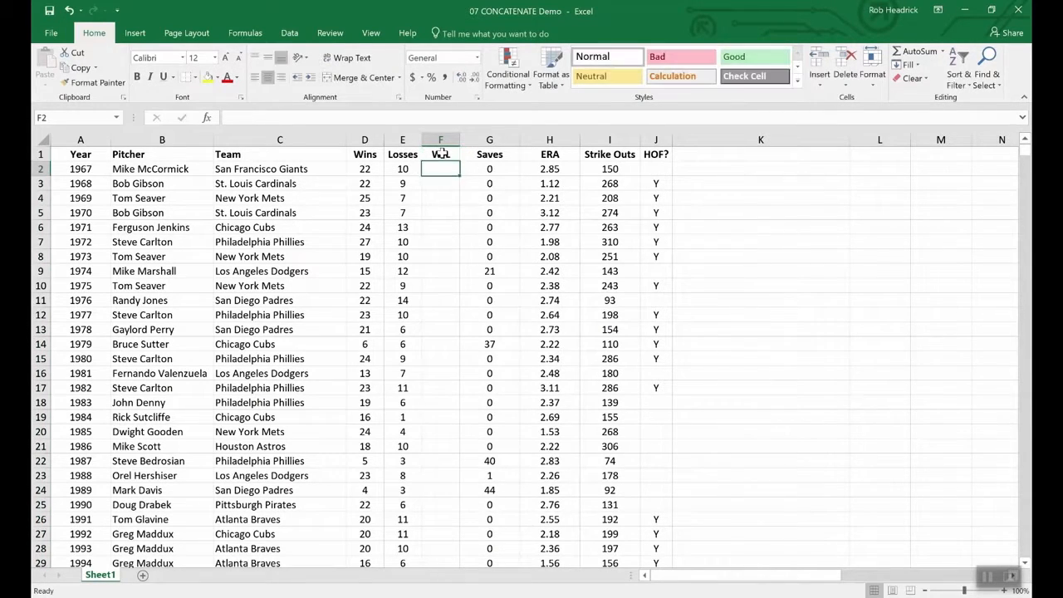
type("=")
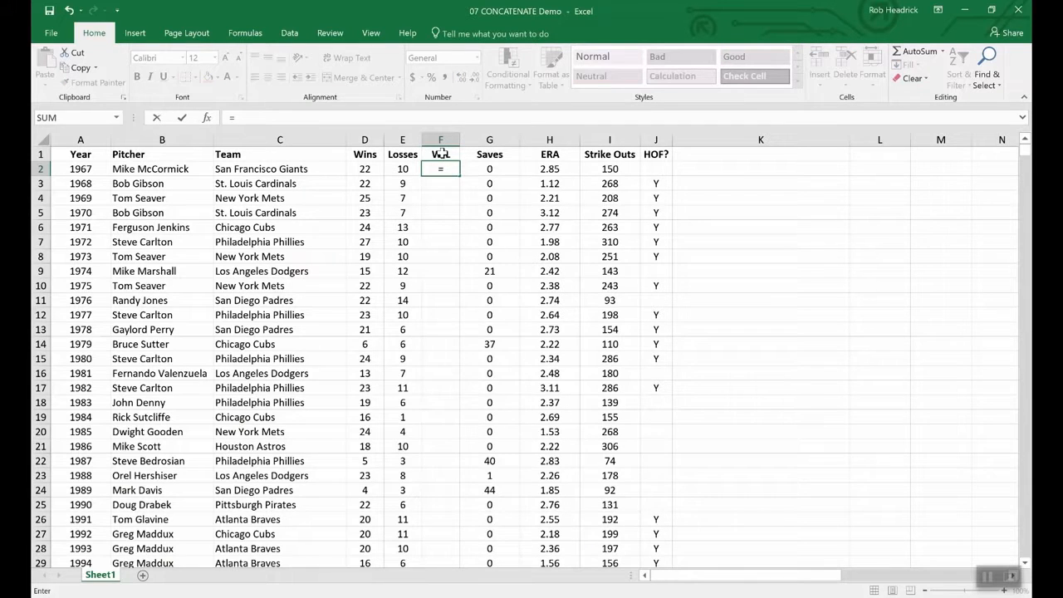
type("conc")
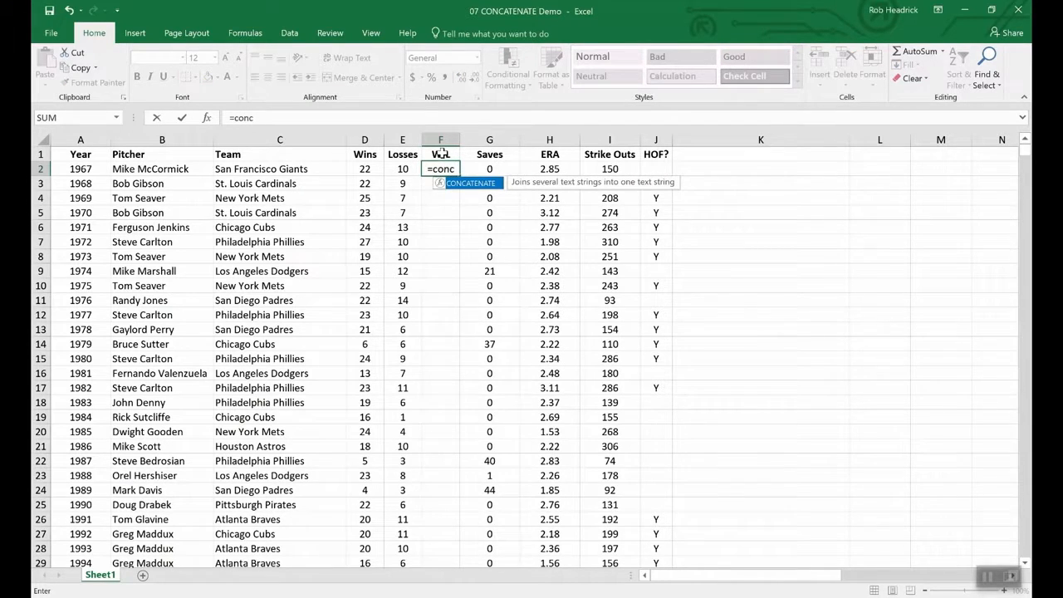
double_click(478, 182)
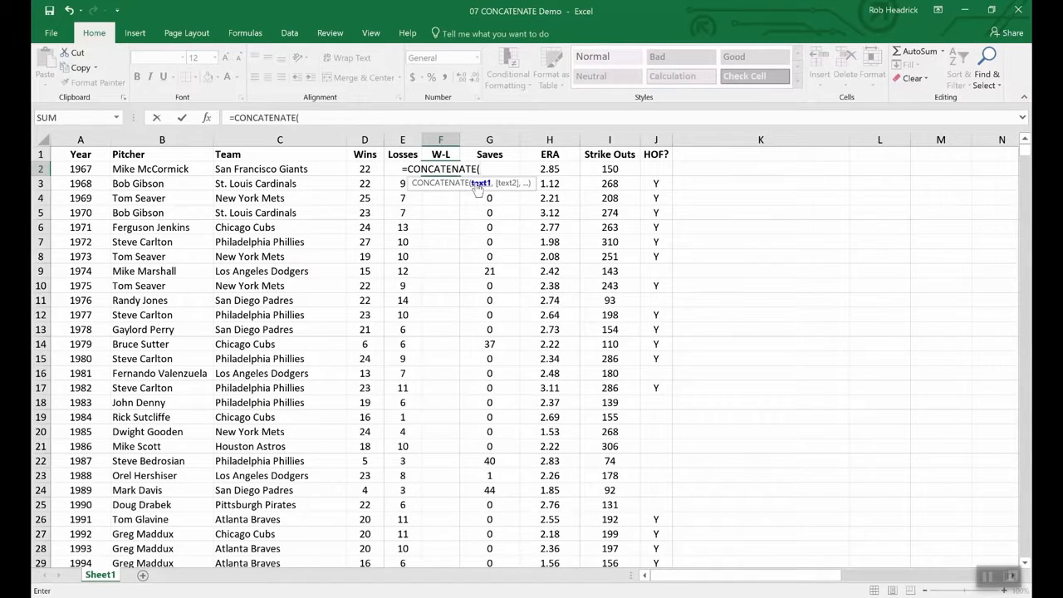
left_click(365, 169)
type(",")
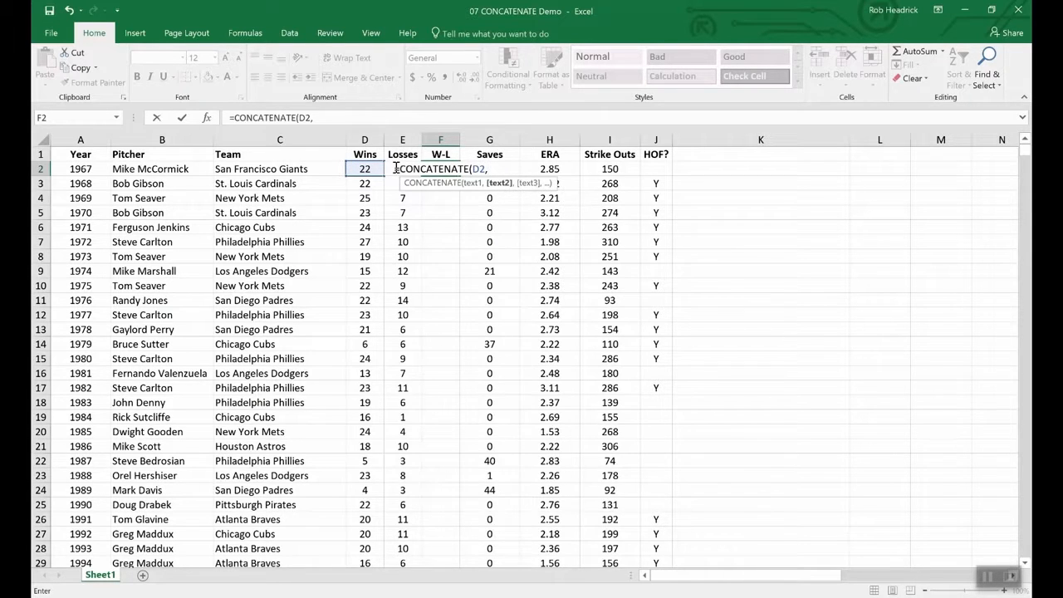
type("e2")
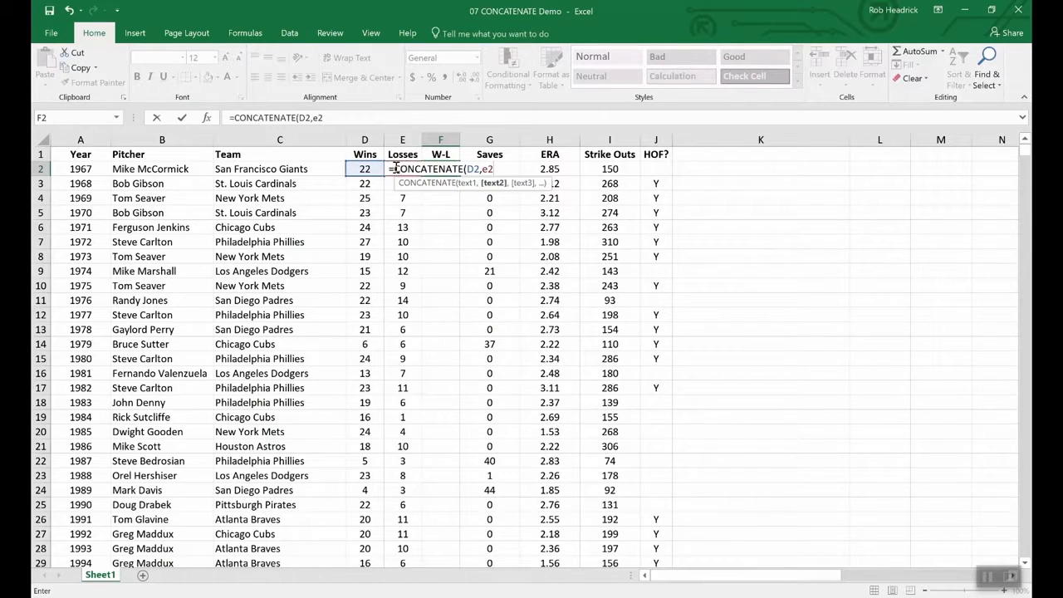
key("Return")
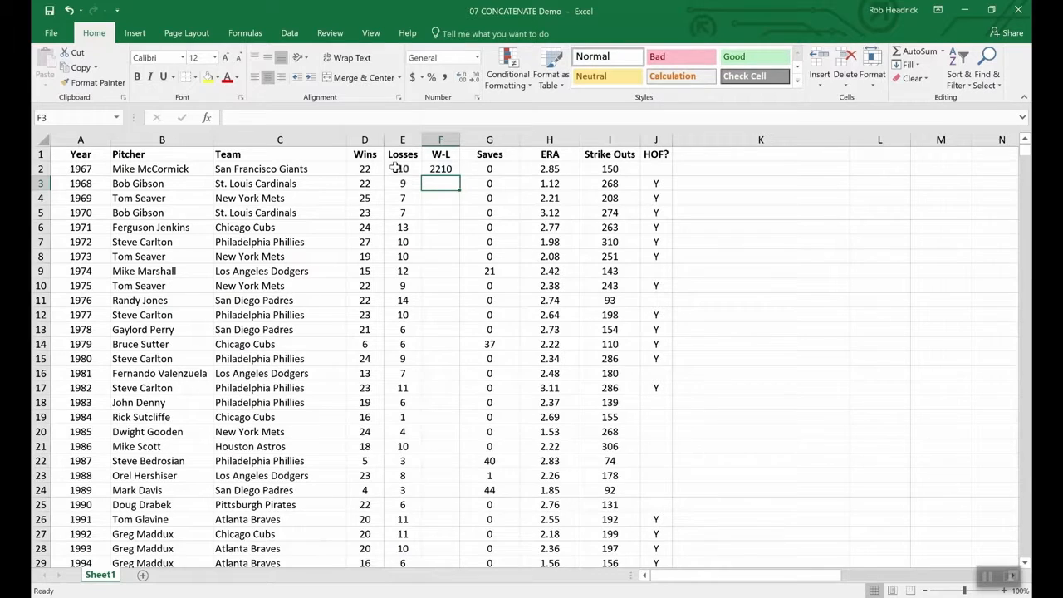
- Change F2's formula to =CONCATENATE(D2,"-",E2) so it displays 22-10
left_click(440, 168)
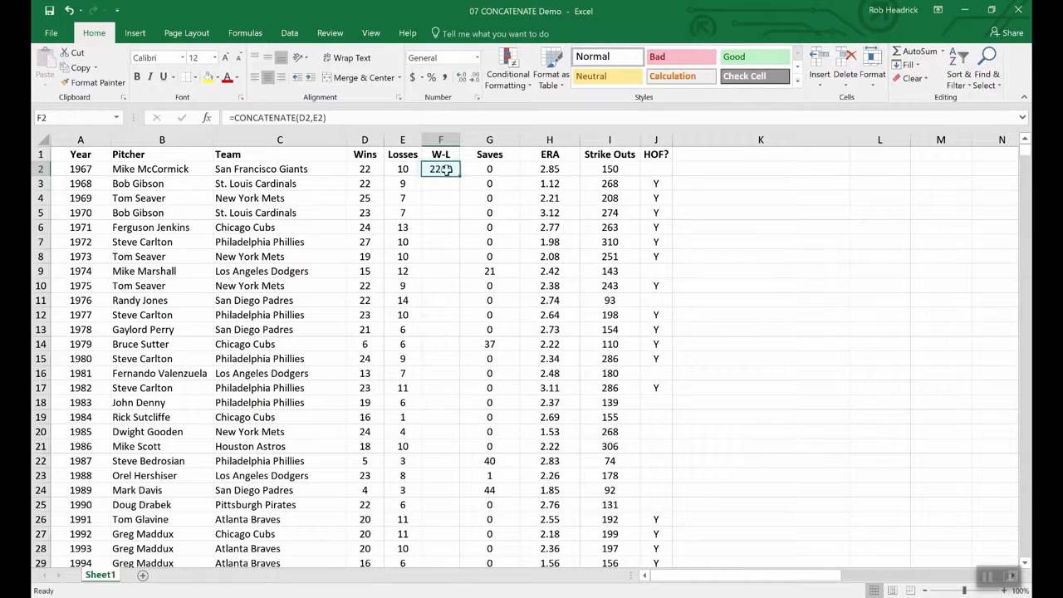
left_click(313, 118)
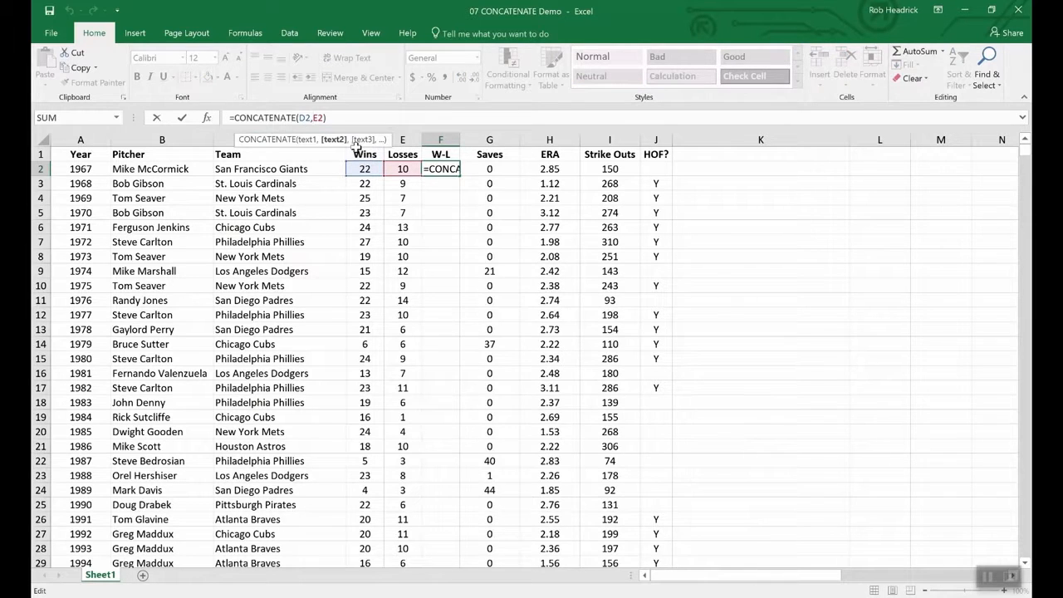
type("\"-\"")
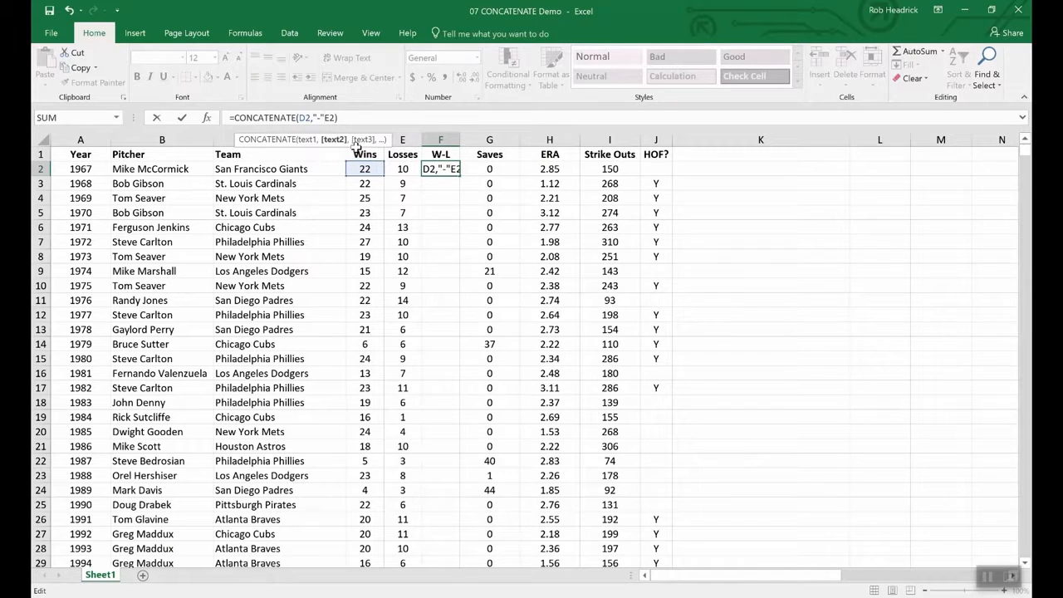
type(",")
key("Return")
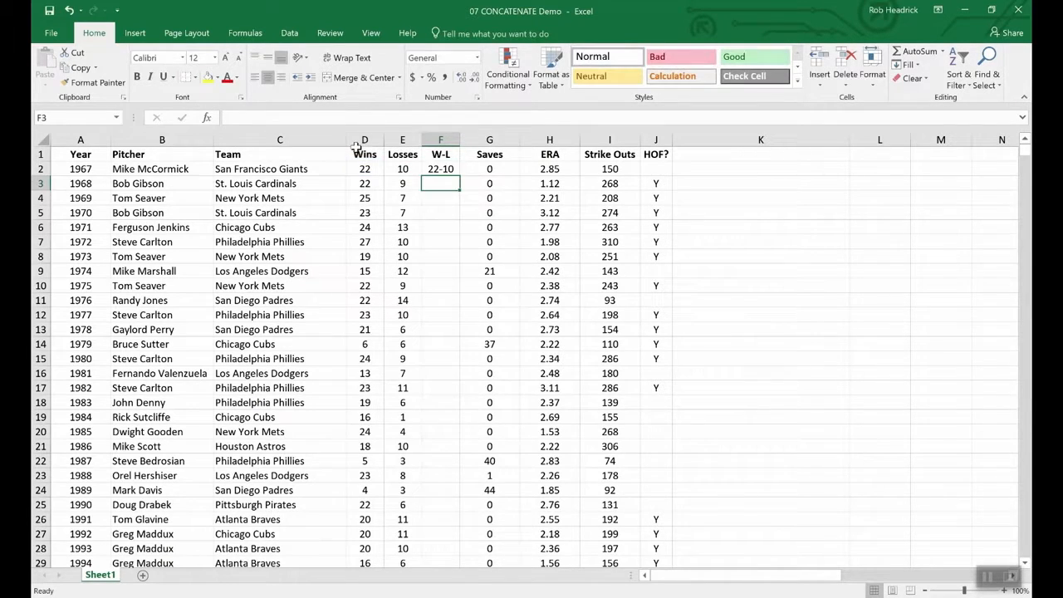
left_click(440, 169)
- Fill the W-L formula down to F11 and select the Wins and Losses columns D:E
left_click_drag(456, 176, 451, 304)
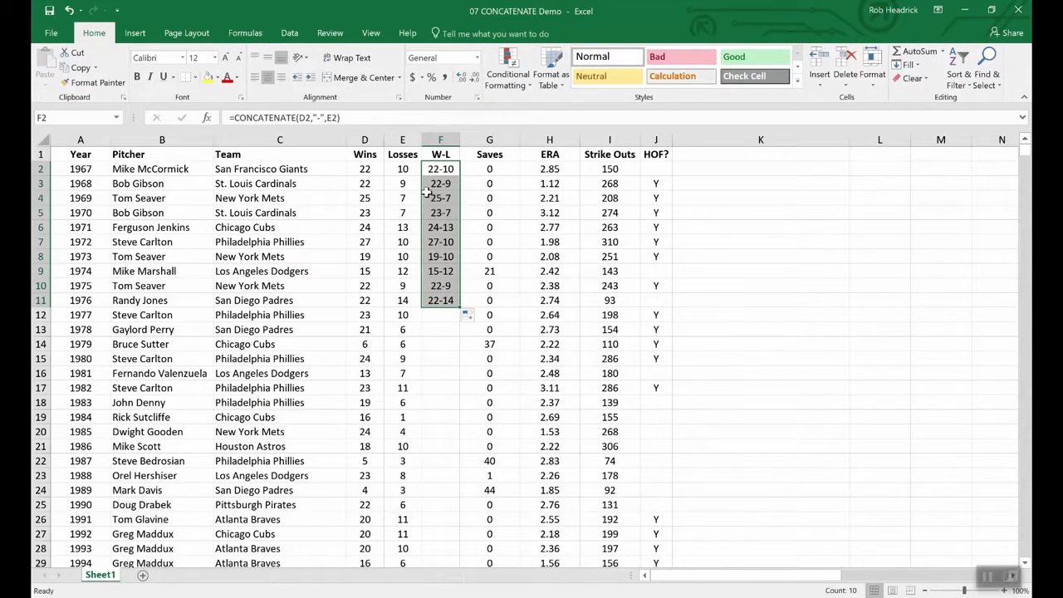
left_click(365, 151)
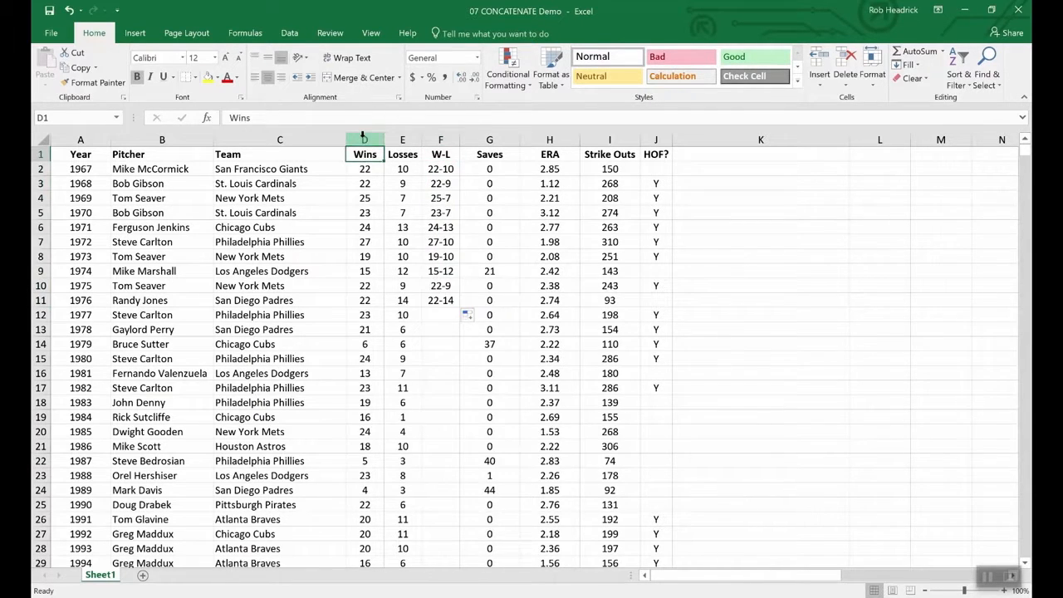
left_click_drag(363, 139, 402, 140)
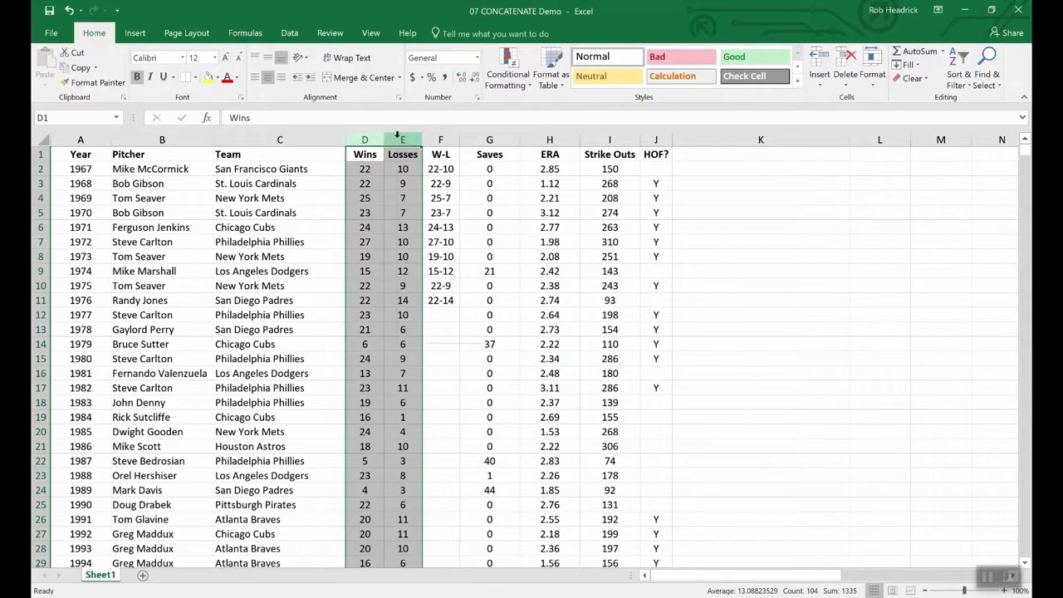
right_click(401, 141)
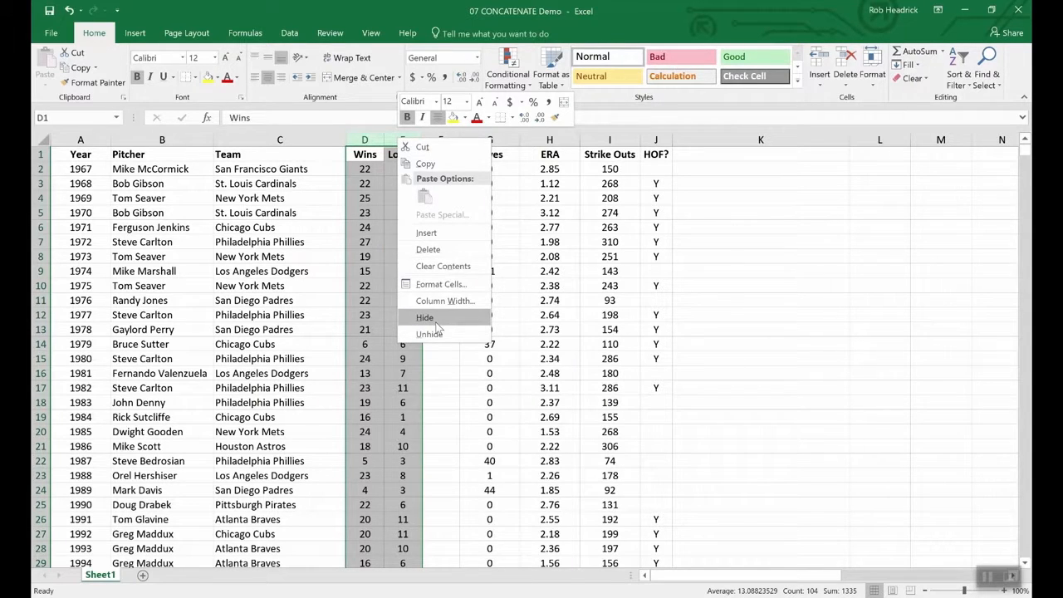
key("Escape")
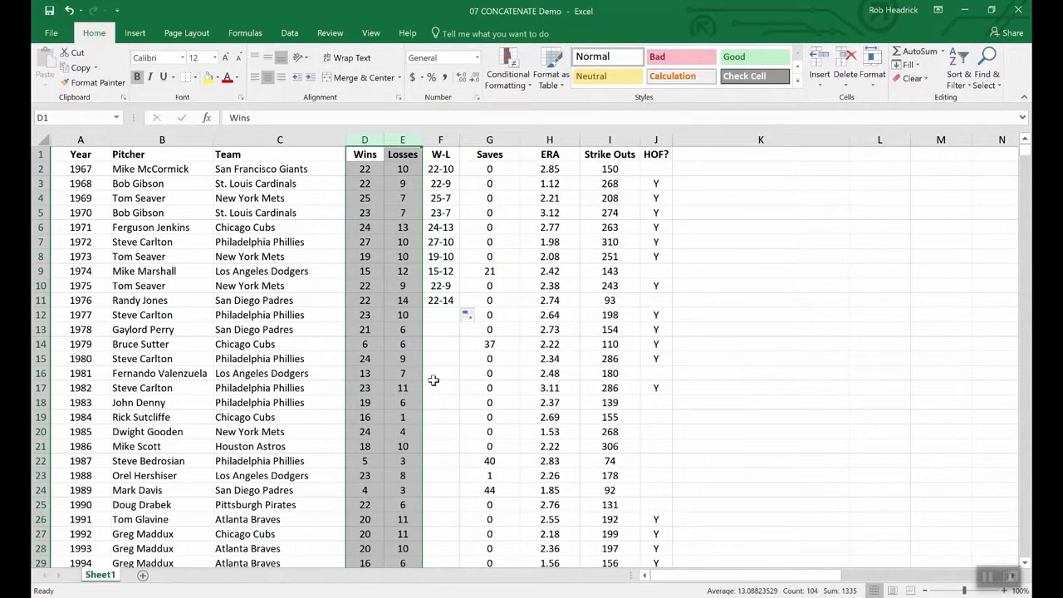
left_click(382, 304)
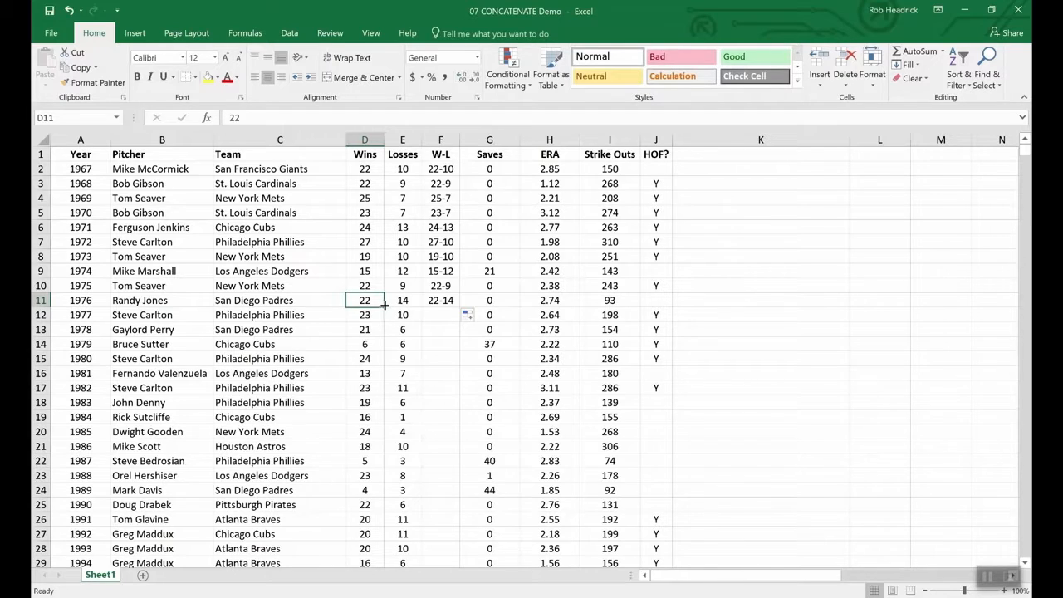
- Insert an empty column G before Saves and select the W-L results F2:F11
right_click(482, 139)
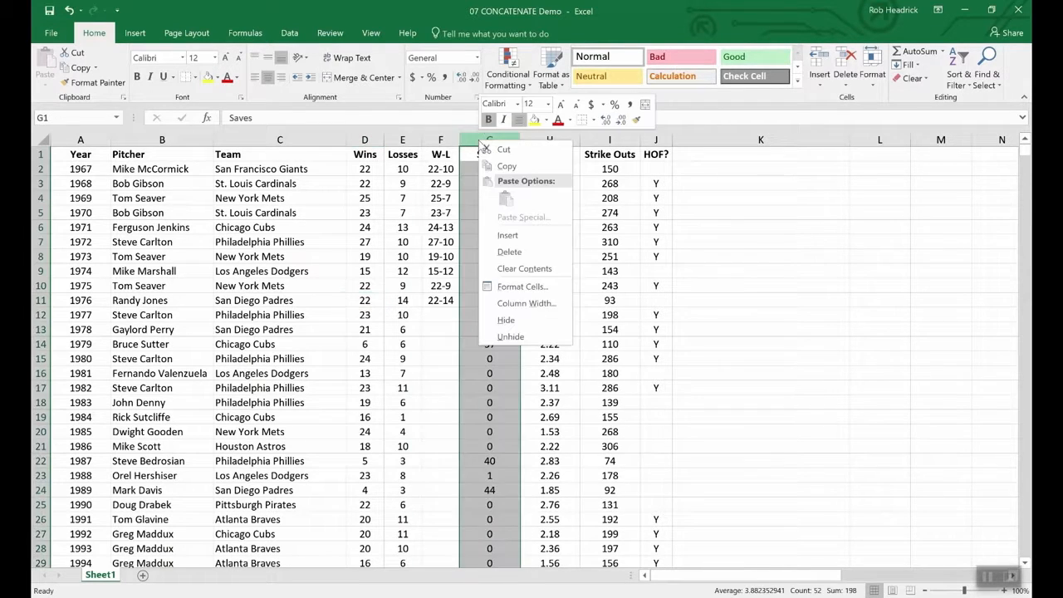
left_click(510, 235)
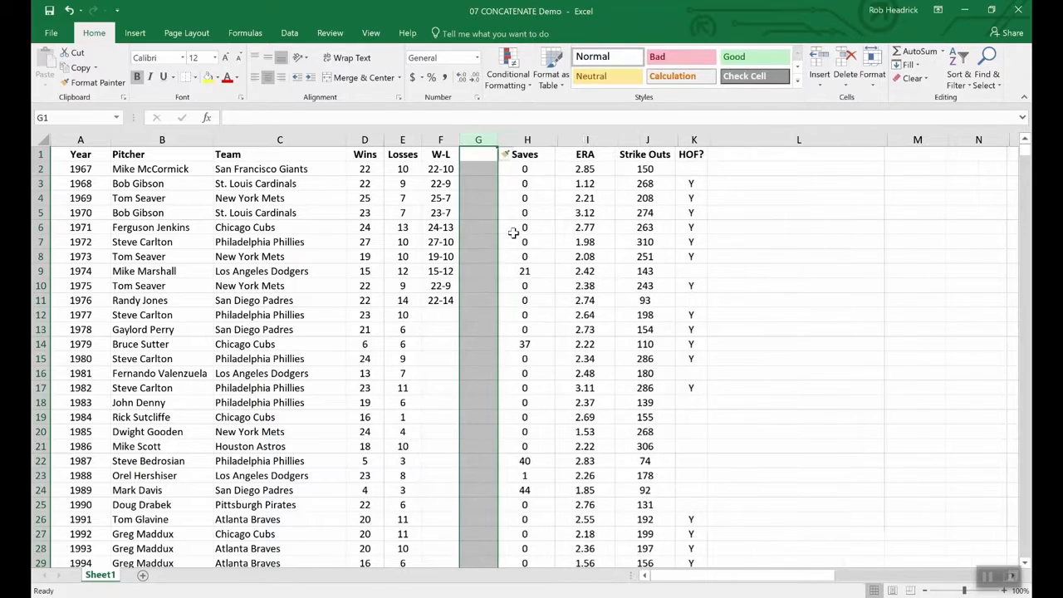
left_click(474, 153)
left_click_drag(443, 169, 440, 300)
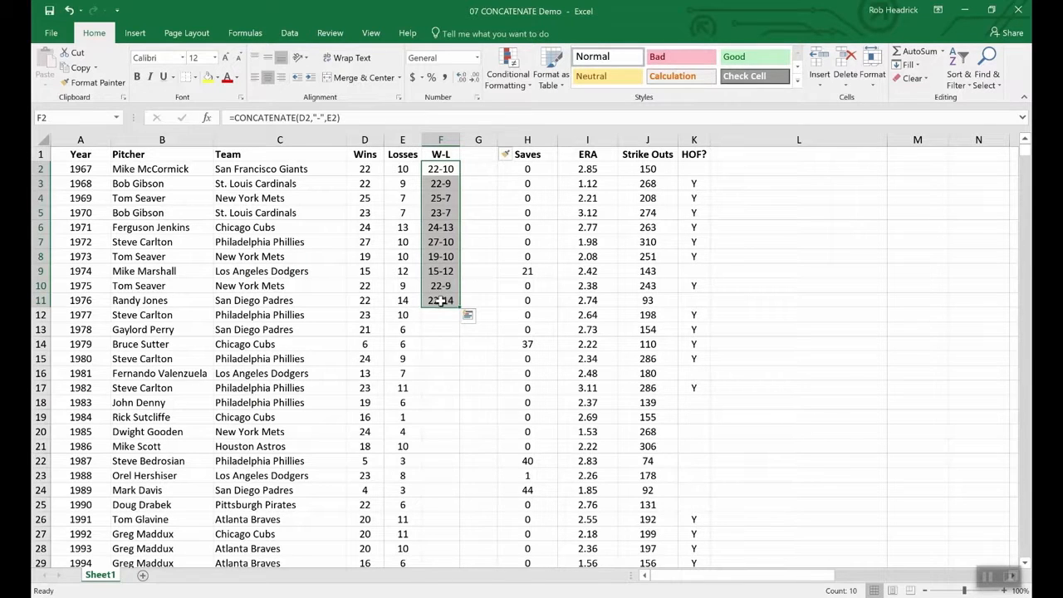
- Paste F2:F11 as values into G2:G11, then compare F5's formula with G5's 23-7
key("ctrl+c")
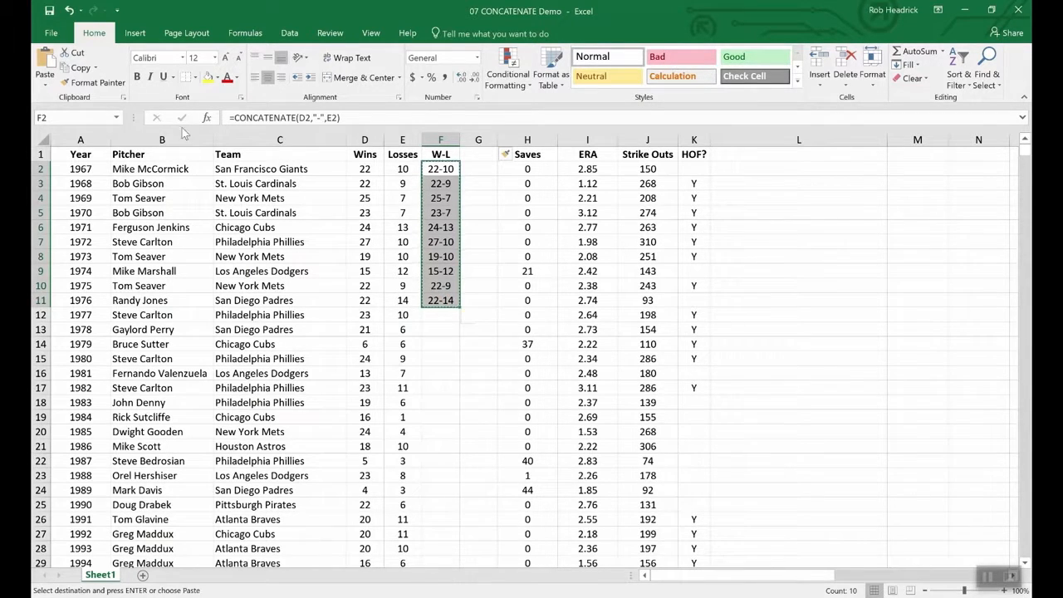
left_click(46, 86)
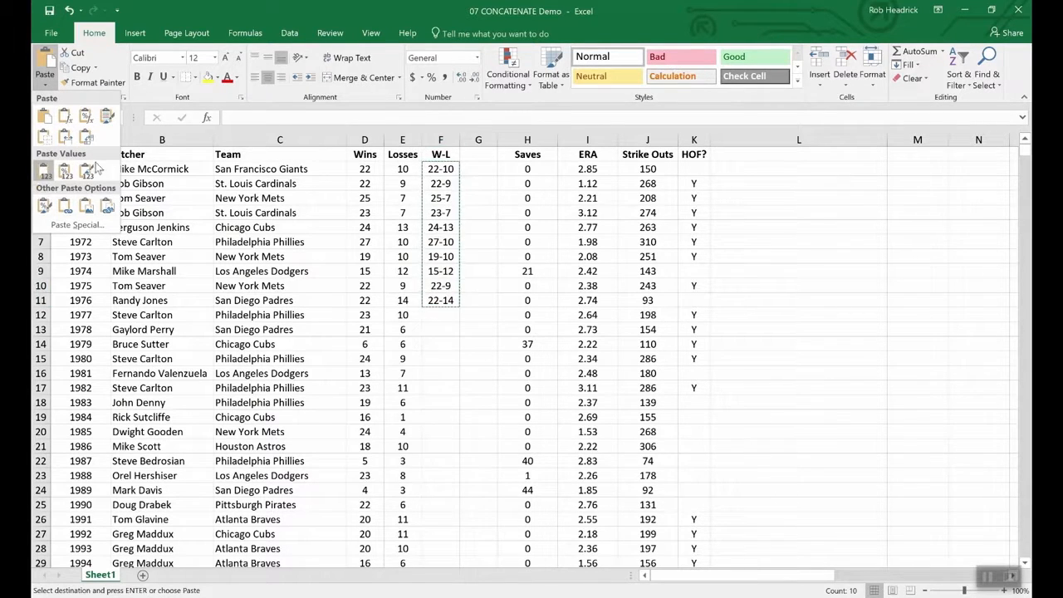
left_click(45, 171)
left_click_drag(478, 168, 480, 301)
left_click(44, 86)
left_click(45, 168)
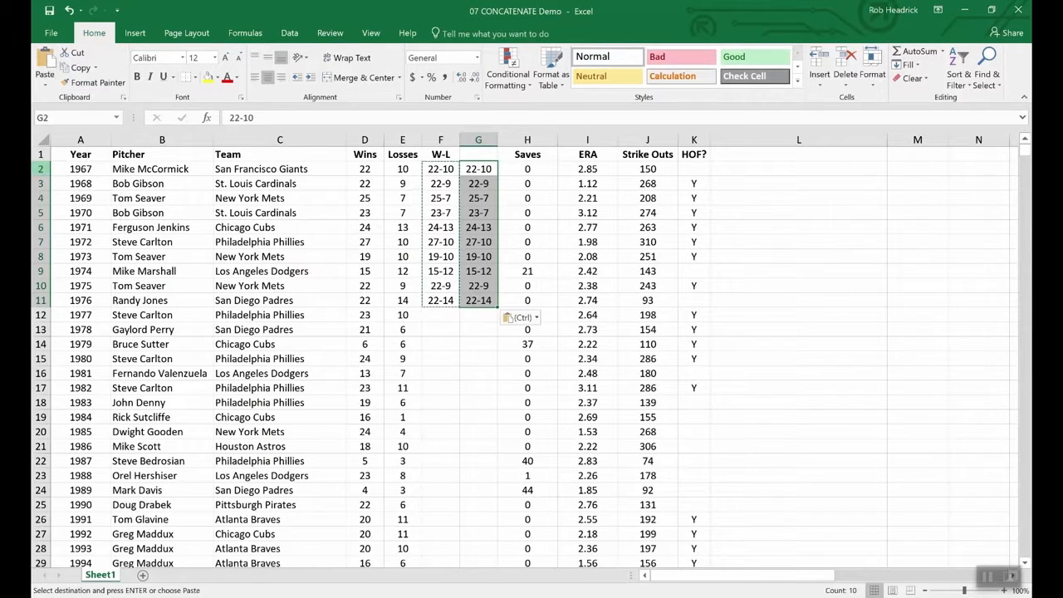
left_click(473, 331)
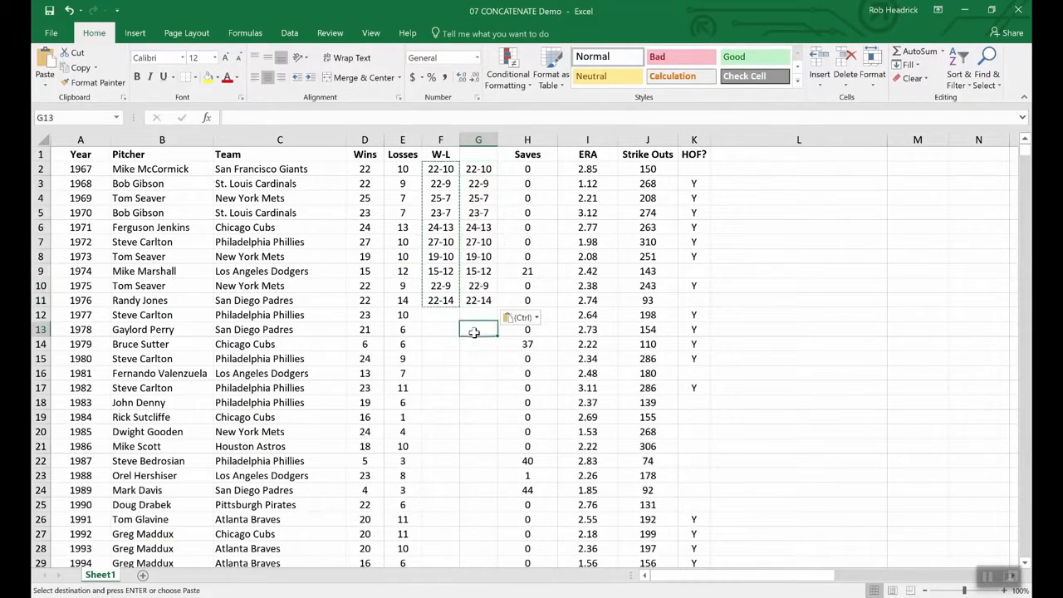
left_click(432, 208)
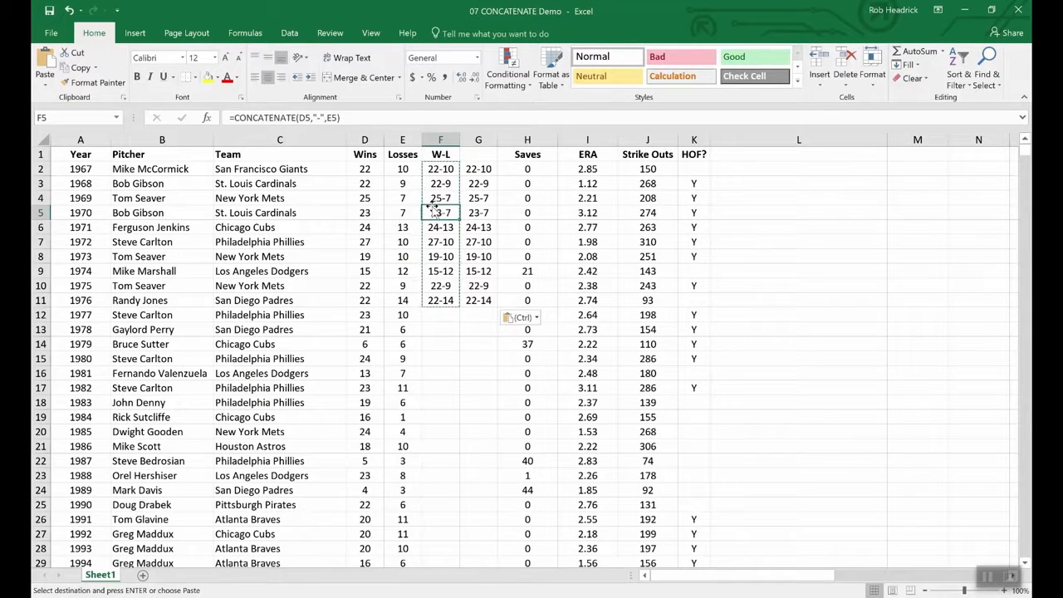
left_click(478, 214)
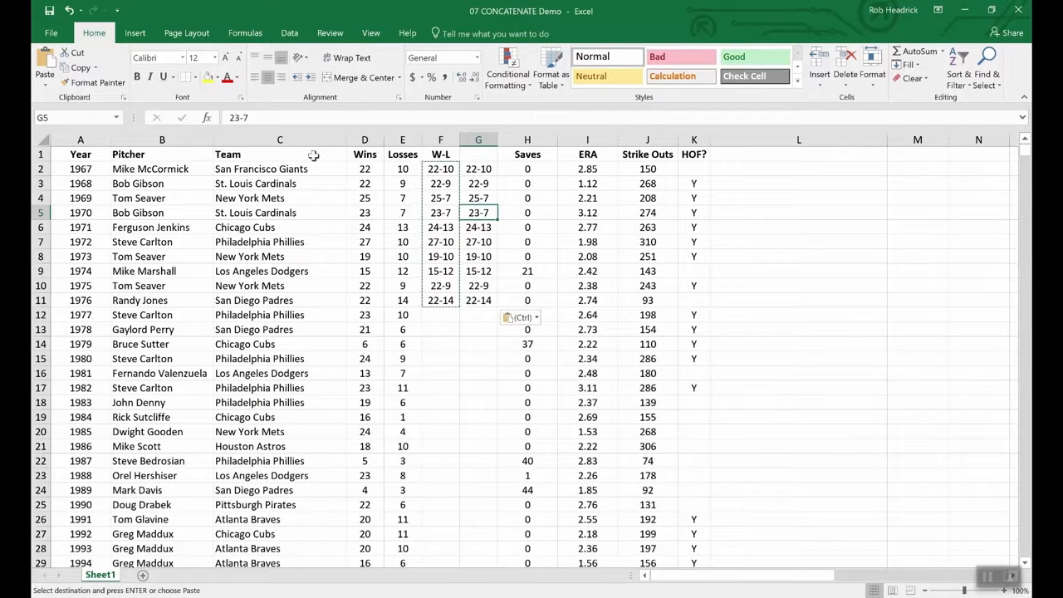
- Inspect the Wins and Losses values in D14, D13, E13 and E12
left_click(358, 344)
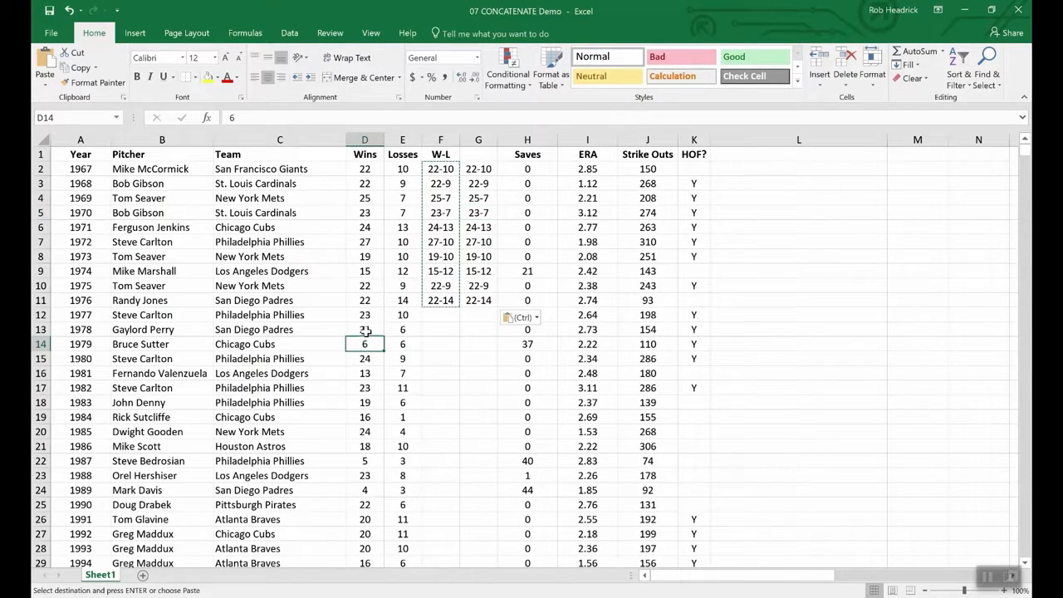
left_click(366, 328)
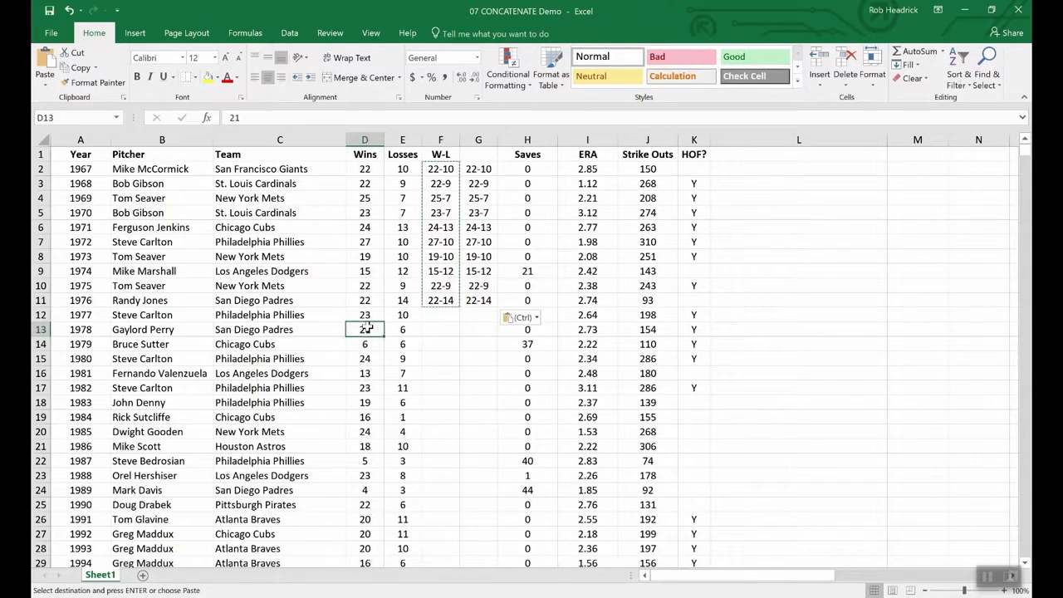
left_click(411, 329)
left_click(407, 315)
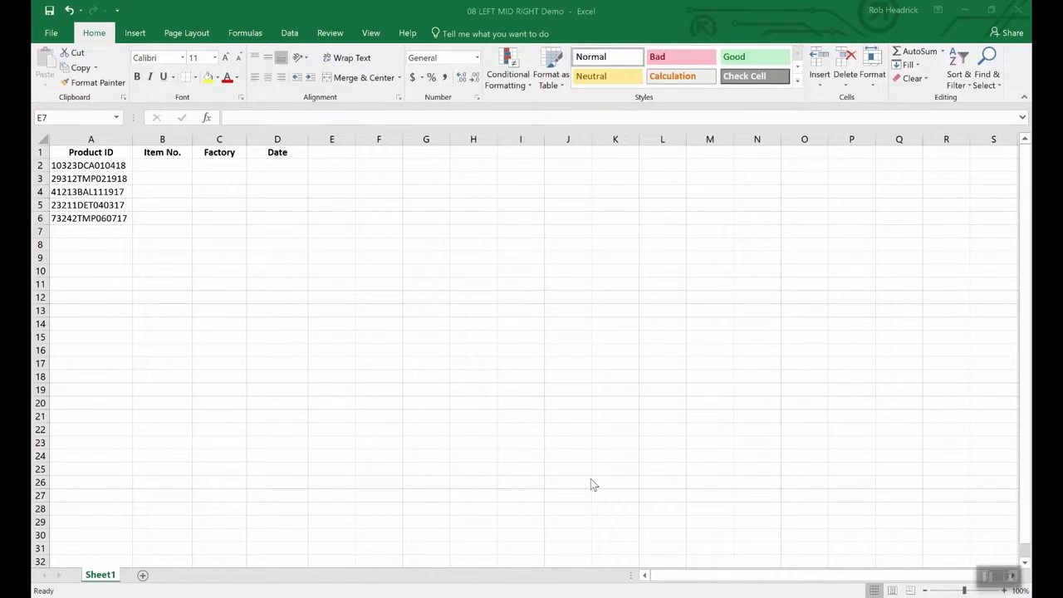
left_click(474, 440)
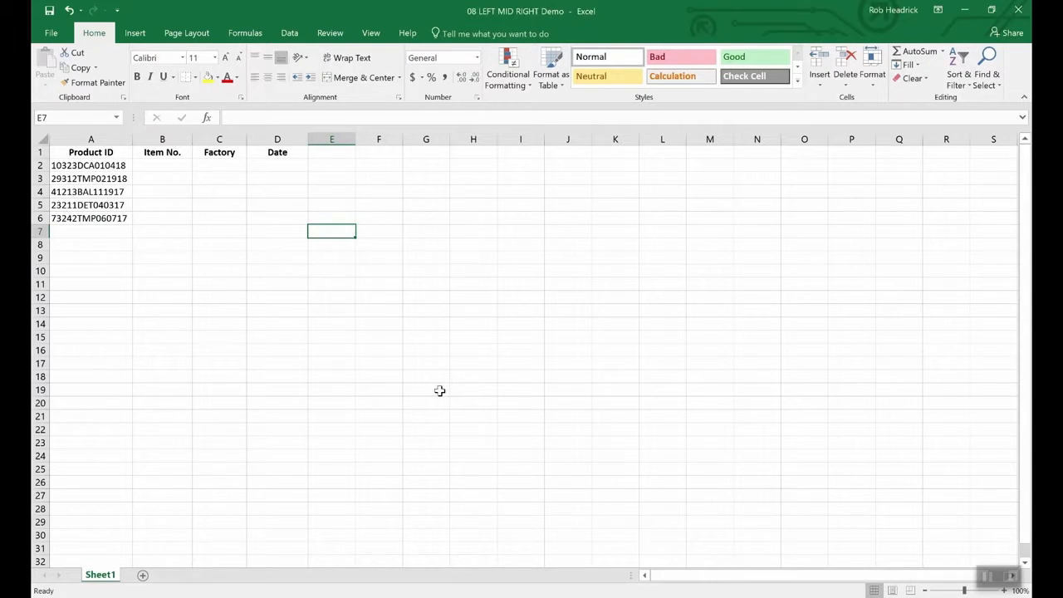
left_click(115, 167)
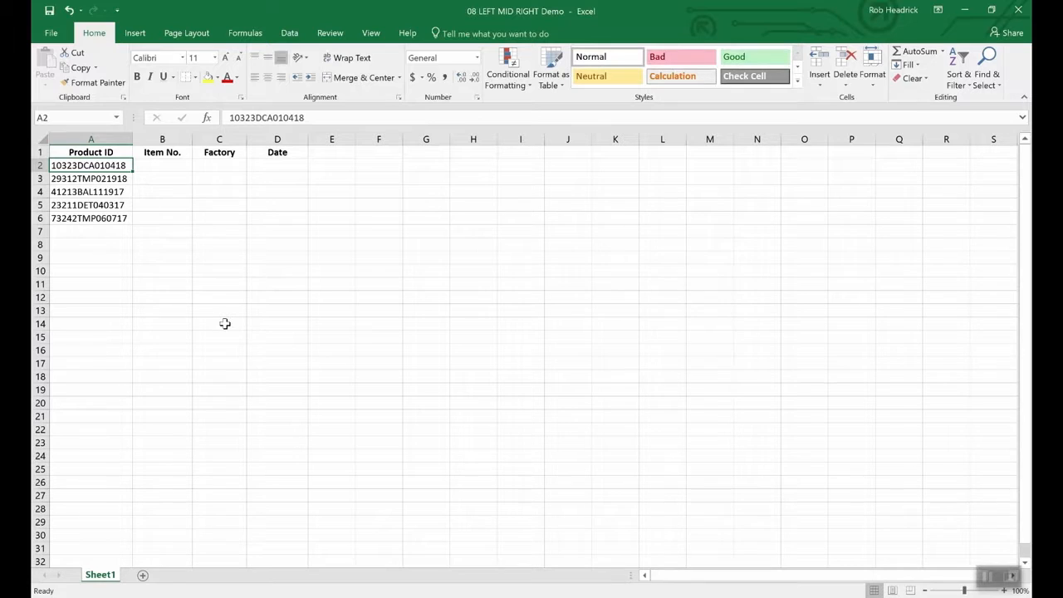
left_click(281, 167)
- Enter =RIGHT(A2,6) in D2 to extract the date 010418 from the first Product ID
type("=right")
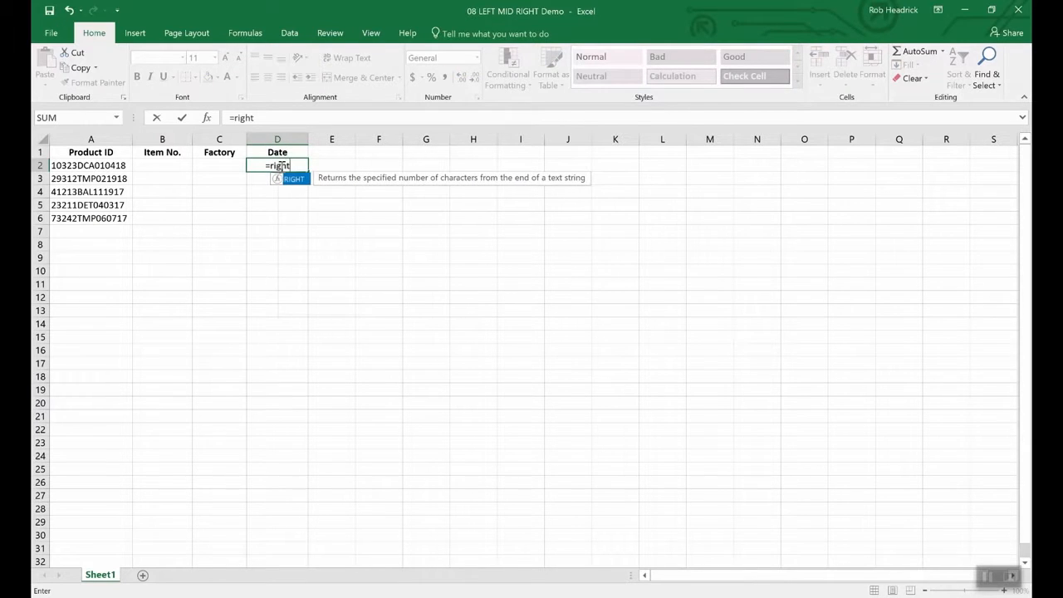
type("(")
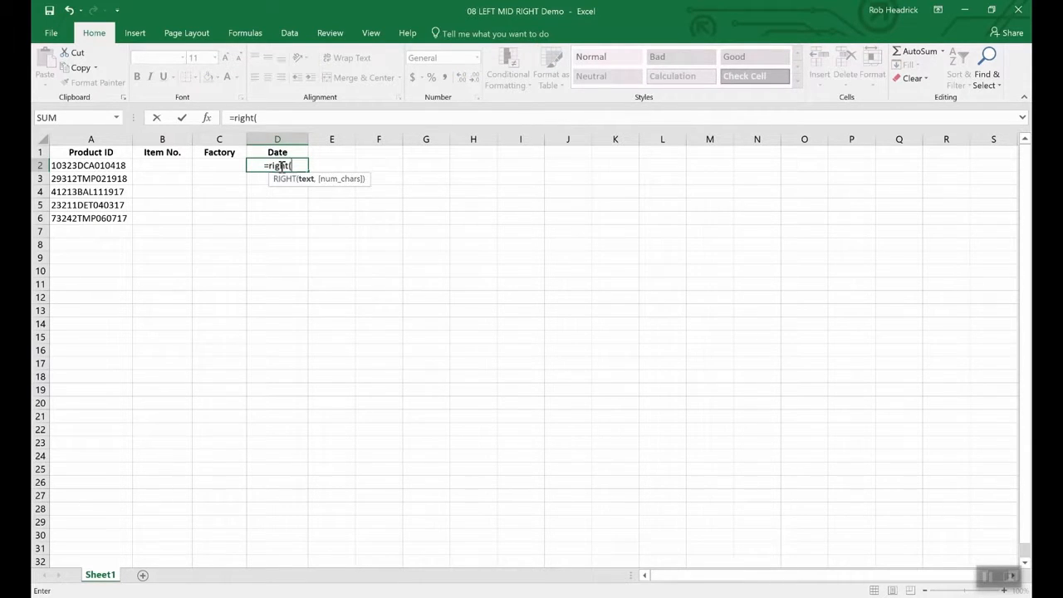
type("a2")
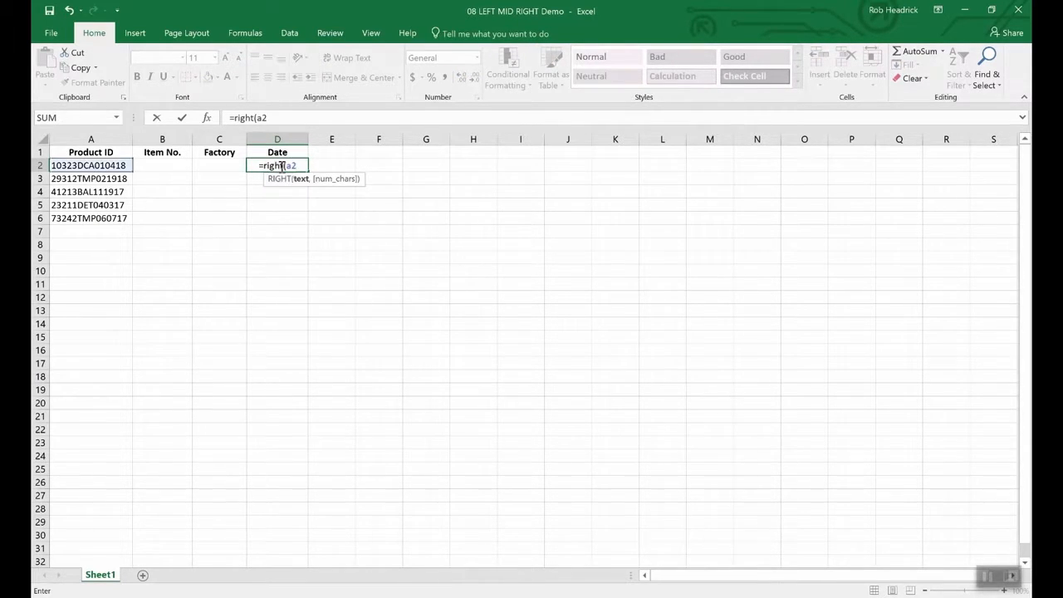
type(",")
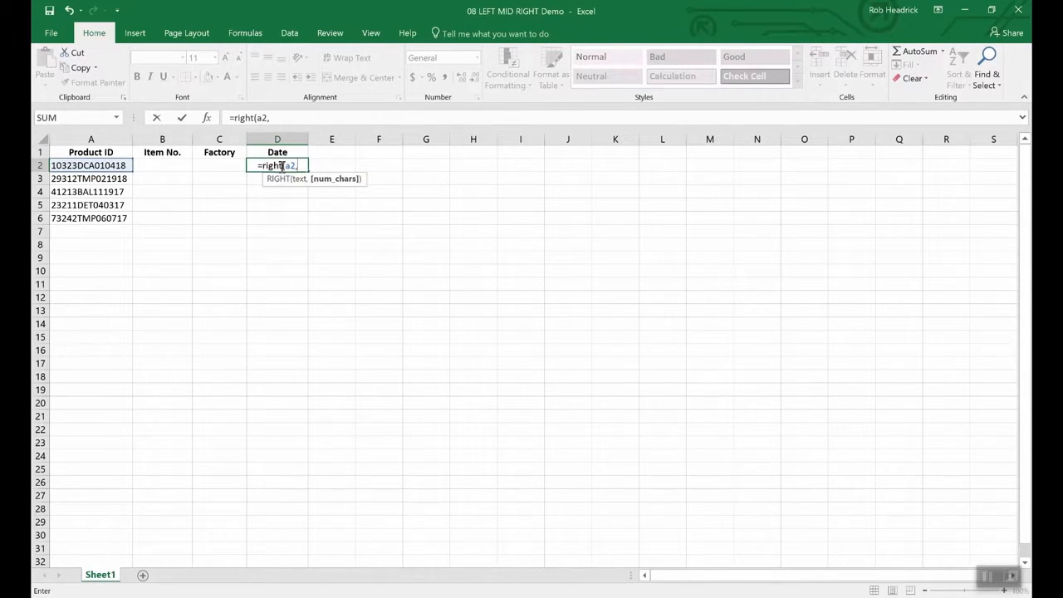
type("6")
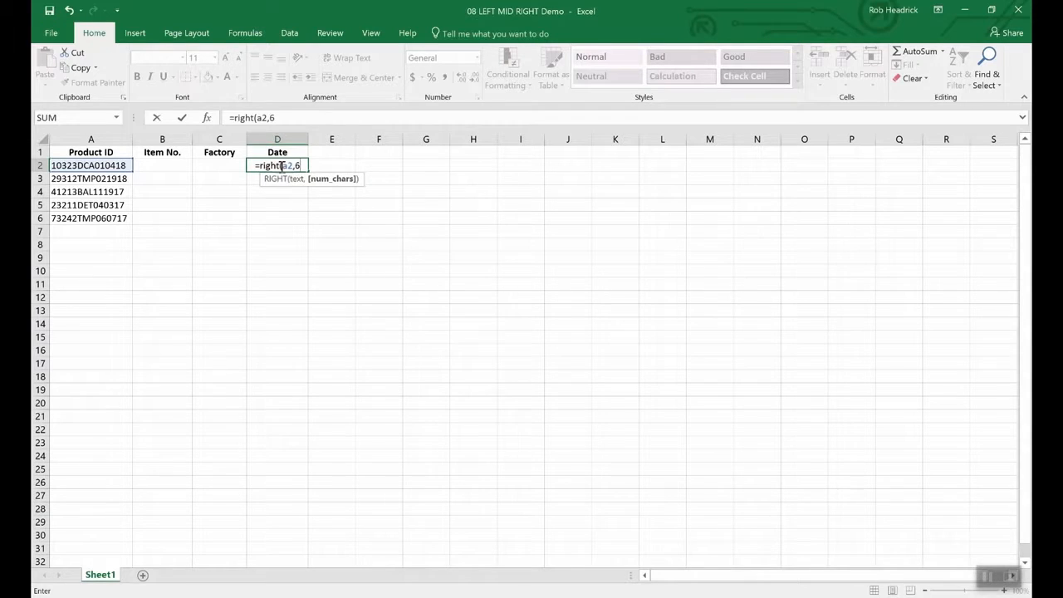
type(")")
key("Return")
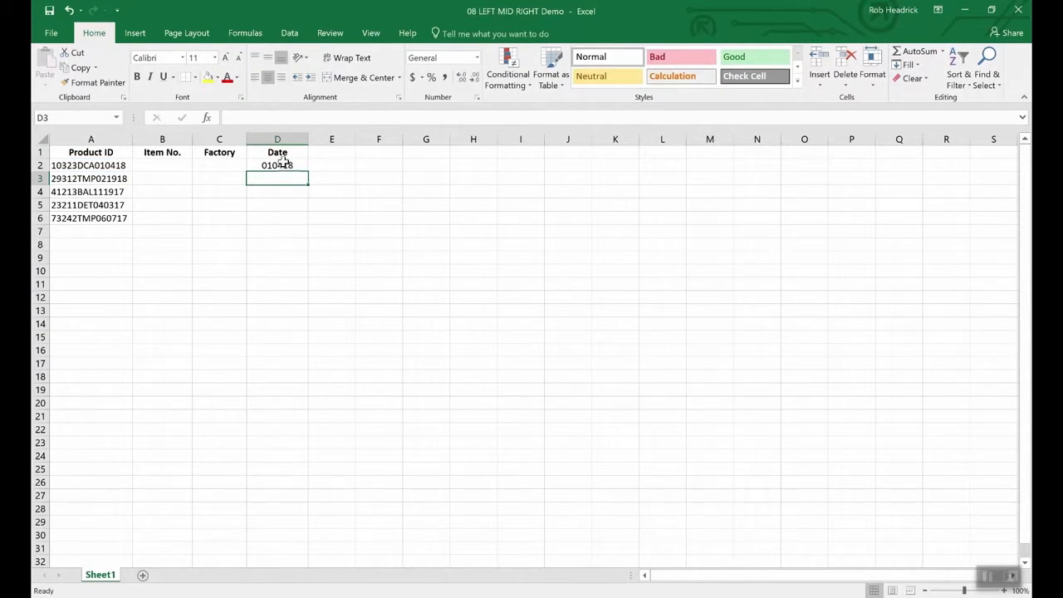
left_click(287, 167)
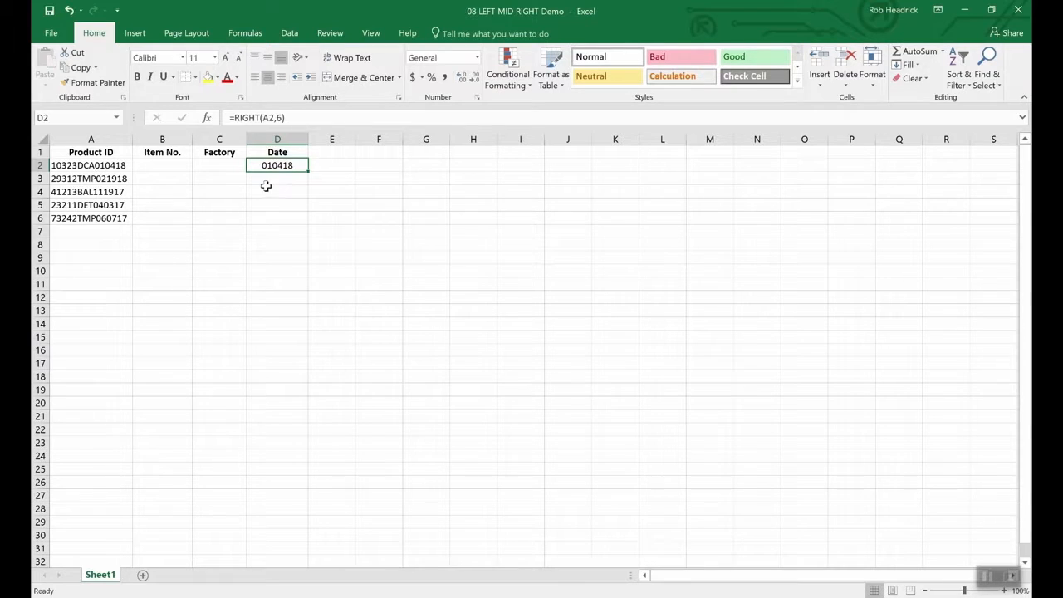
left_click(167, 167)
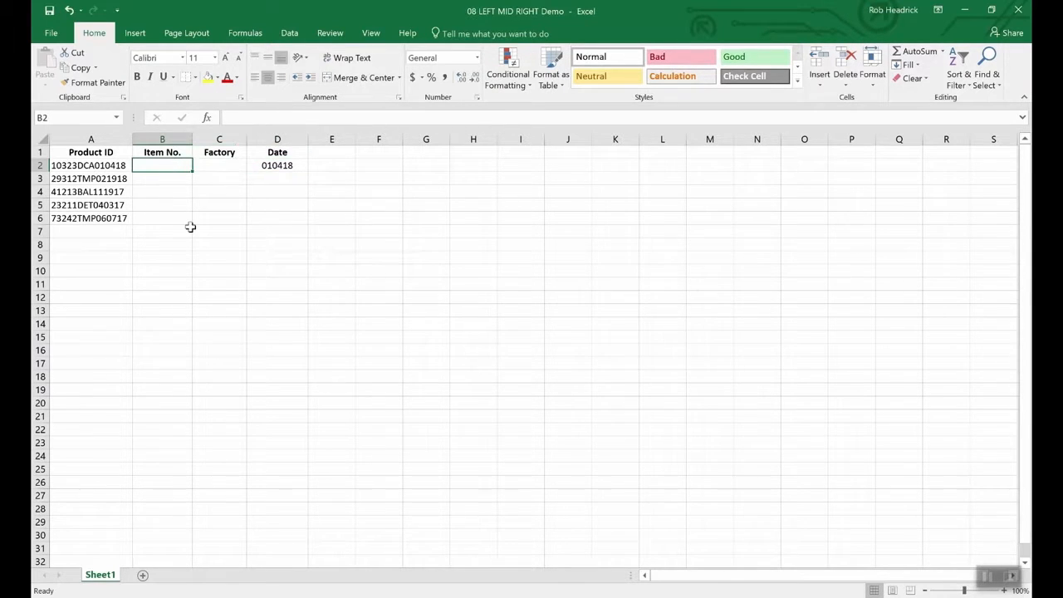
- Enter =LEFT(A2,5) in B2 to pull item number 10323 from the first Product ID
type("=")
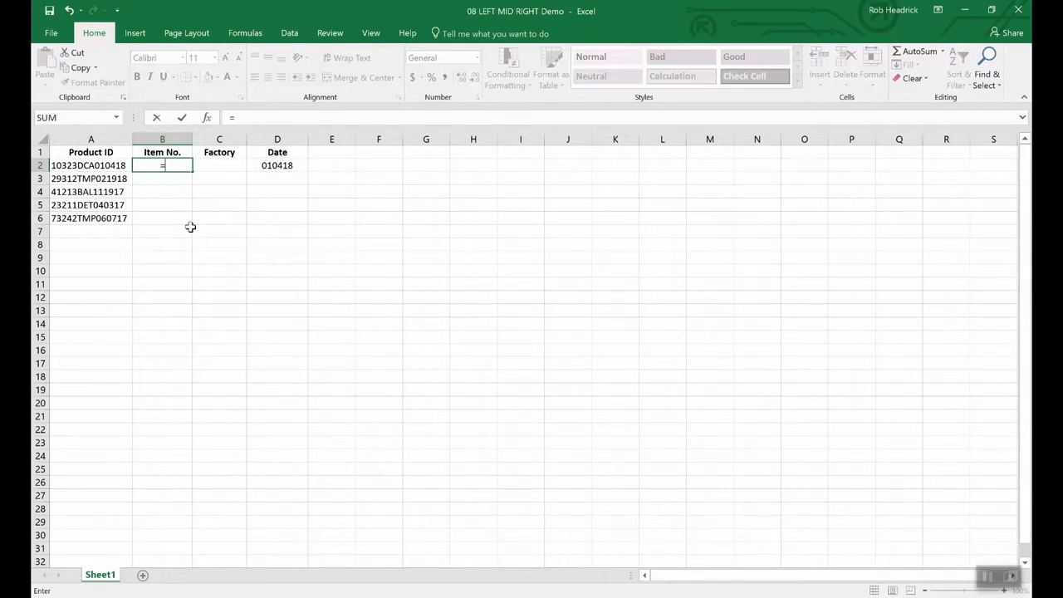
type("lef")
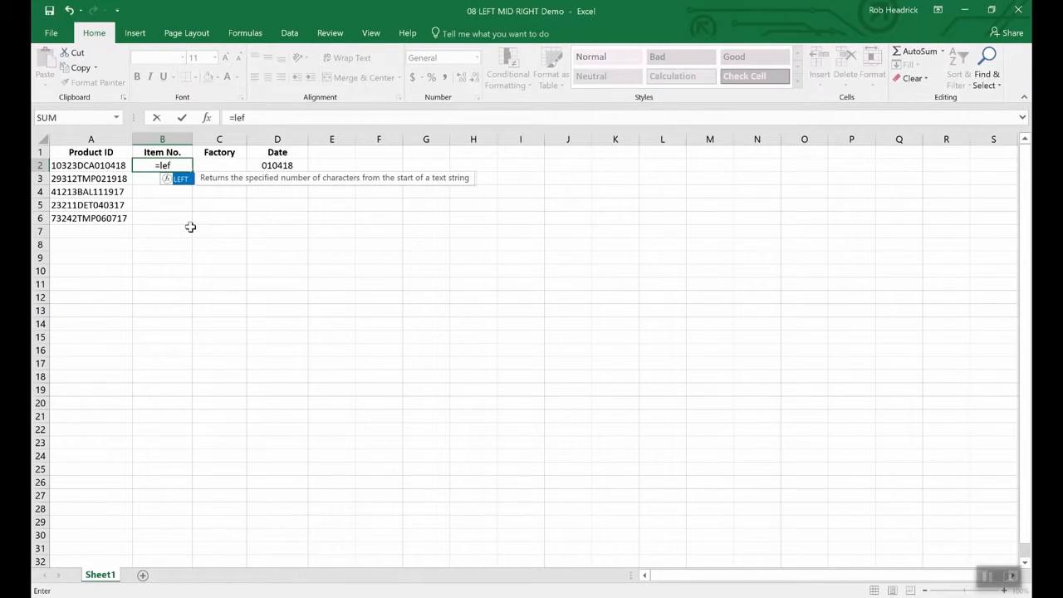
type("t(a")
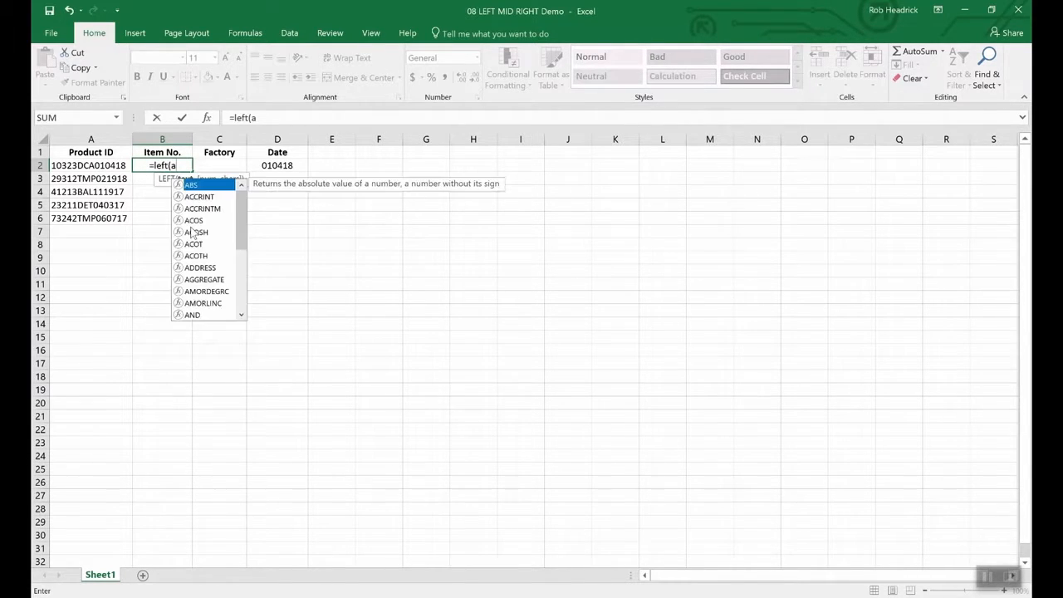
type("2,")
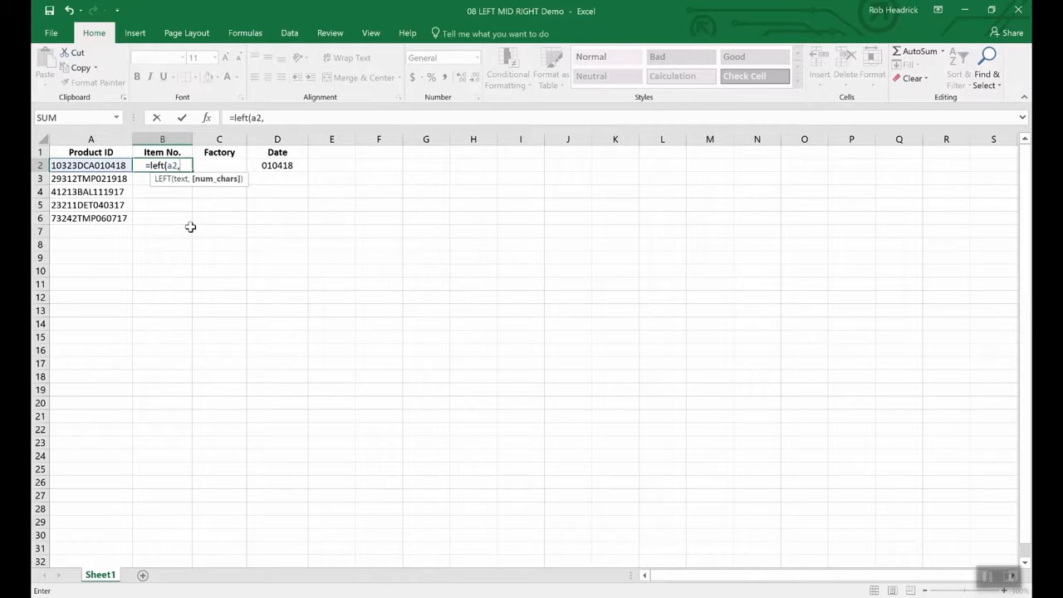
type("5")
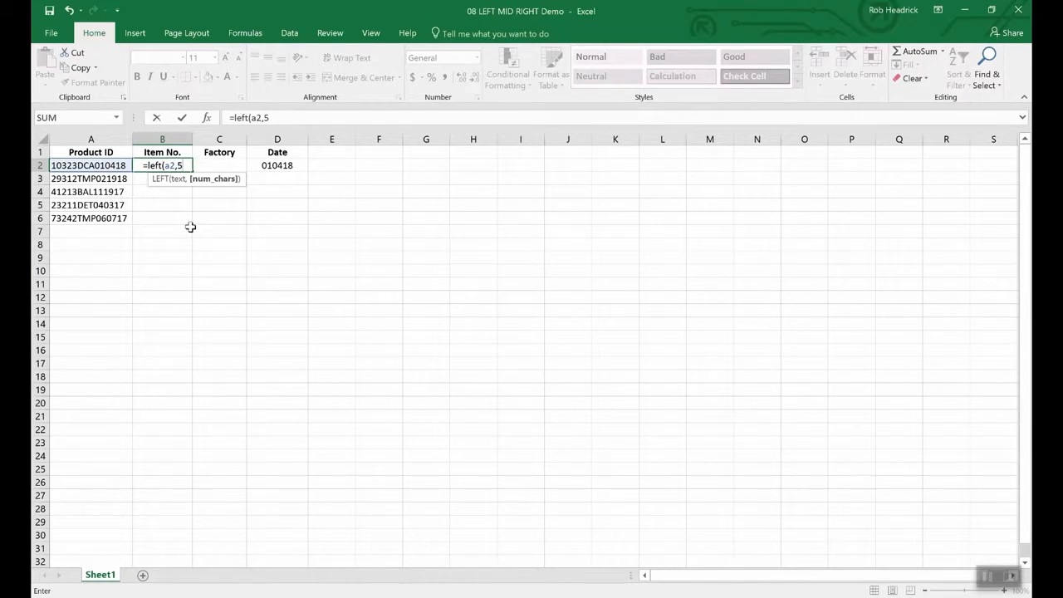
type(")")
key("Return")
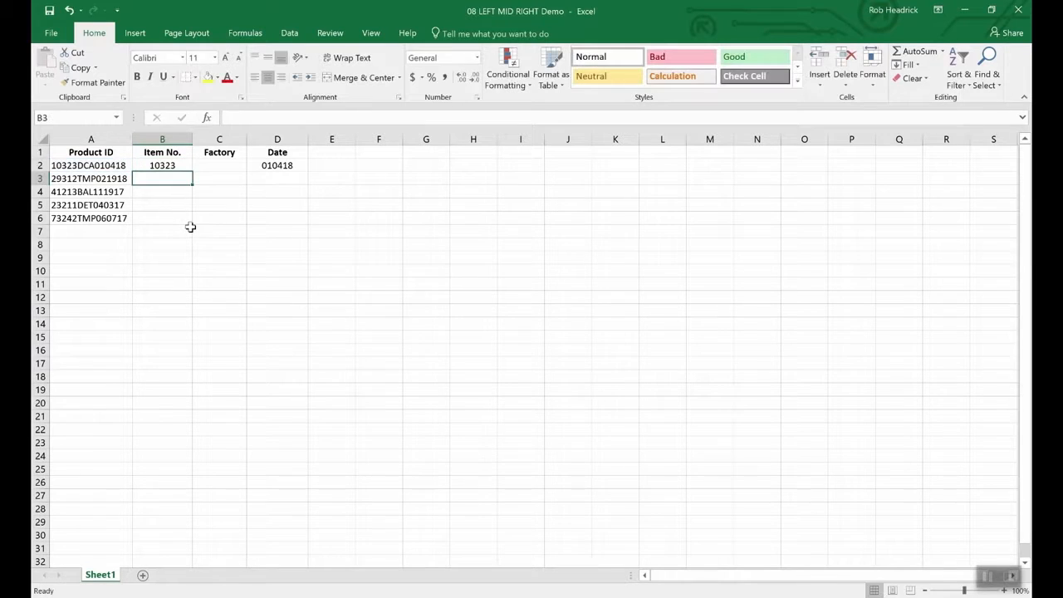
key("Up")
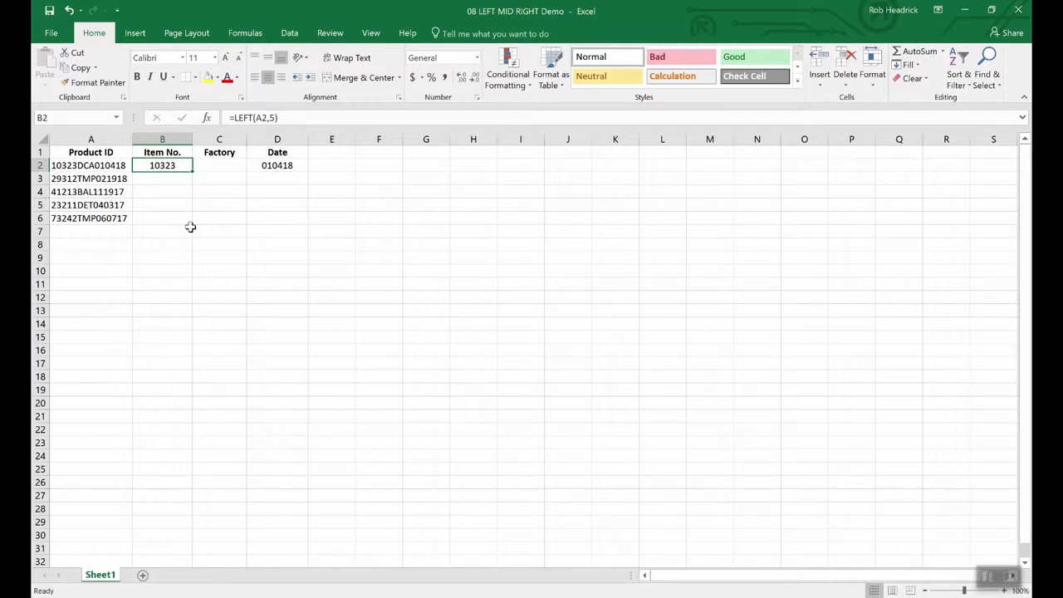
key("Right")
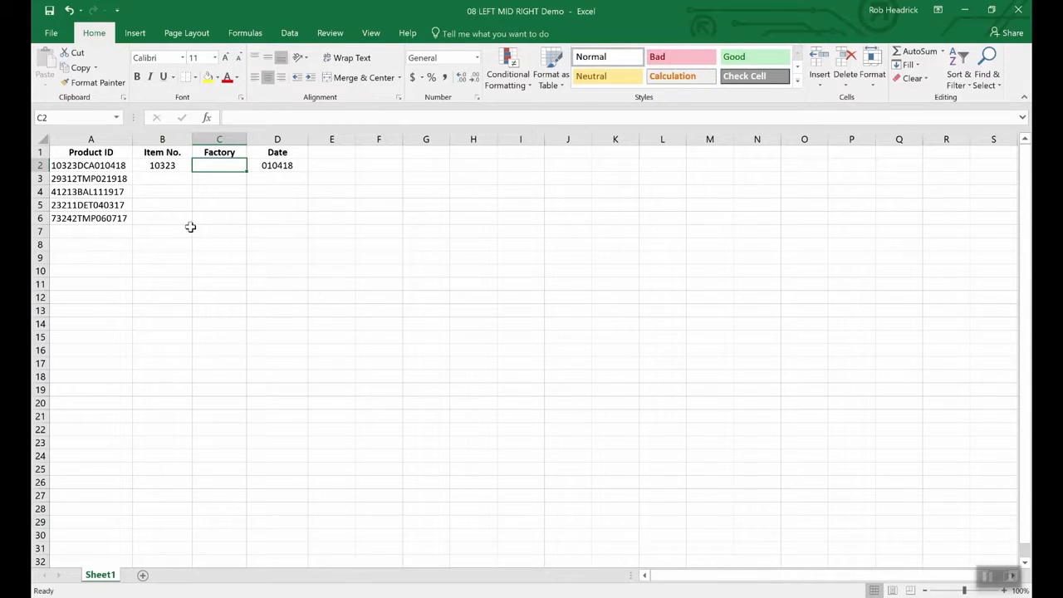
- Enter =MID(A2,6,3) in C2 to extract the factory code DCA
type("=mid(a2")
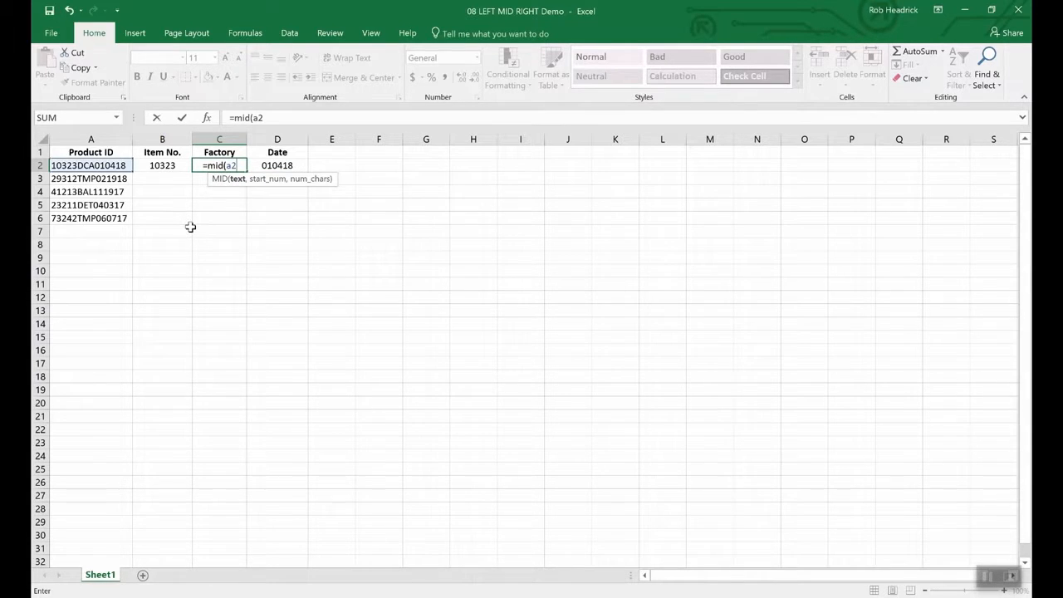
type(",")
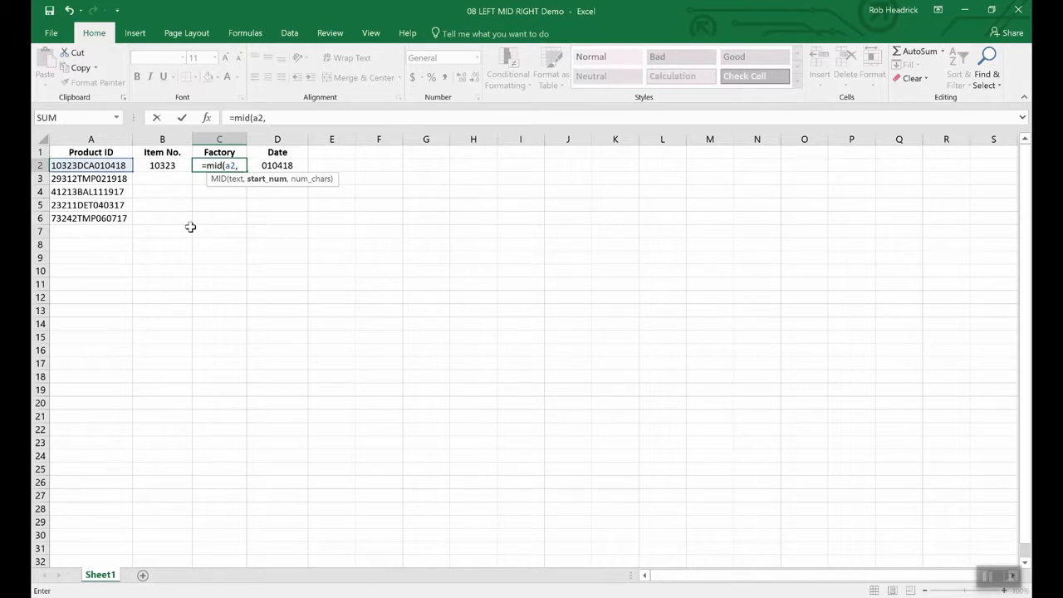
type("6")
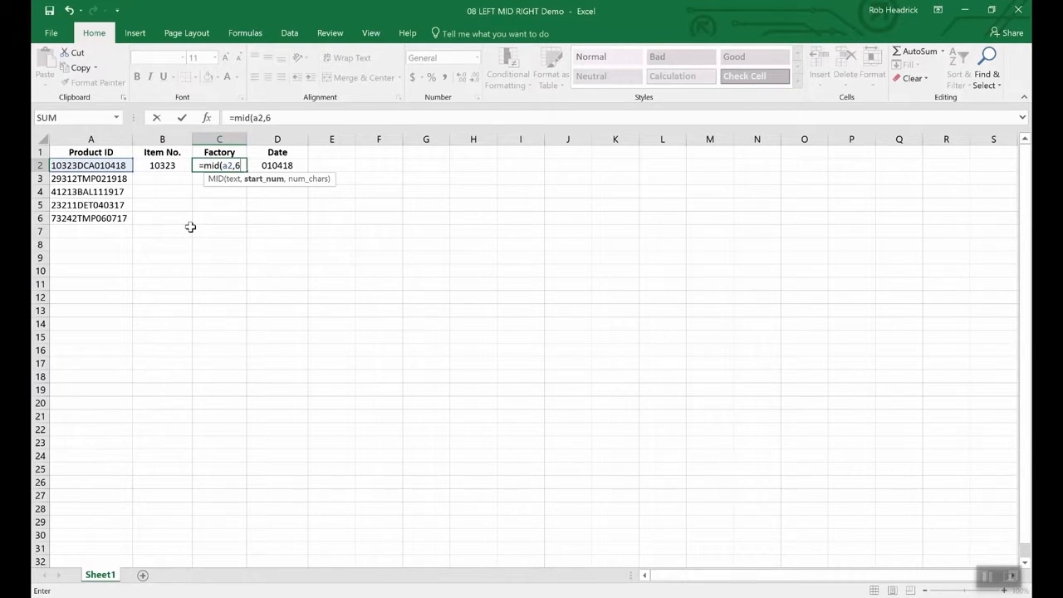
type(",")
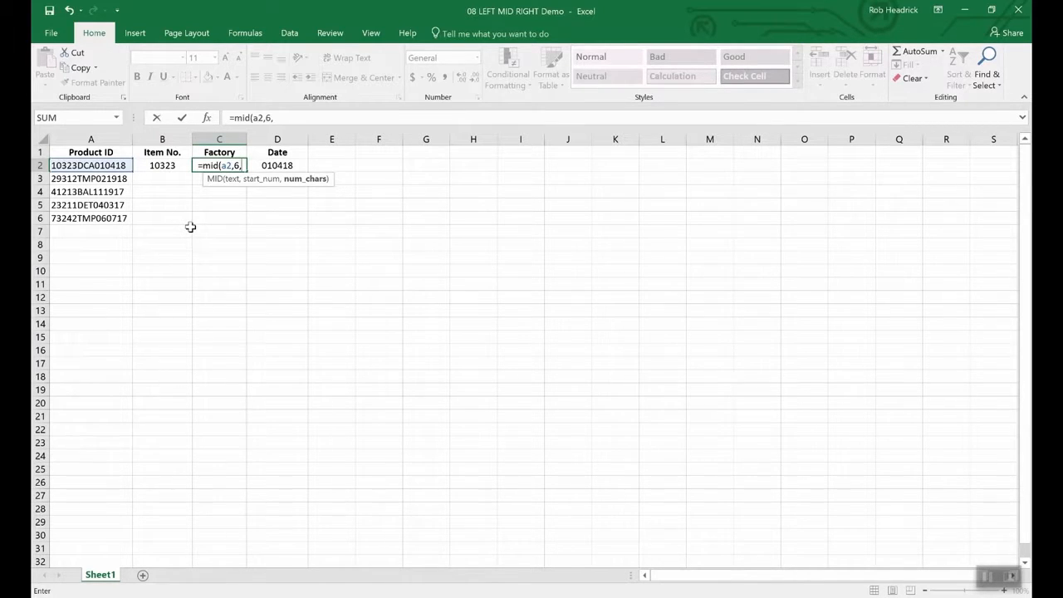
type("3")
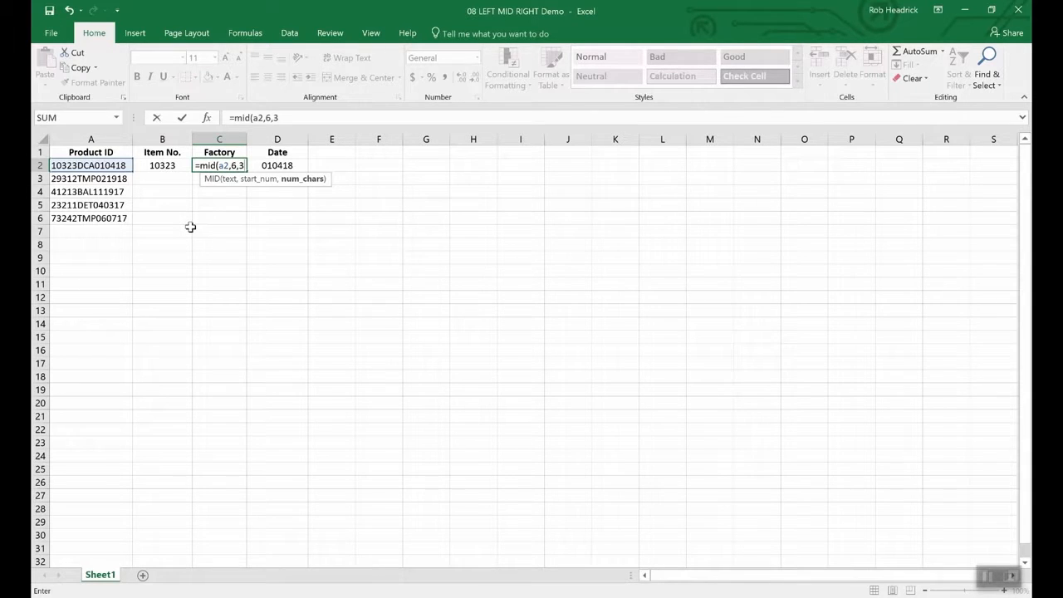
key("Return")
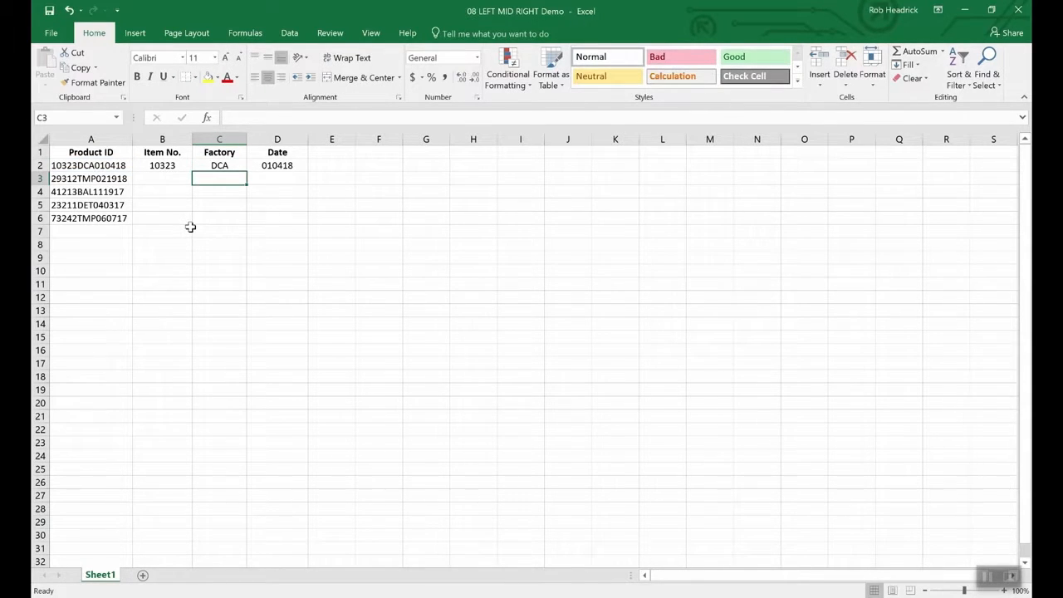
left_click(220, 171)
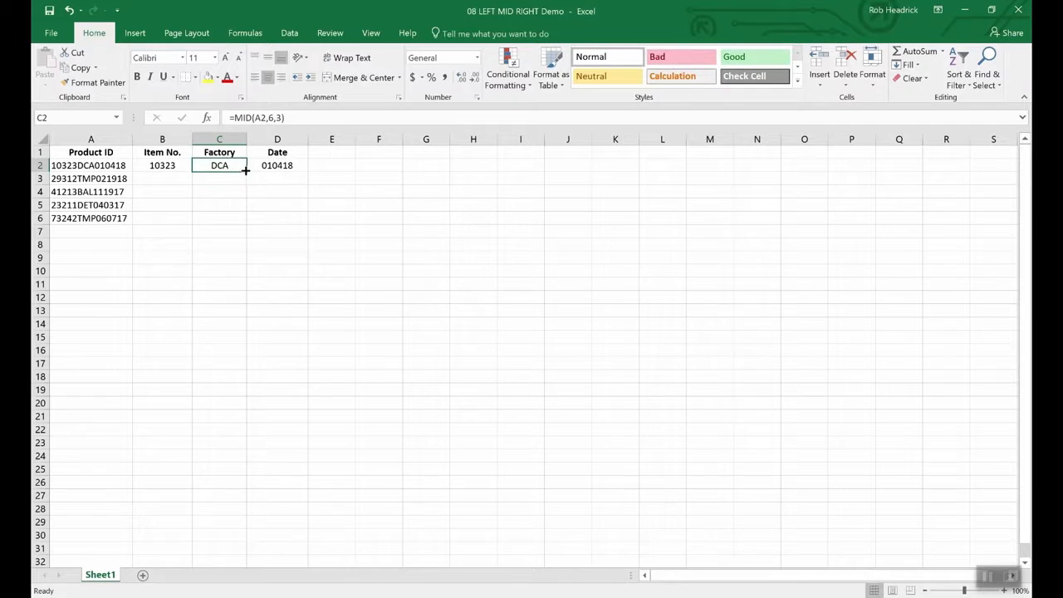
- Fill the C2 MID formula down to C6, yielding TMP, BAL, DET and TMP
left_click_drag(246, 172, 242, 224)
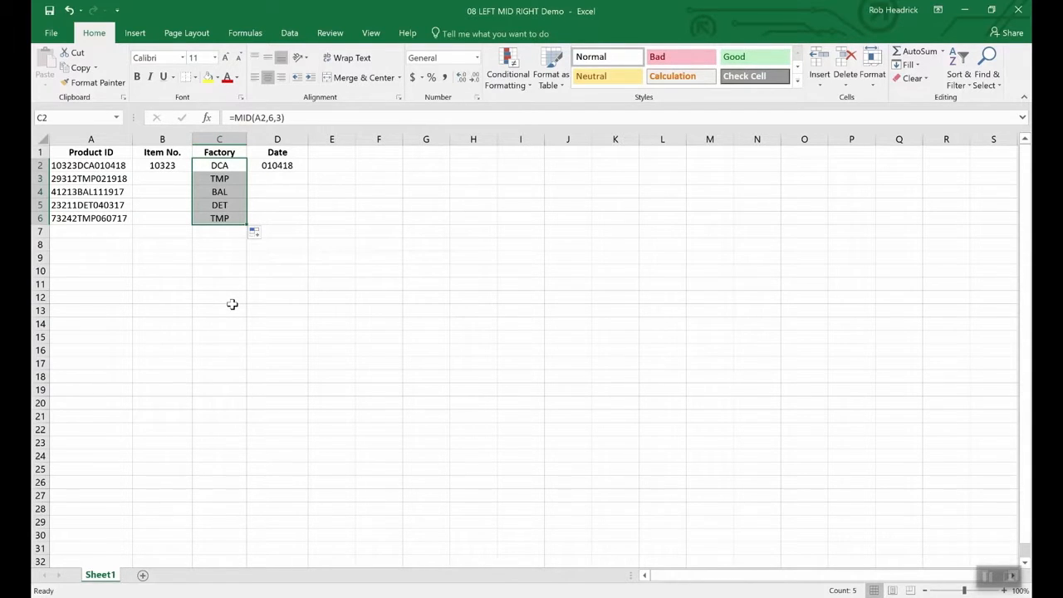
key("Left")
key("Left")
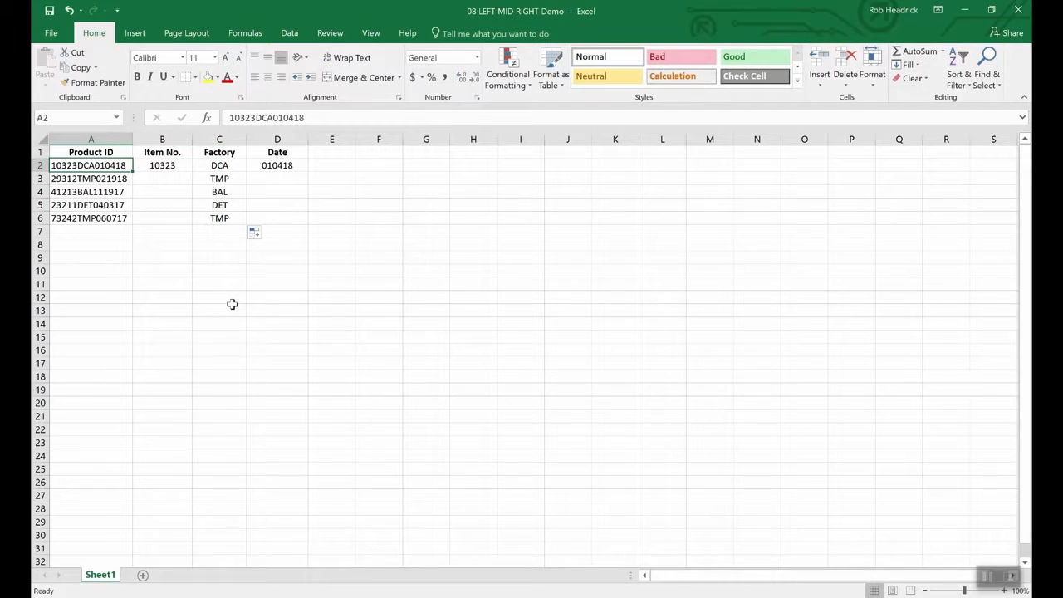
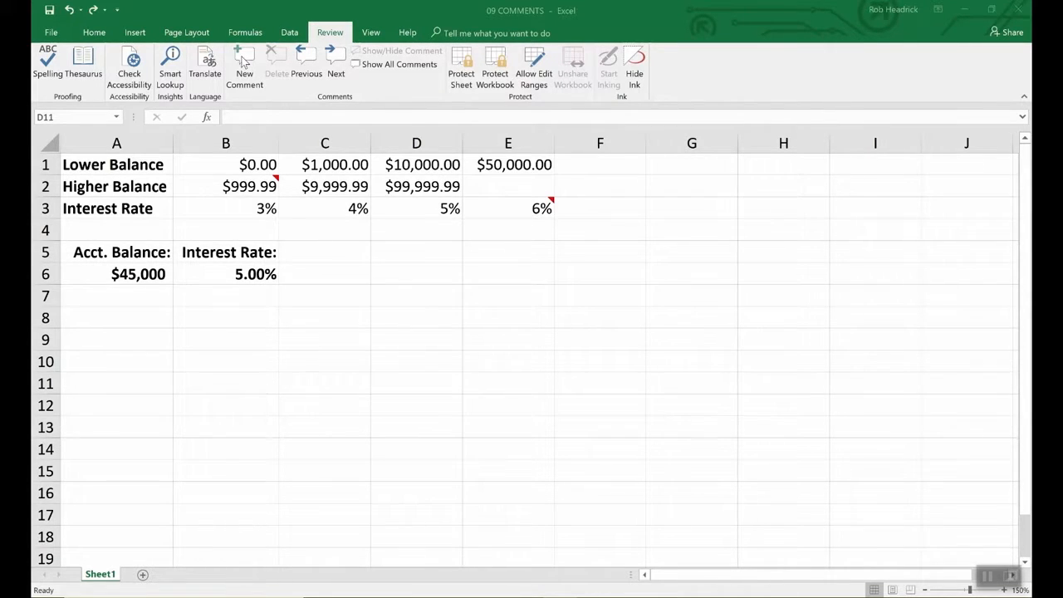
- Add the comment 'Remember to double check rates above.' to interest rate cell B6
left_click(259, 275)
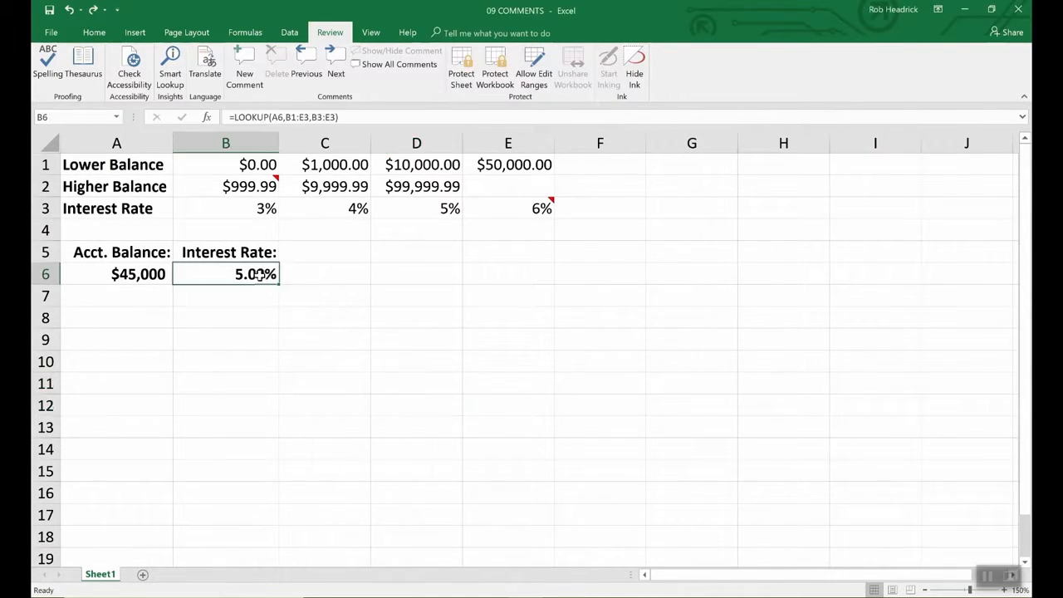
left_click(242, 64)
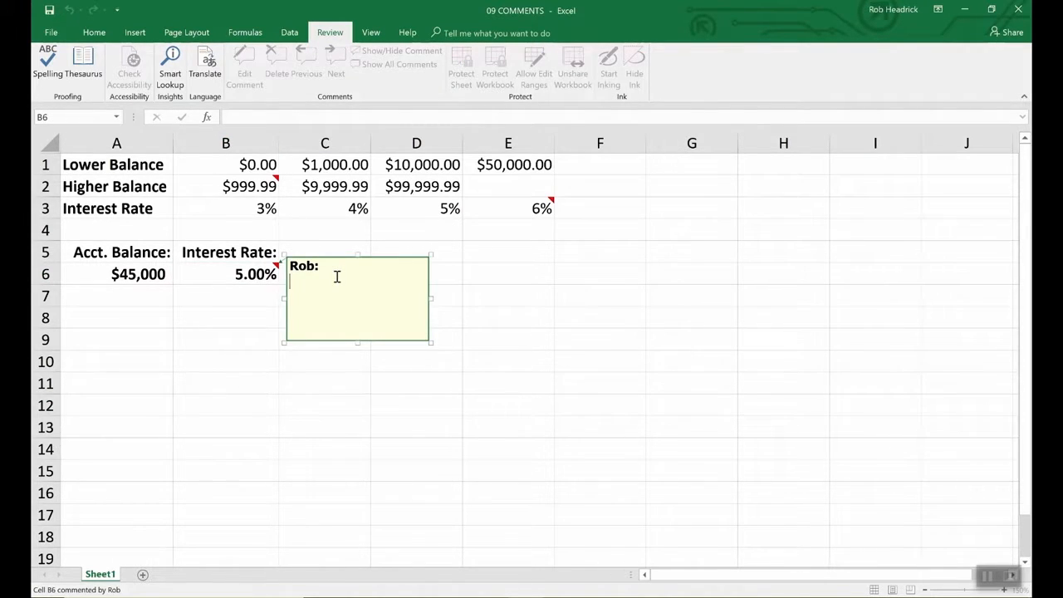
type("Remember to d")
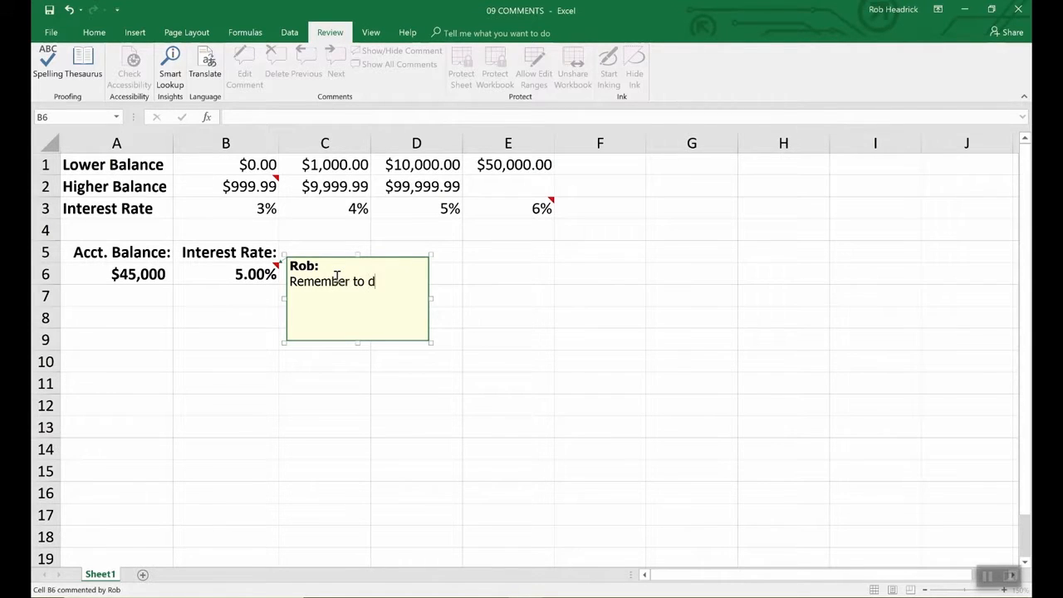
type("ouble check rates above.")
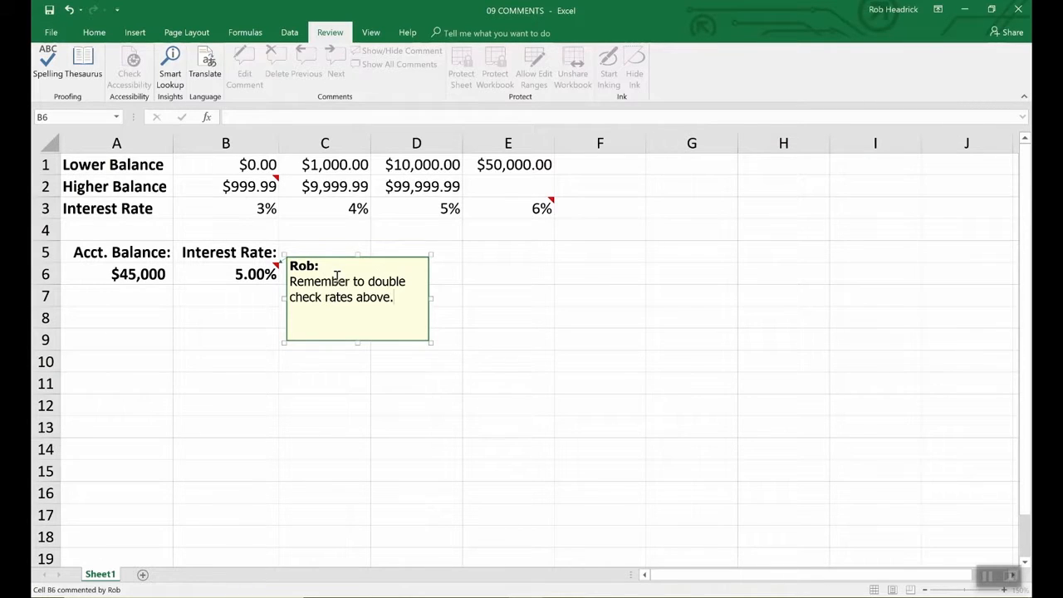
left_click(472, 274)
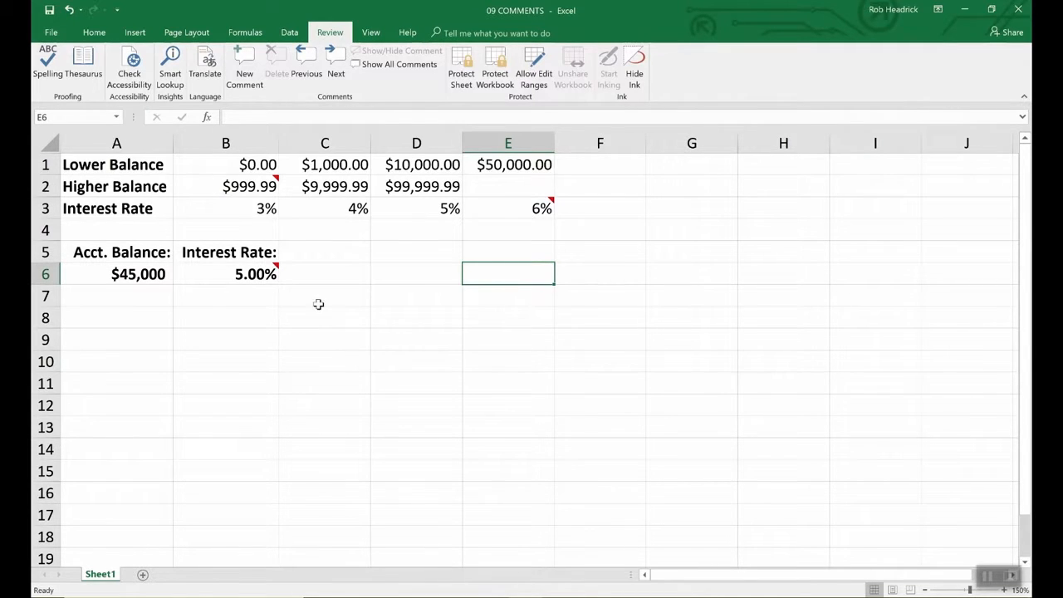
mouse_move(274, 276)
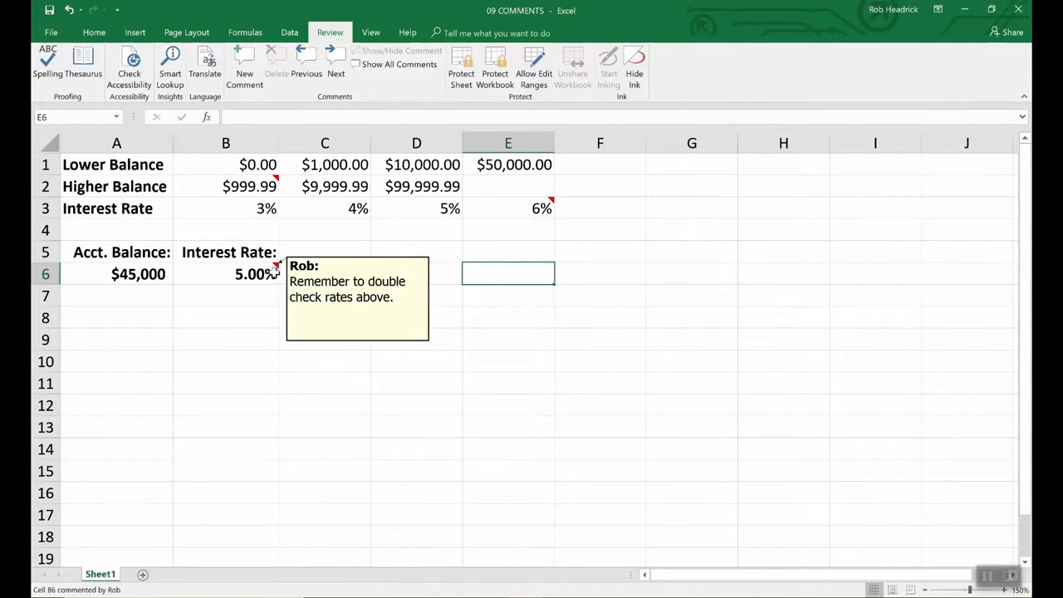
mouse_move(277, 177)
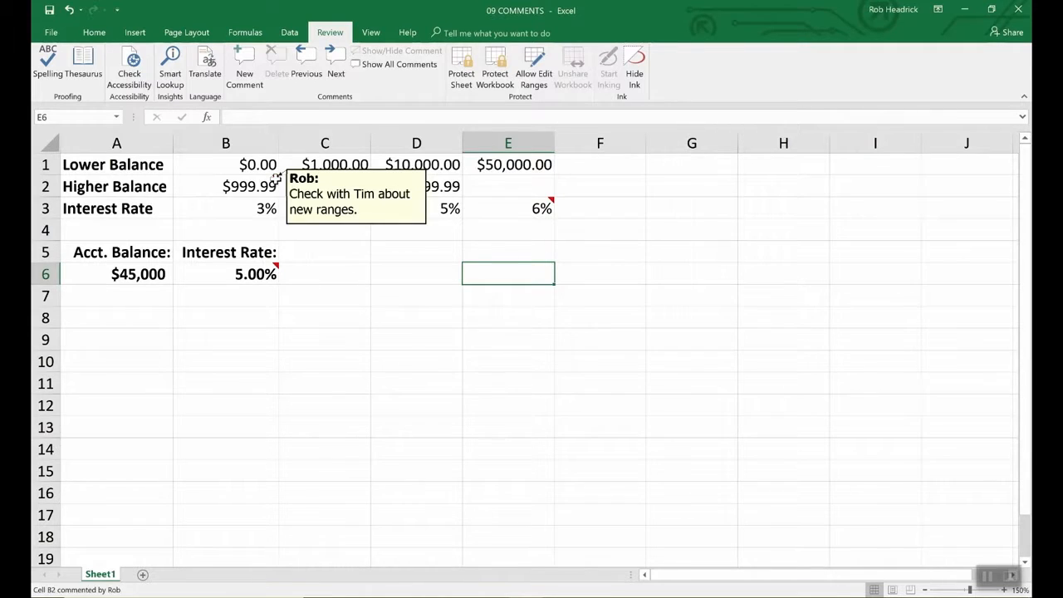
mouse_move(544, 207)
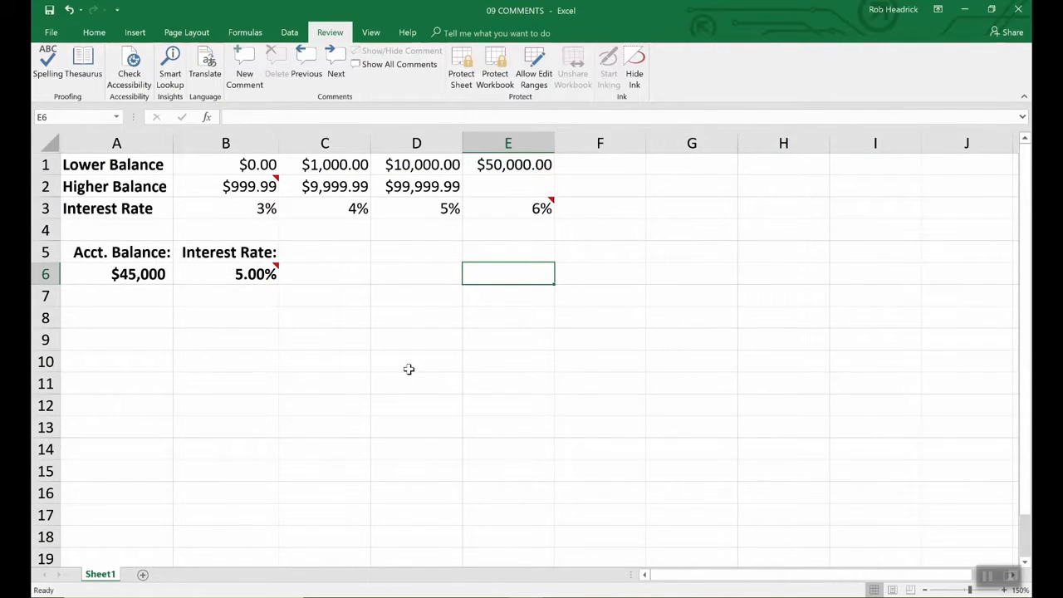
left_click(269, 274)
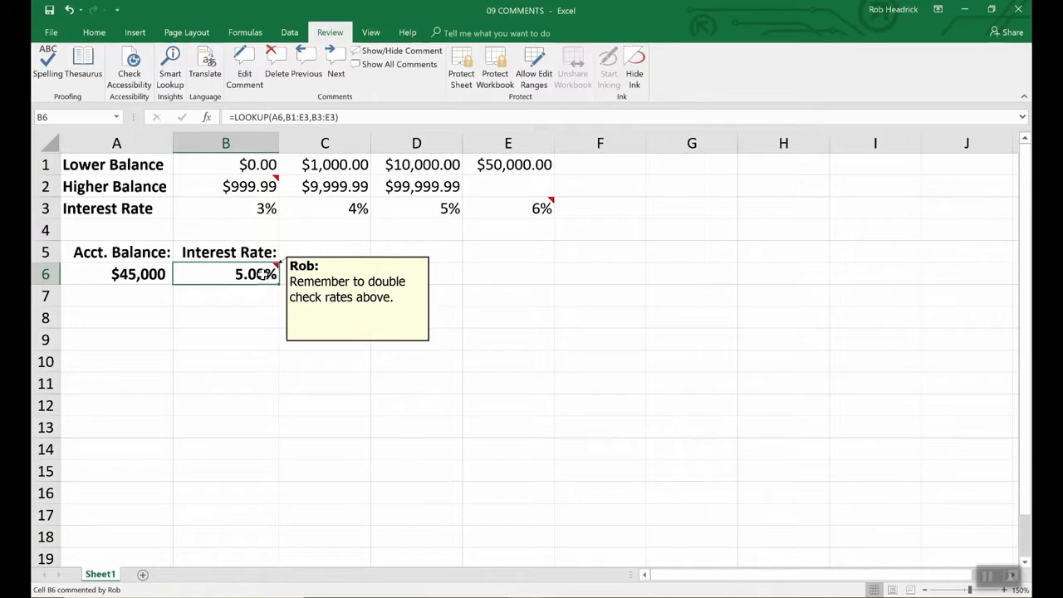
left_click(320, 289)
left_click(263, 273)
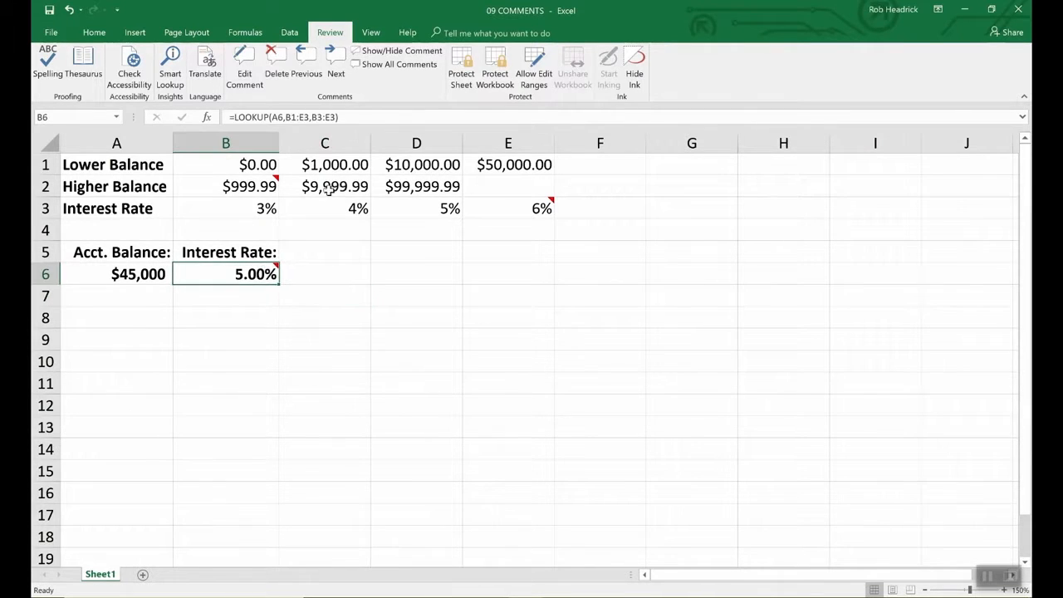
left_click(50, 33)
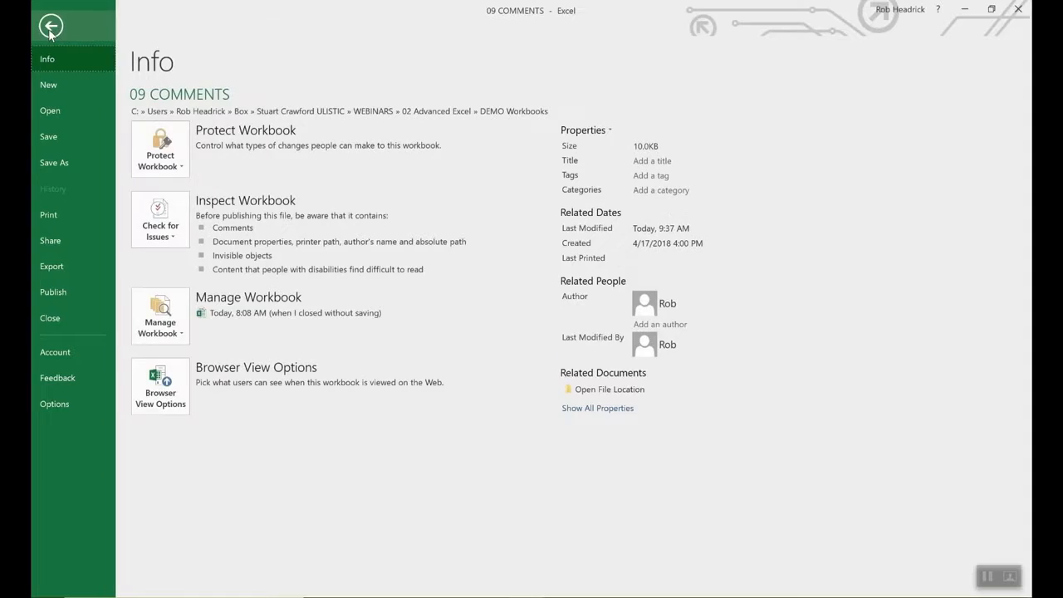
left_click(55, 404)
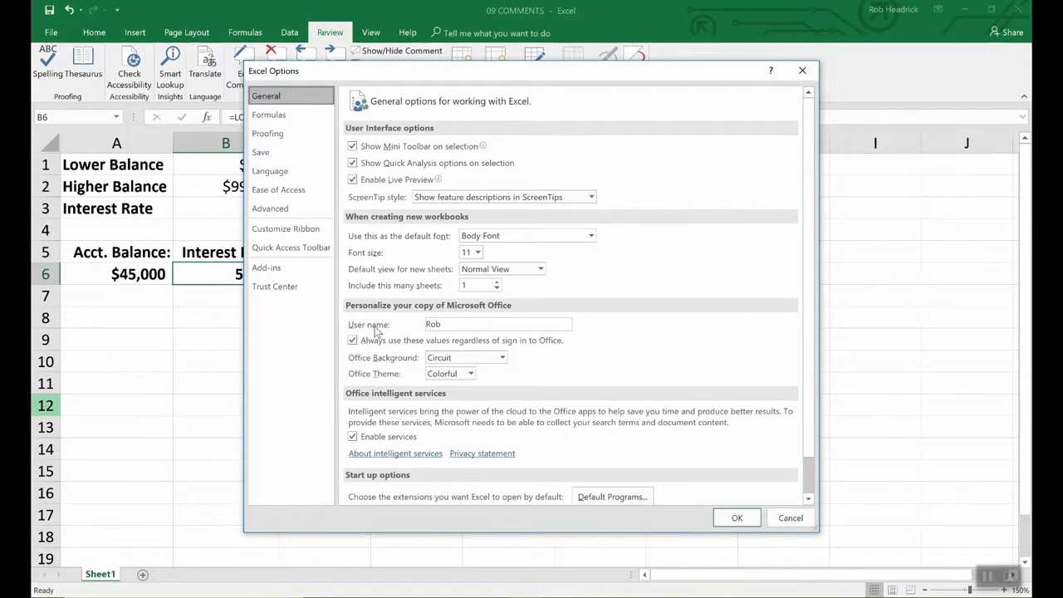
left_click(452, 325)
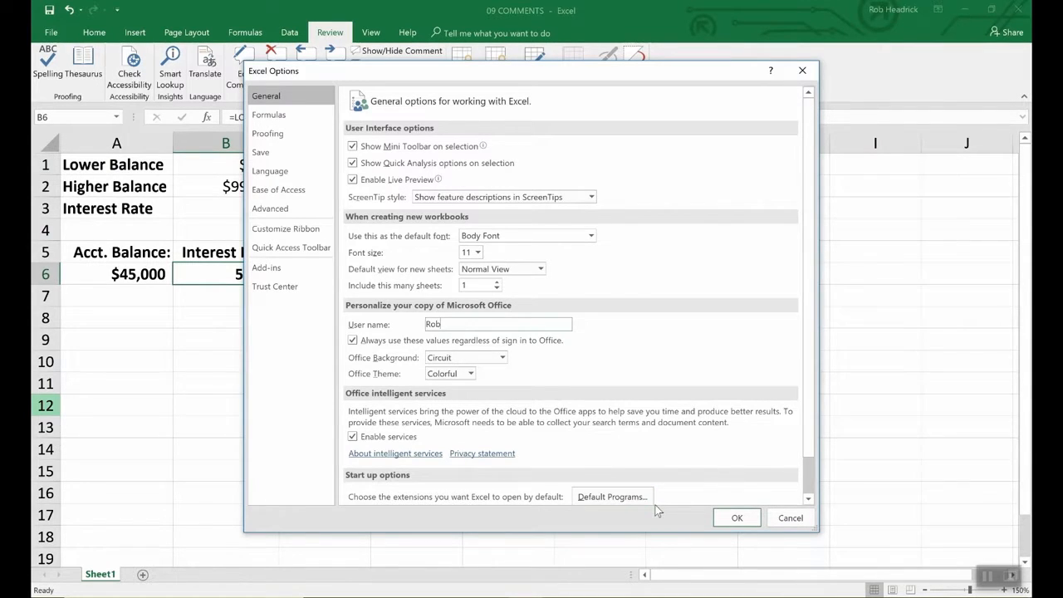
left_click(730, 518)
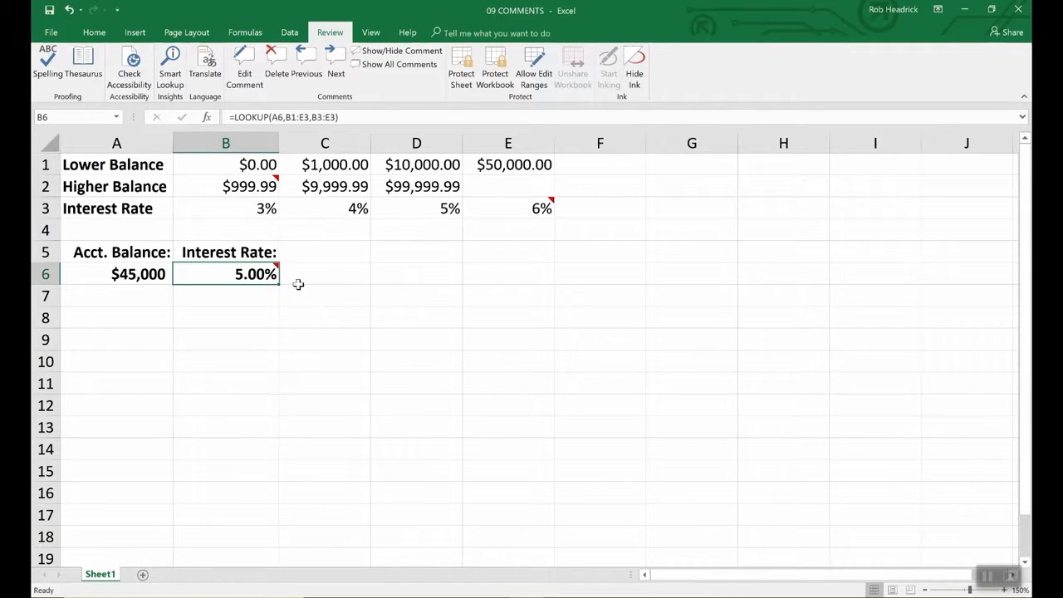
- Keep the B6 comment shown beside its cell, leaving its formatting unchanged (Tahoma 9)
left_click(401, 50)
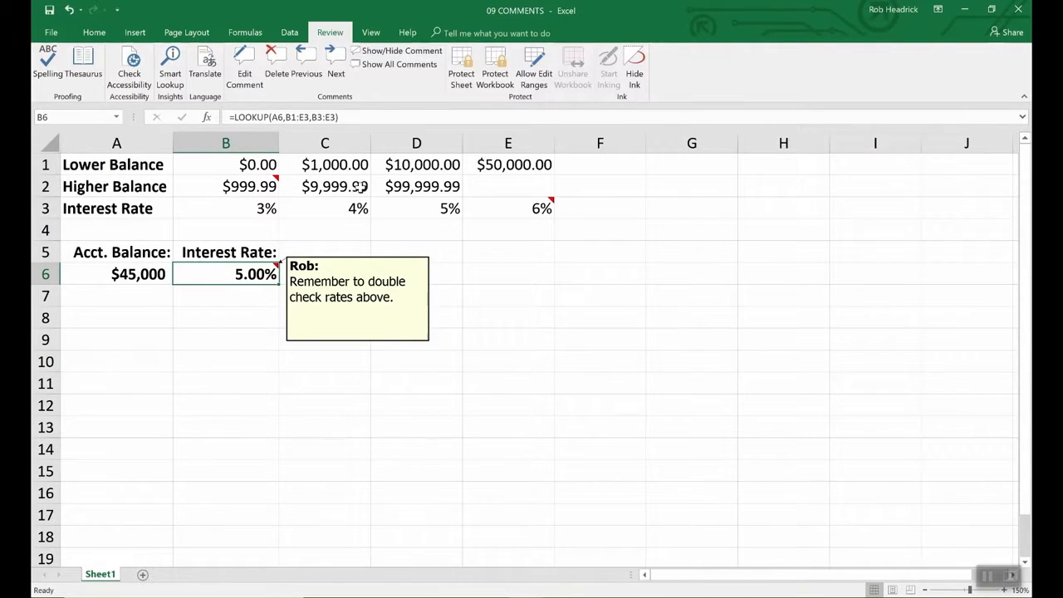
left_click(358, 297)
right_click(359, 297)
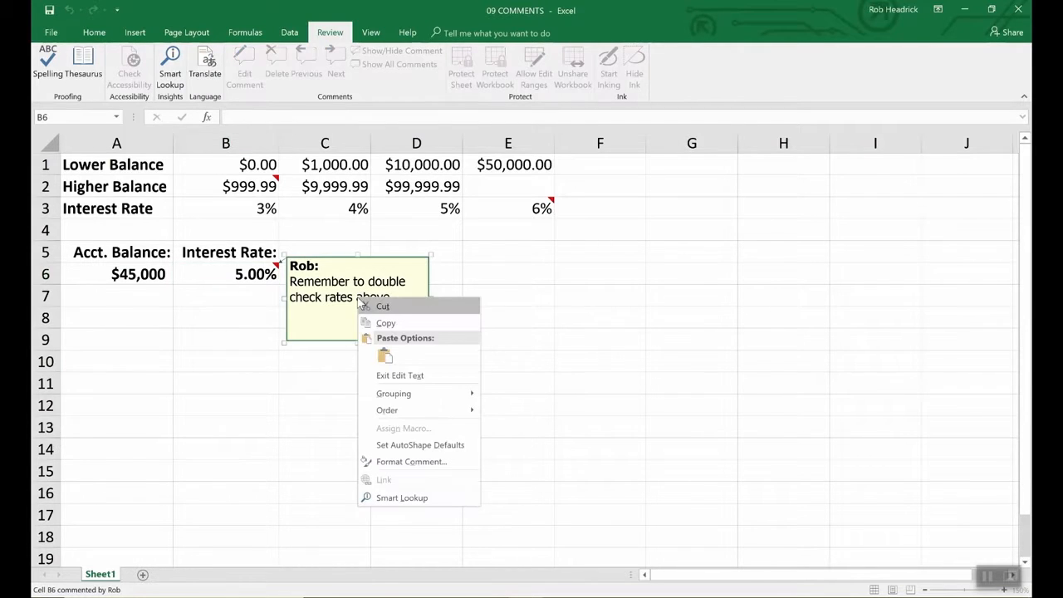
left_click(395, 465)
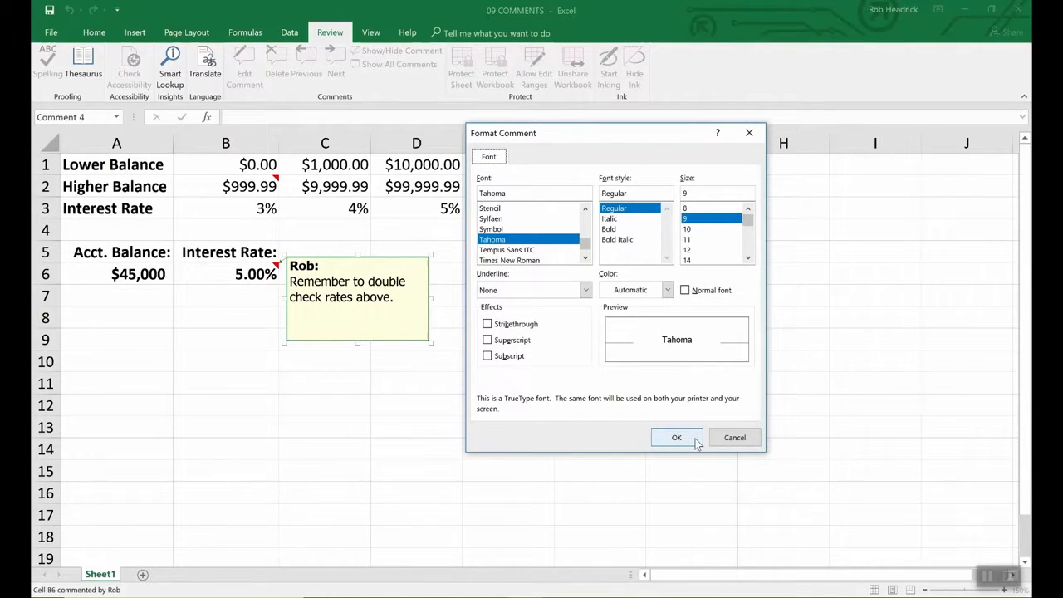
left_click(732, 440)
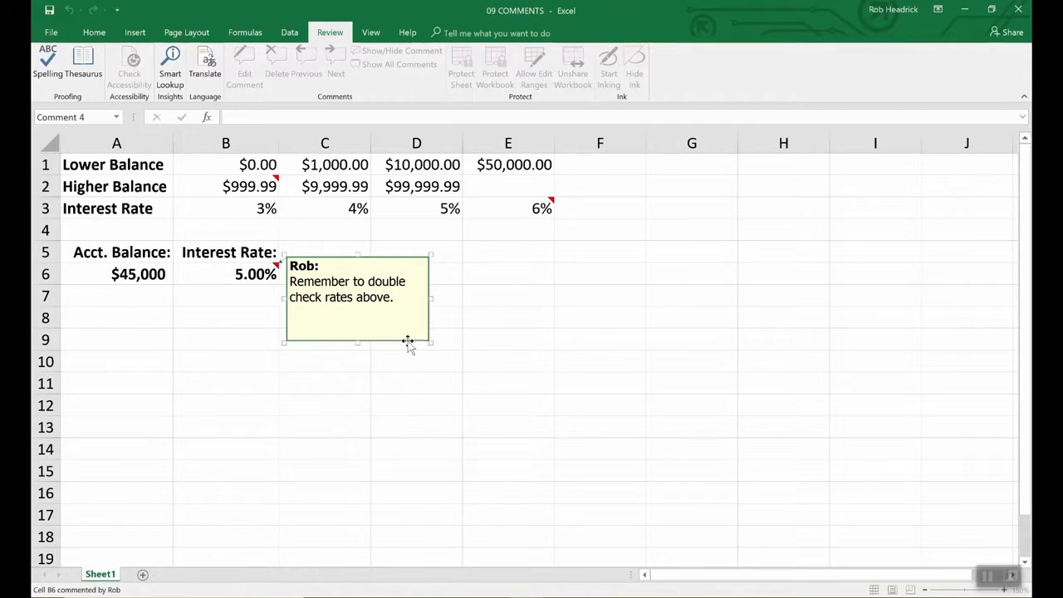
- Set the B6 comment's fill colour to light turquoise in Format Comment's Colors and Lines
right_click(407, 342)
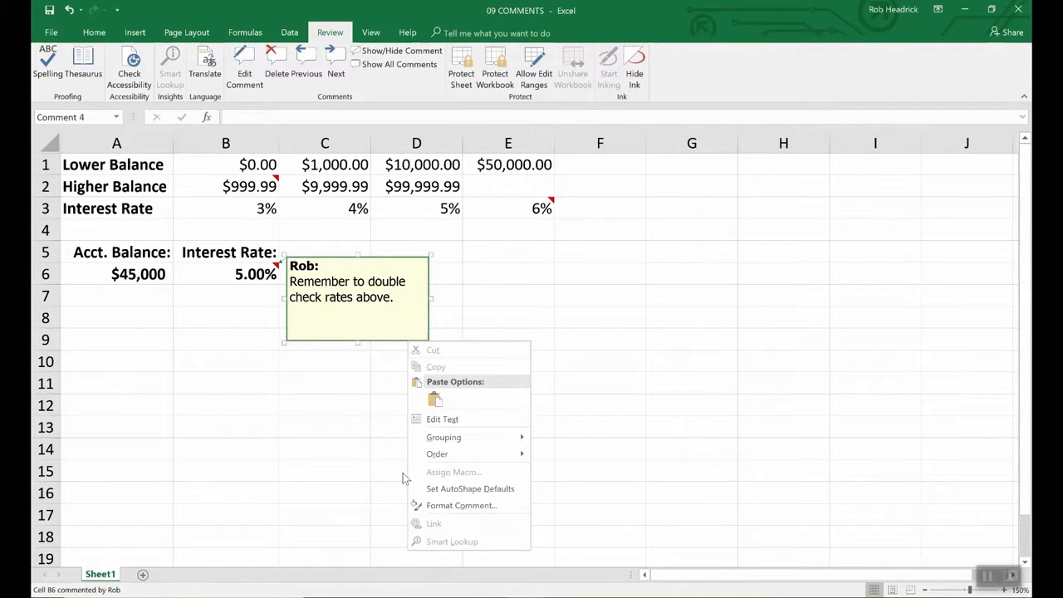
left_click(443, 505)
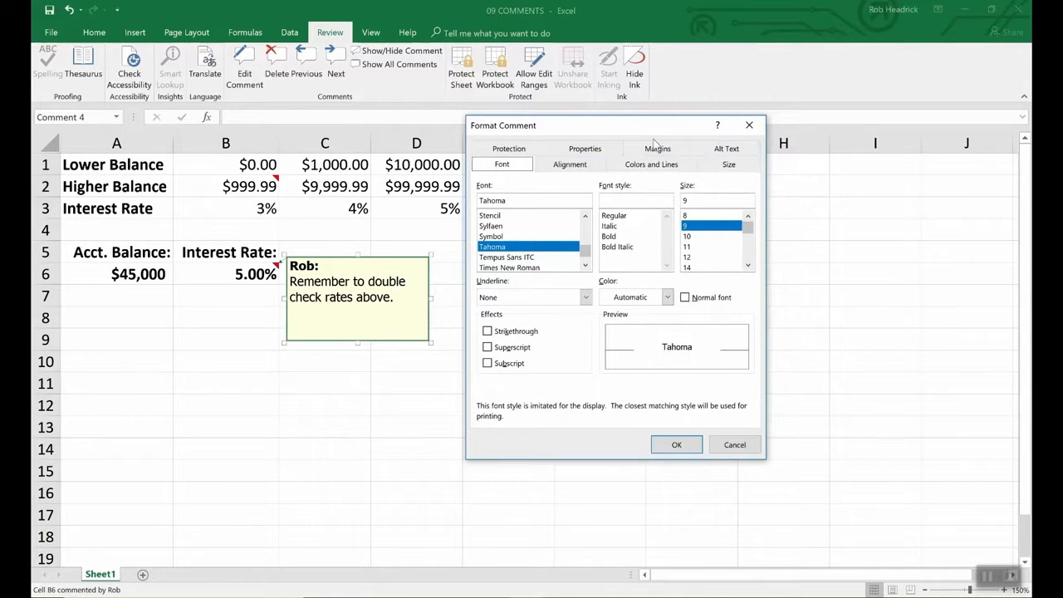
left_click(652, 166)
left_click(627, 204)
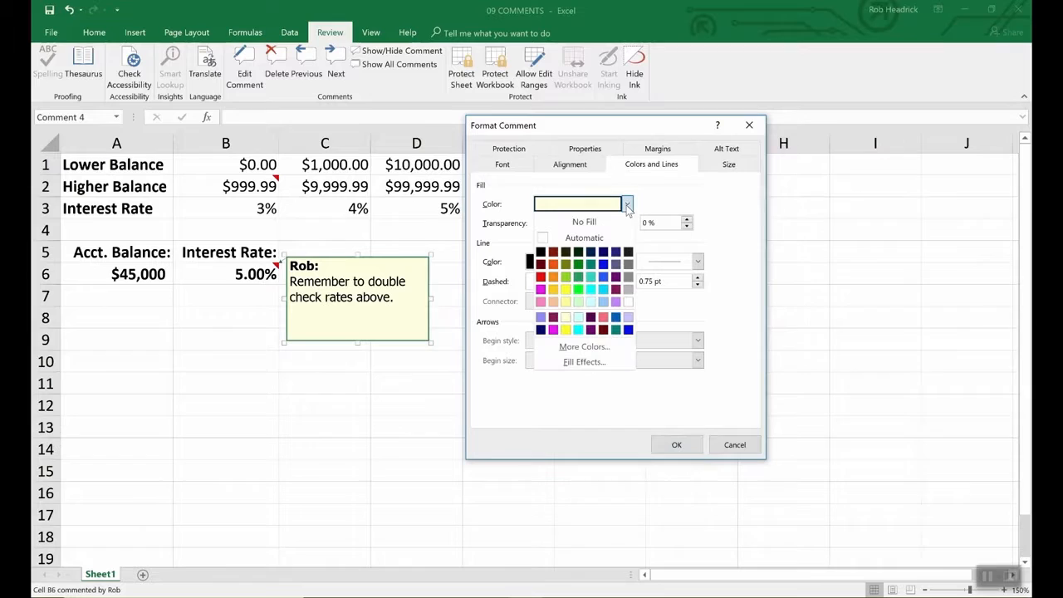
left_click(590, 302)
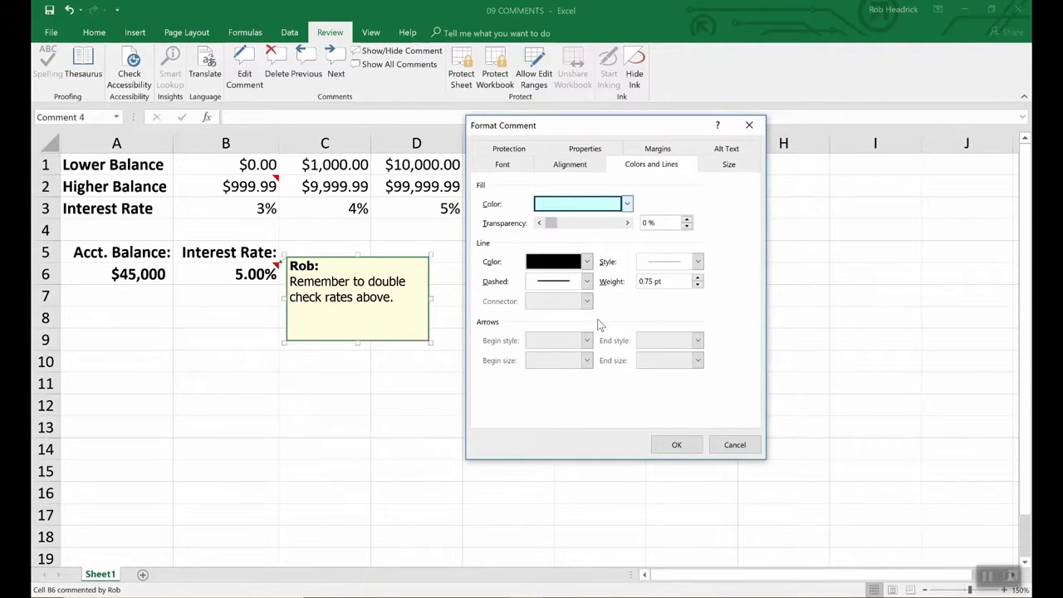
left_click(688, 444)
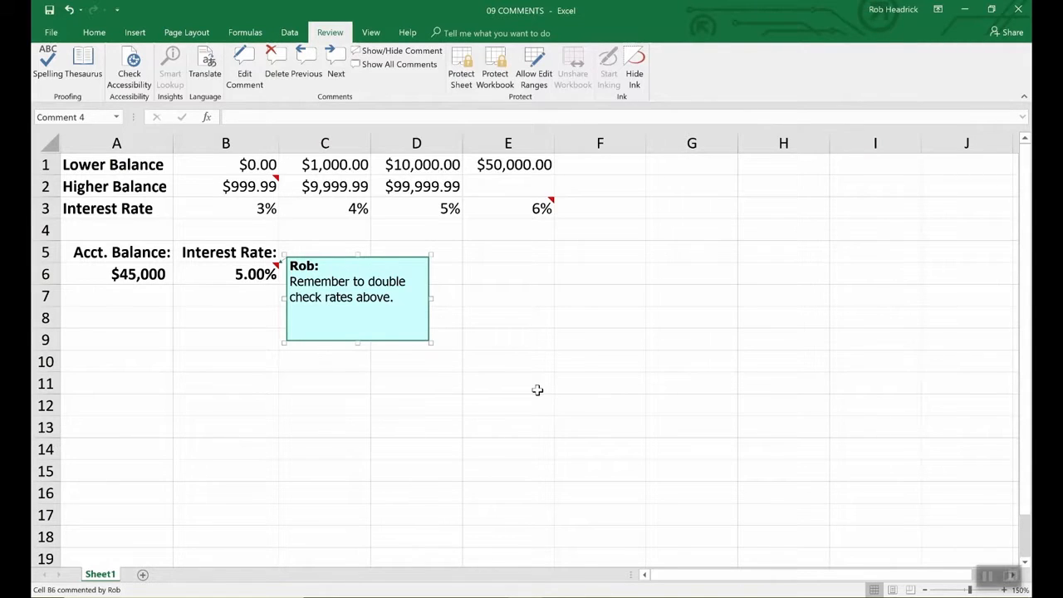
- Check the B2 and E3 comments, then show all three comments at once
left_click(537, 389)
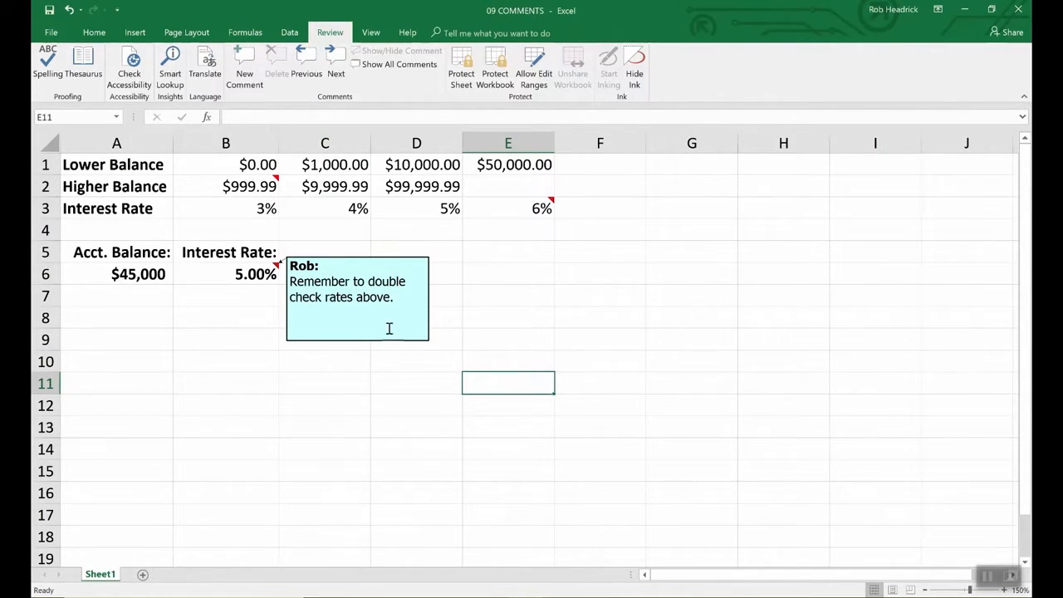
left_click(271, 181)
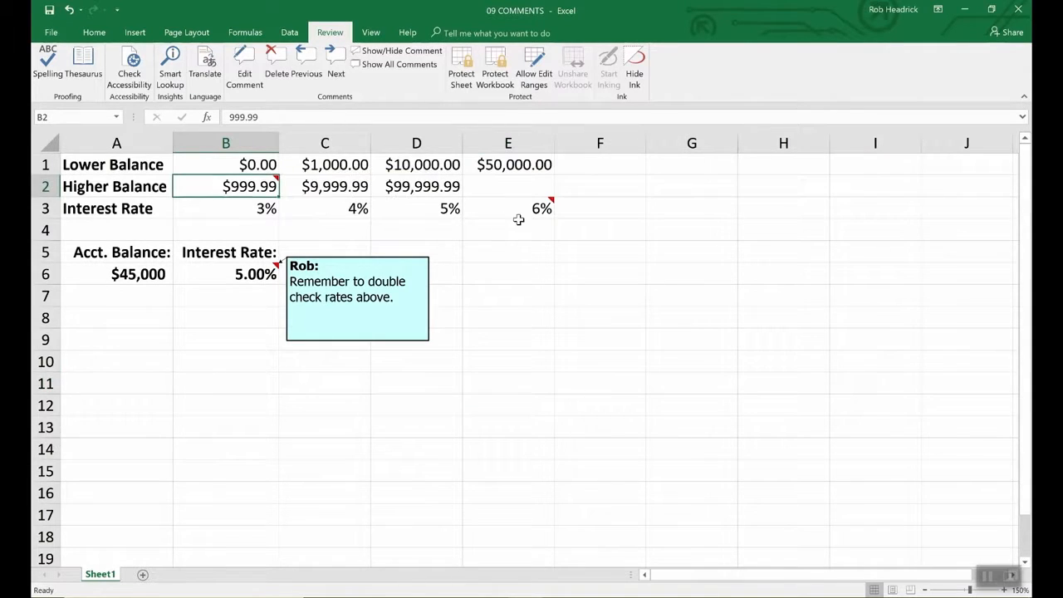
left_click(544, 209)
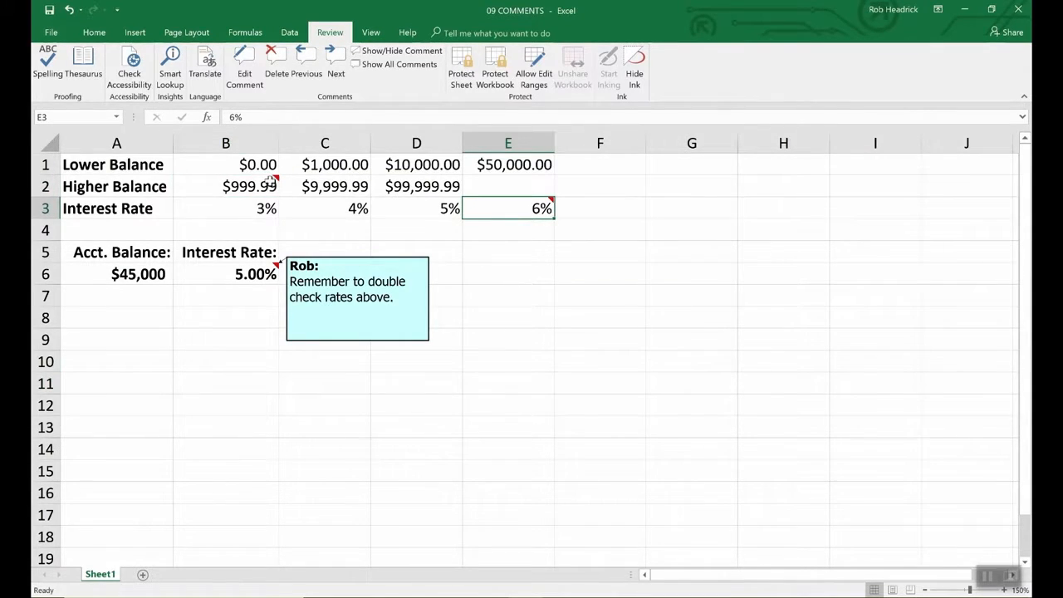
mouse_move(507, 213)
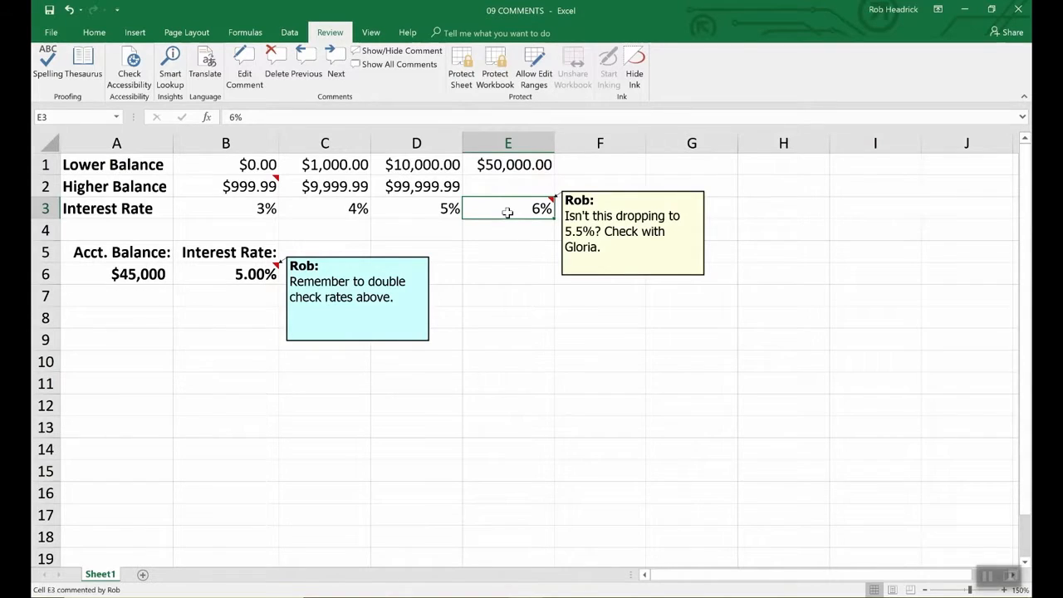
left_click(249, 185)
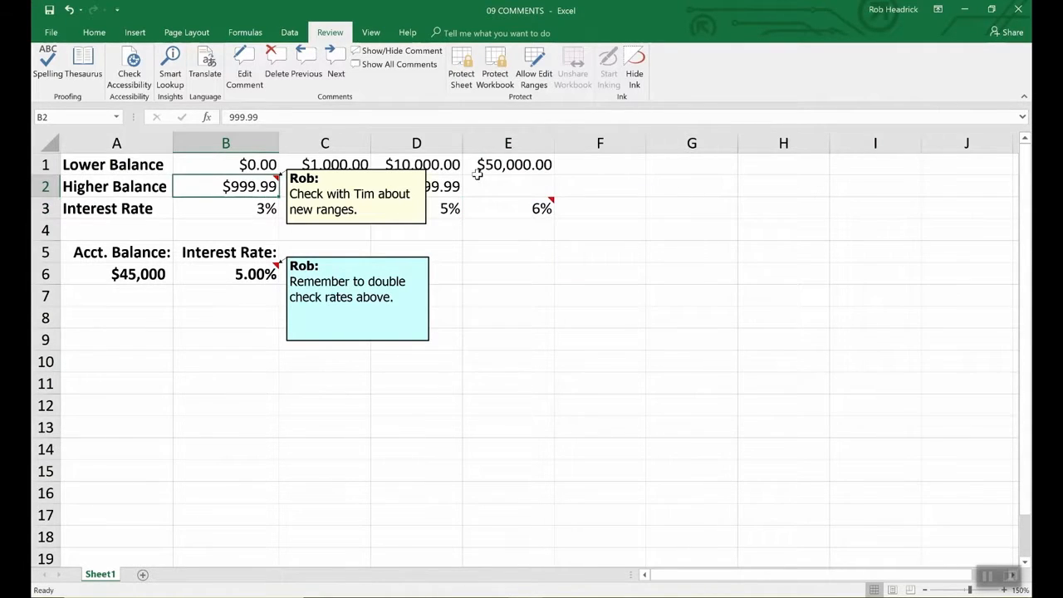
left_click(407, 65)
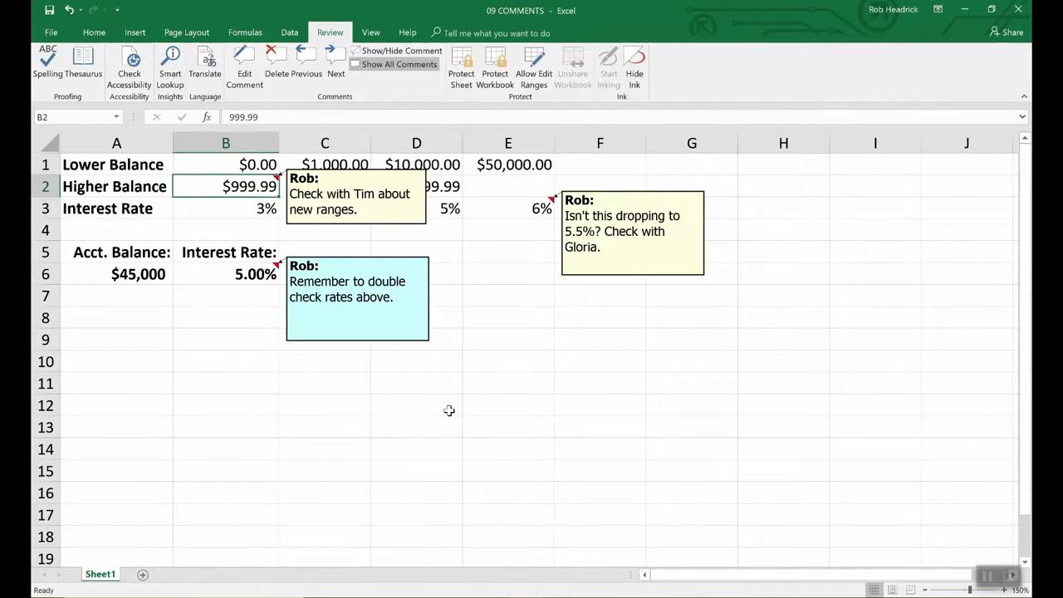
- Delete the B6 and B2 'new ranges' comments and shrink the E3 comment box
left_click(247, 275)
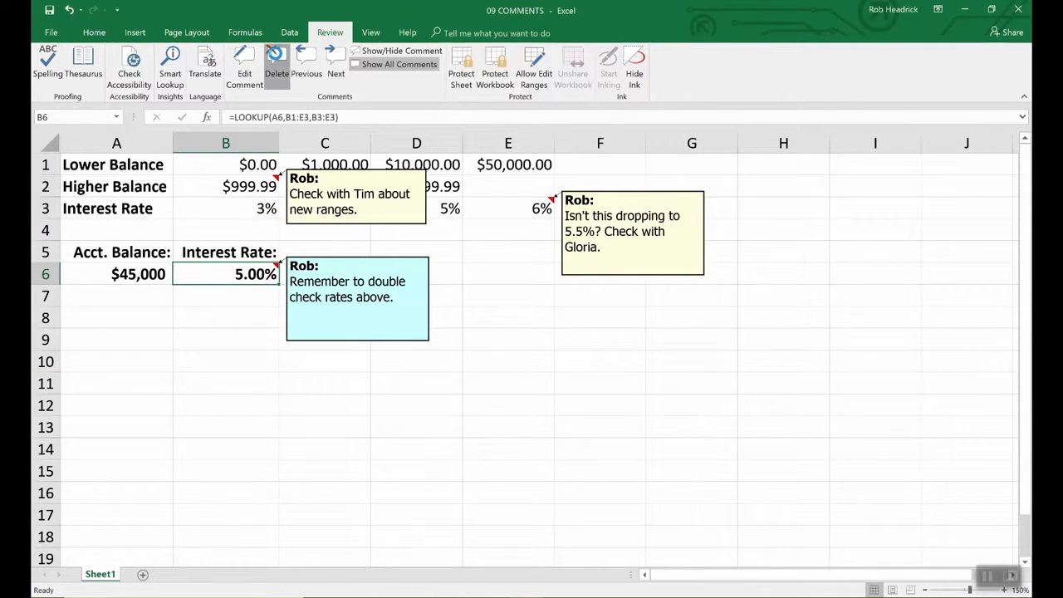
left_click(274, 58)
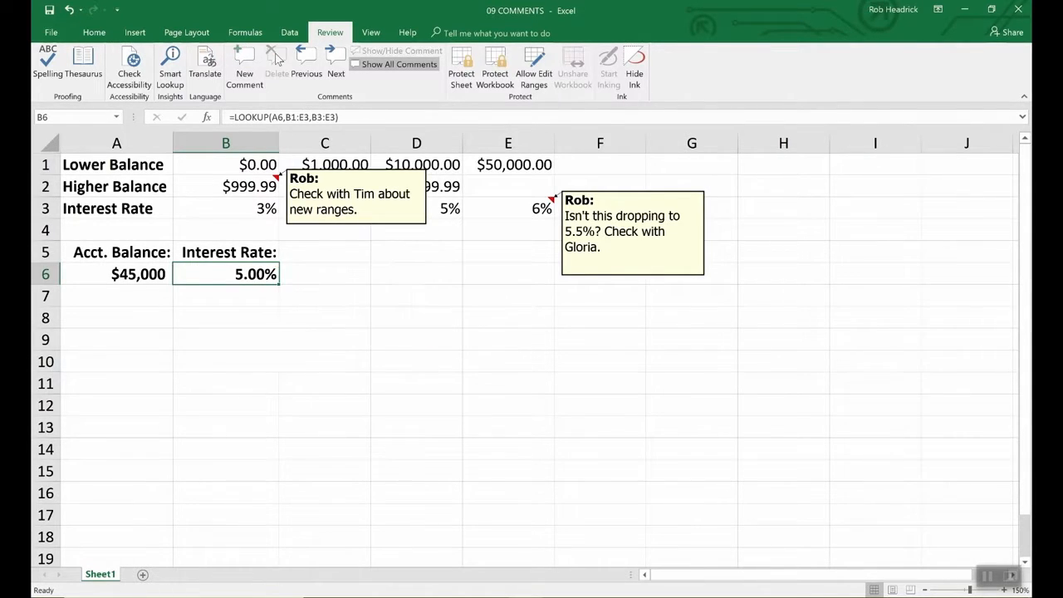
left_click(388, 225)
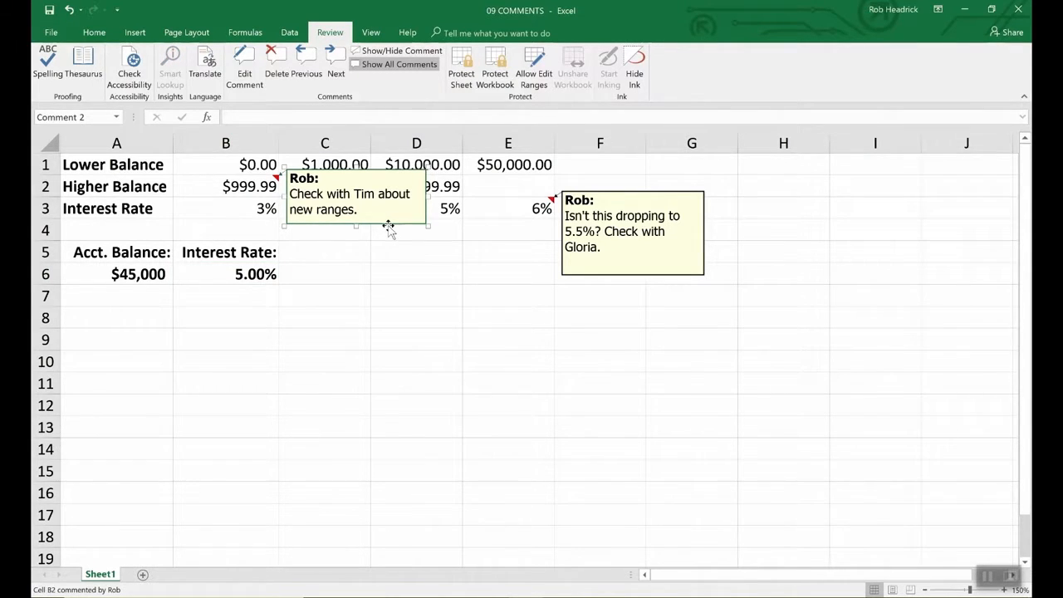
key("Delete")
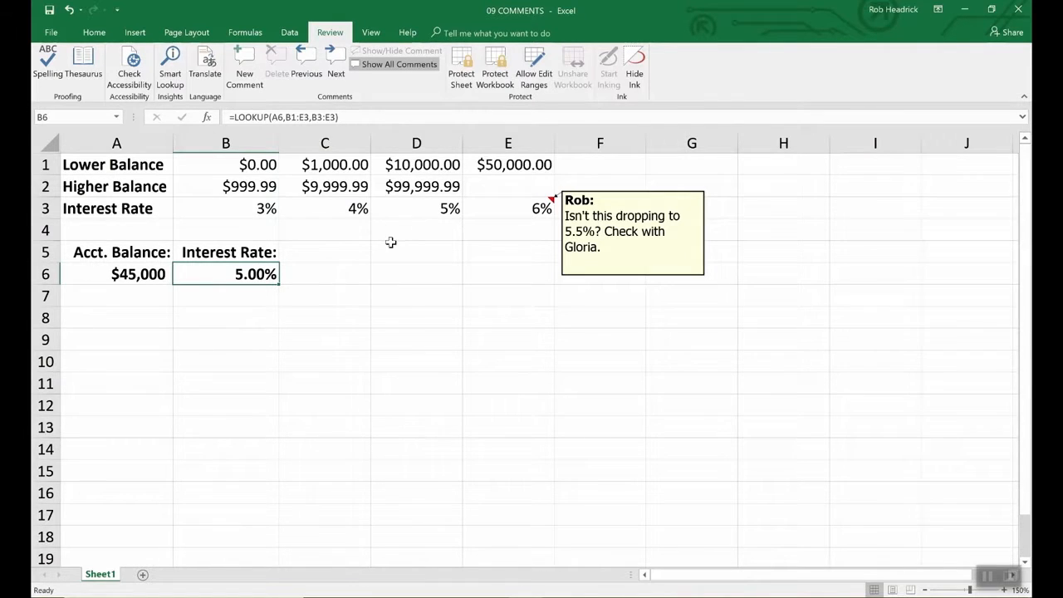
left_click(621, 276)
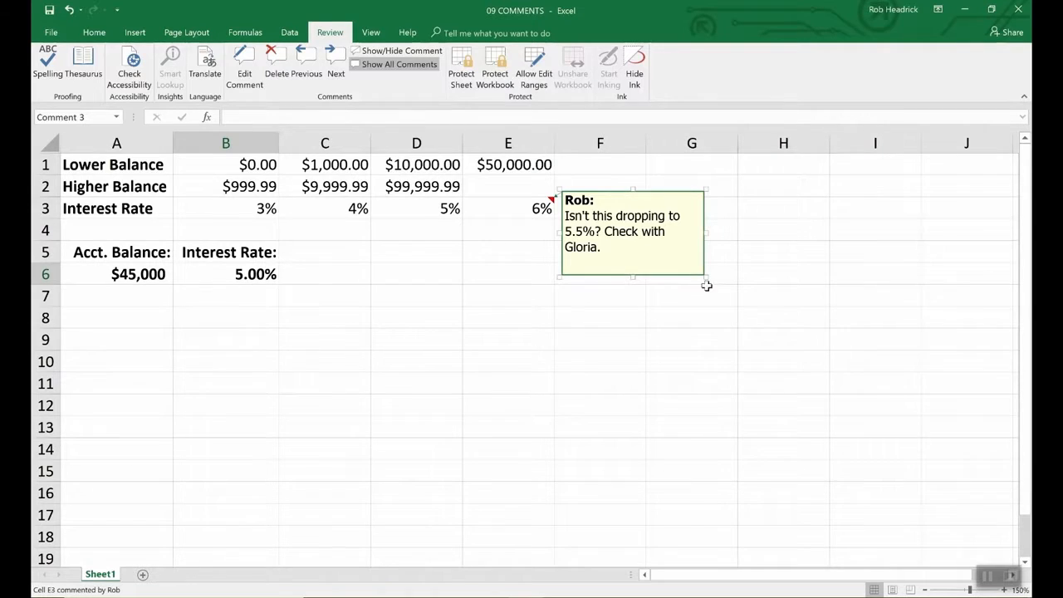
left_click_drag(705, 276, 819, 415)
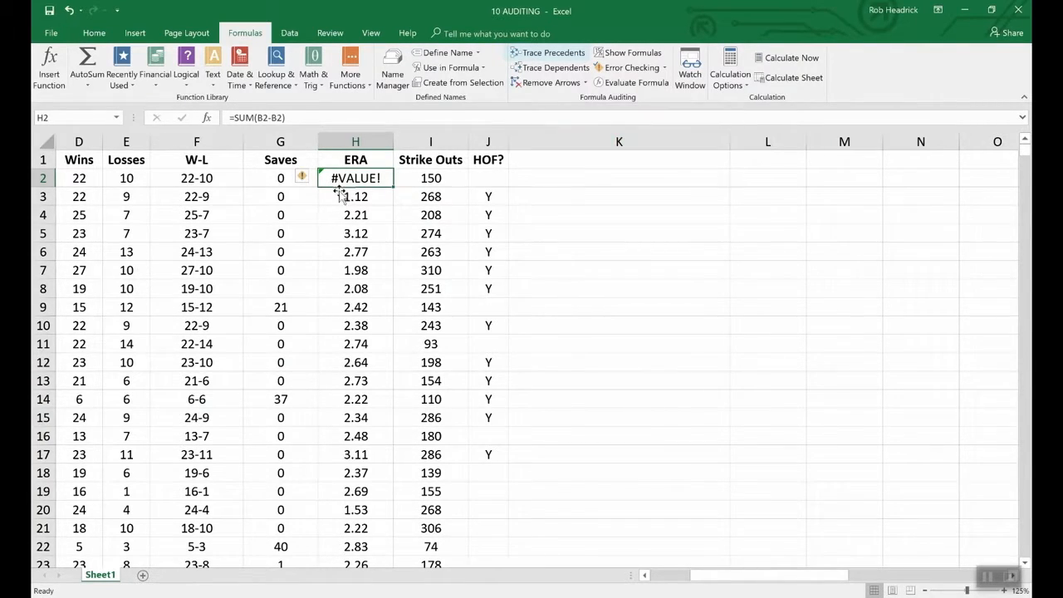
- Trace the precedent cells feeding F2 in 10 AUDITING
left_click(209, 179)
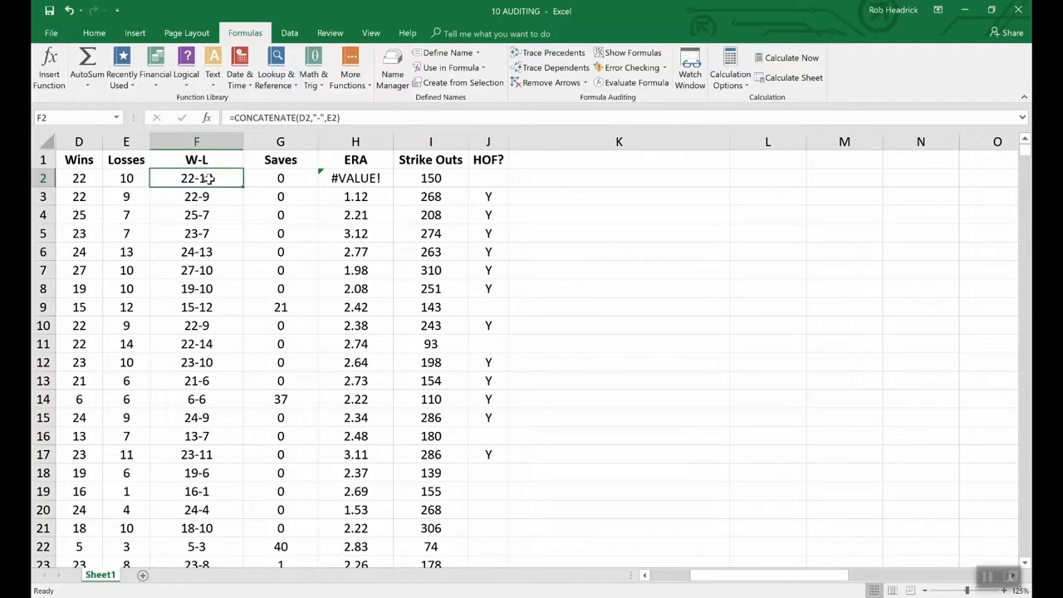
left_click(540, 54)
left_click_drag(748, 574, 665, 574)
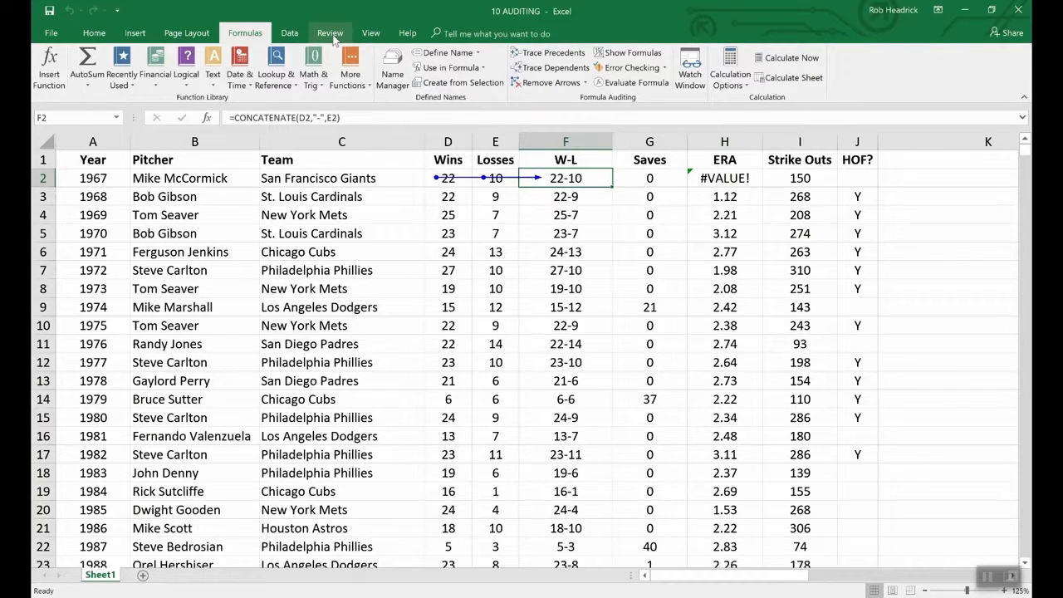
- In 09 COMMENTS, trace B6's precedents, then remove the tracer arrows
left_click(371, 35)
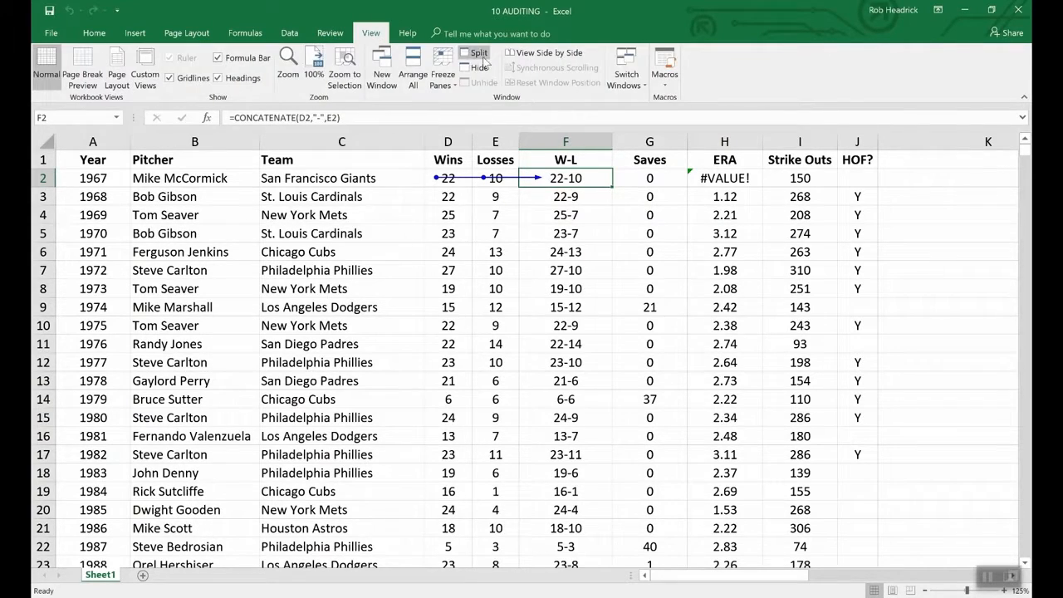
left_click(629, 73)
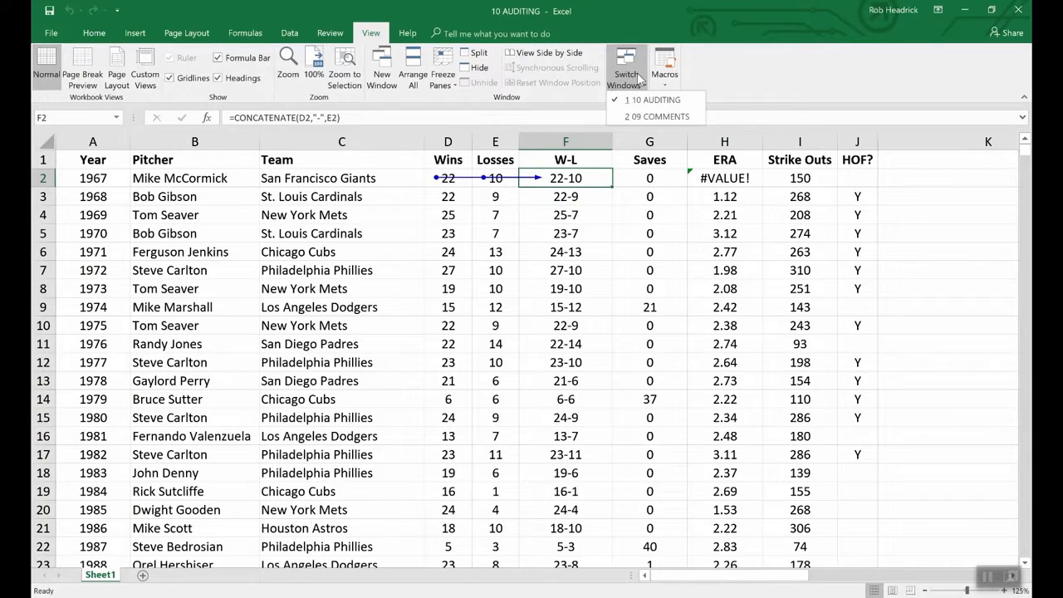
left_click(655, 117)
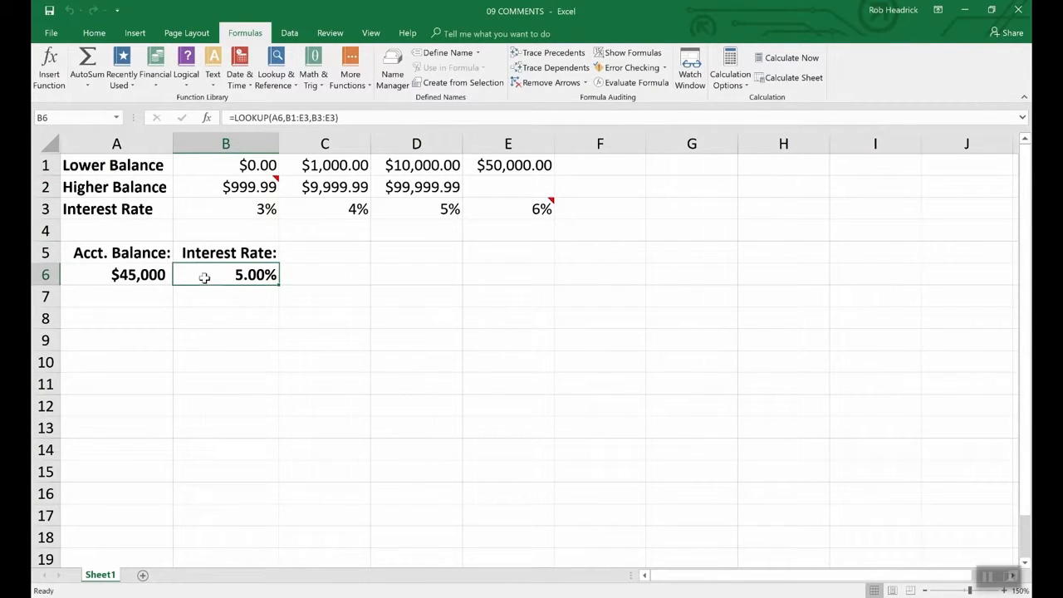
left_click(551, 52)
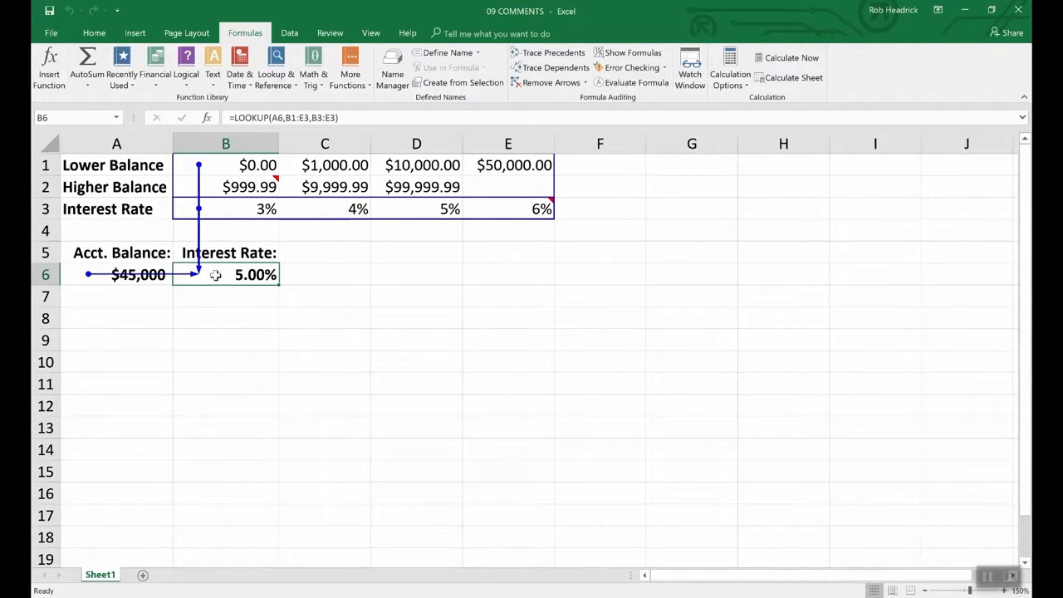
left_click(550, 83)
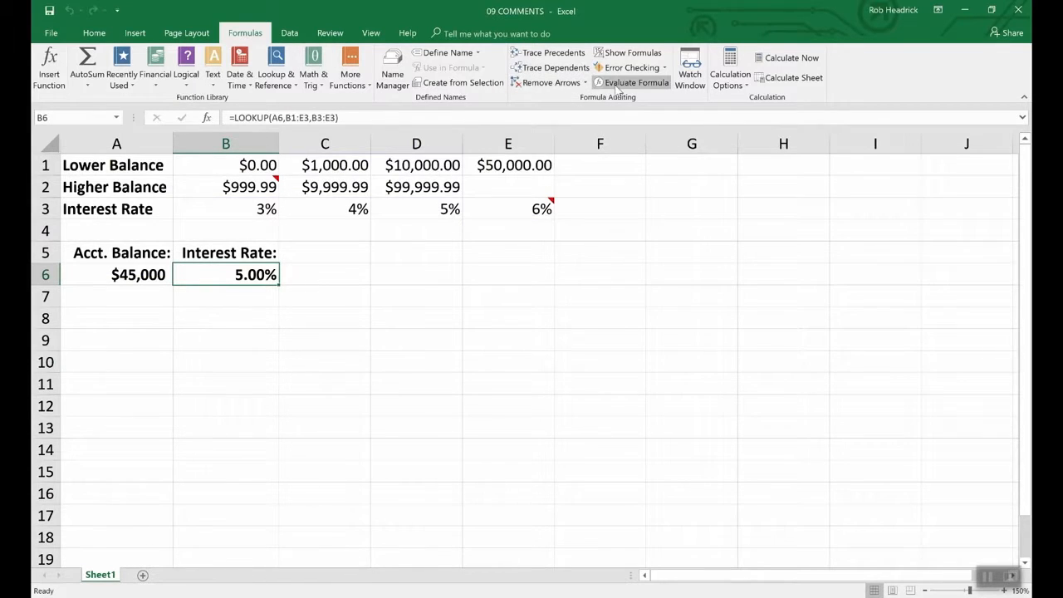
left_click(371, 33)
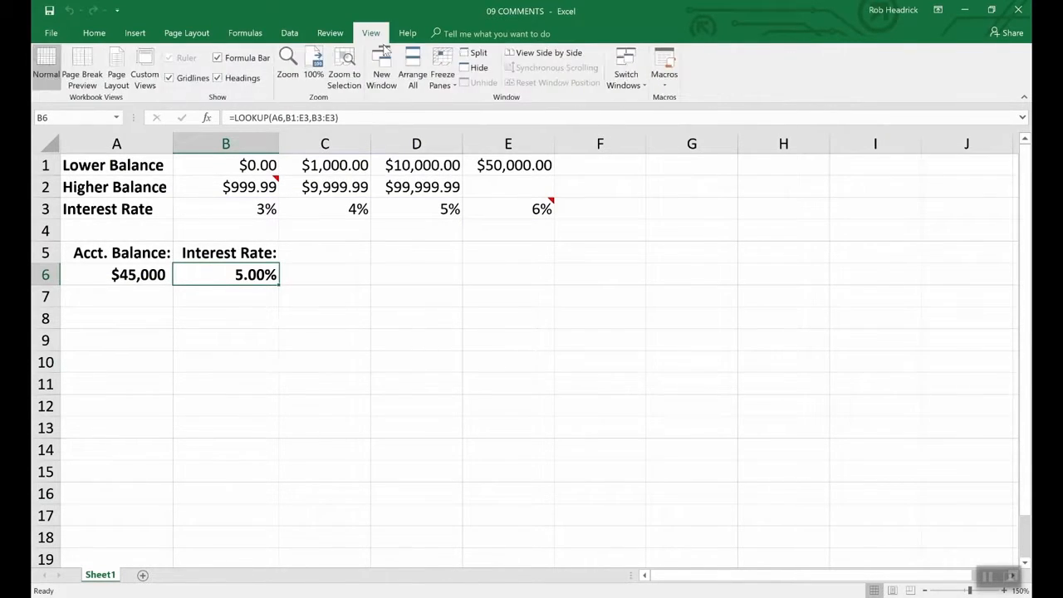
- Return to 10 AUDITING and remove the trace arrows from F2
left_click(627, 79)
left_click(639, 100)
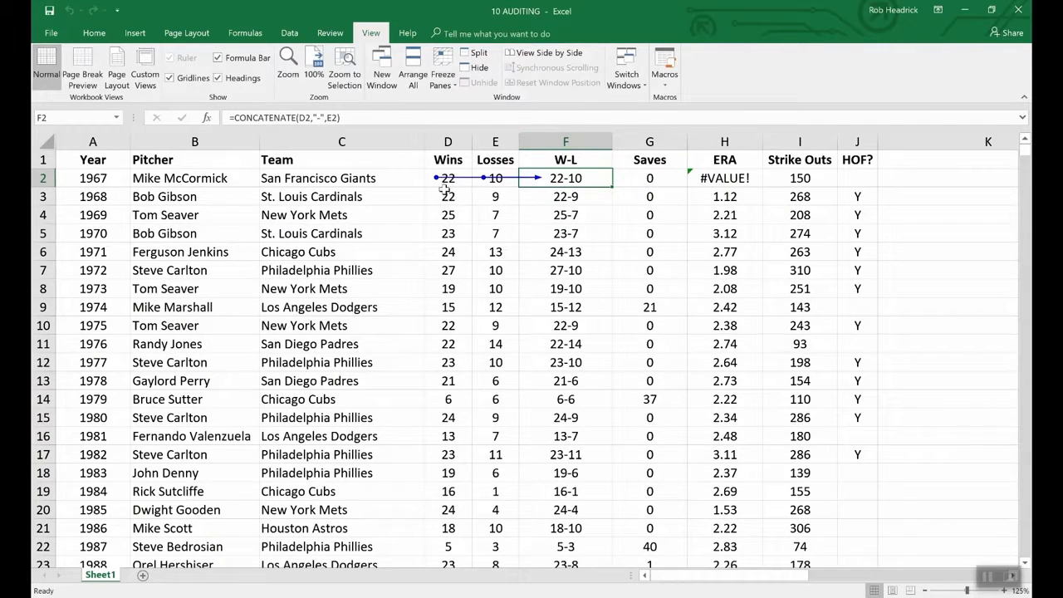
left_click(244, 35)
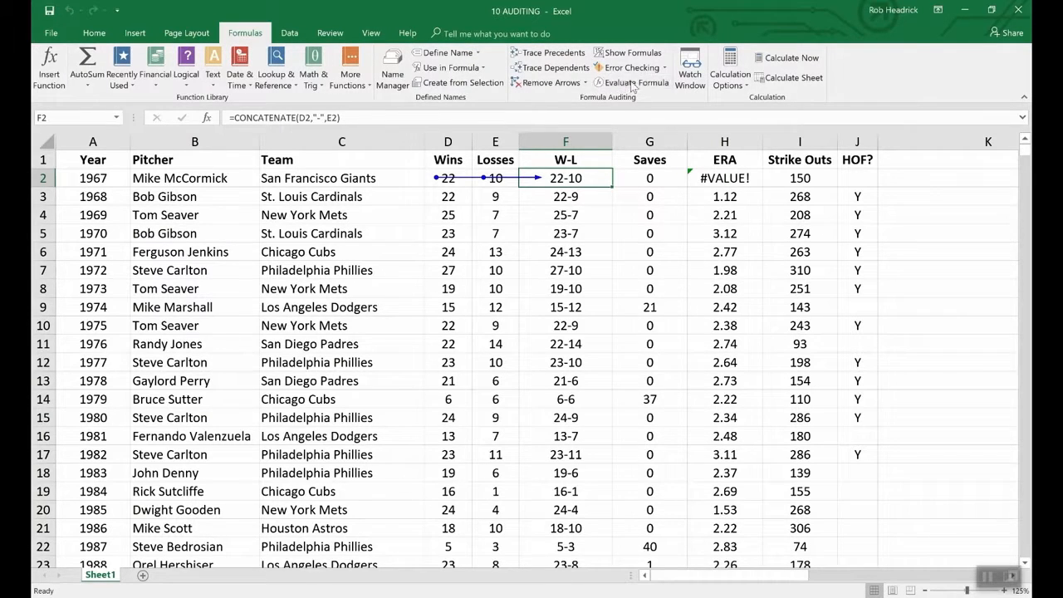
left_click(552, 83)
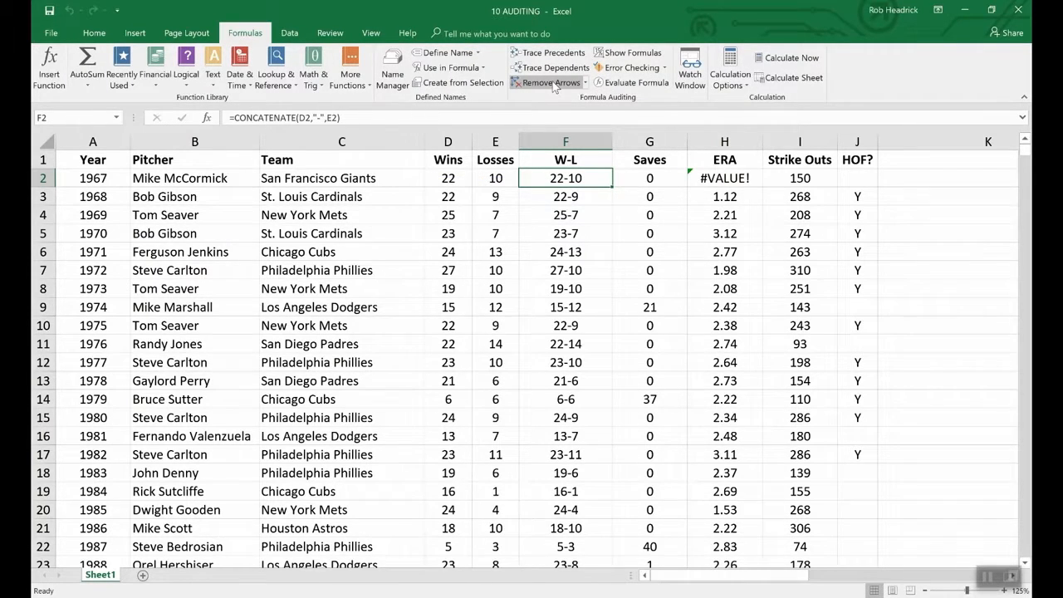
- Toggle Show Formulas on to review the sheet's formulas, then back to values
left_click(621, 53)
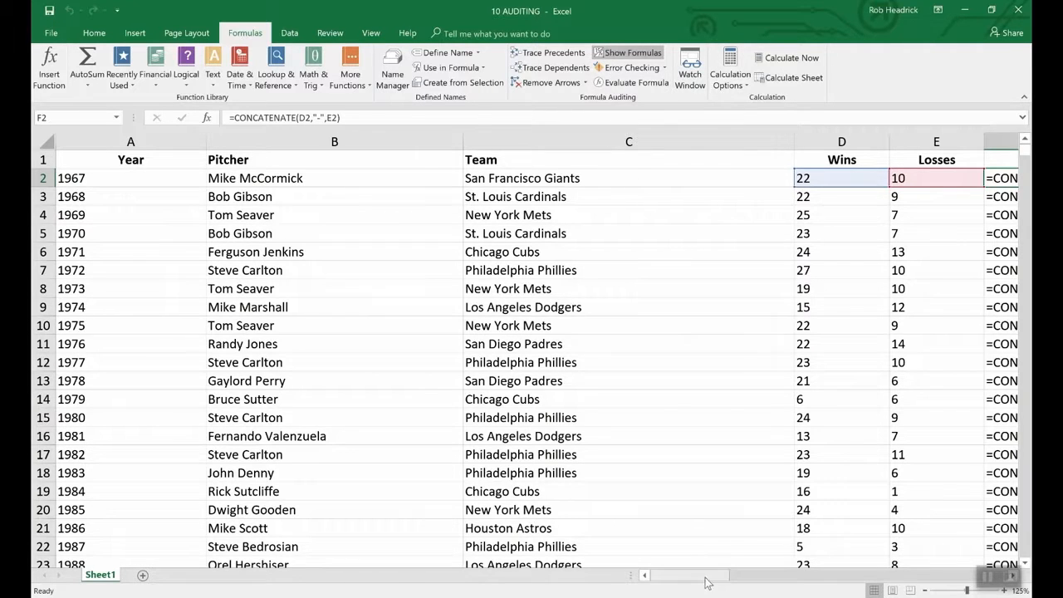
left_click_drag(705, 579, 750, 575)
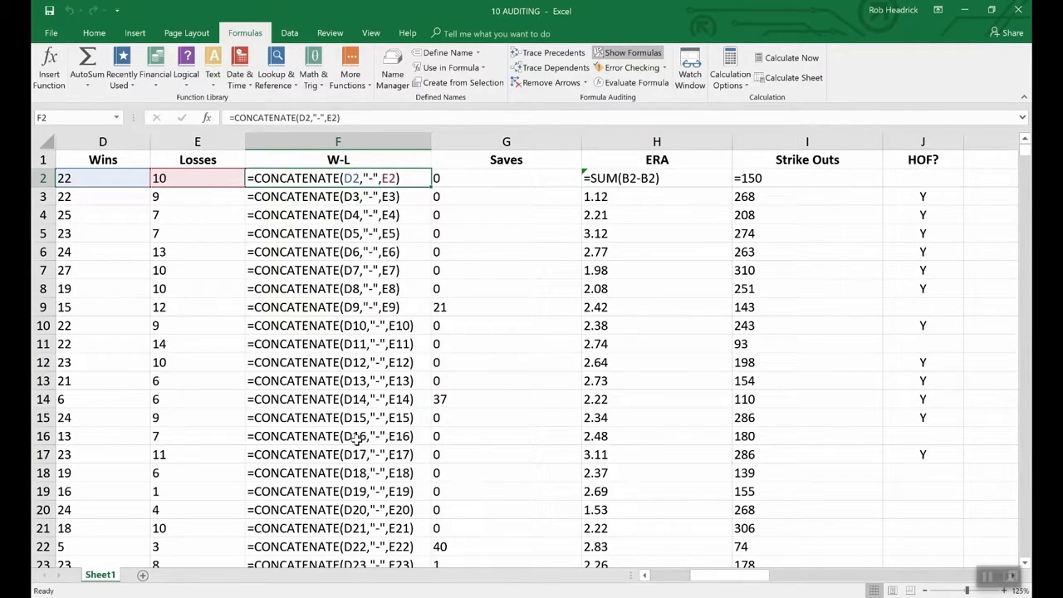
left_click(633, 52)
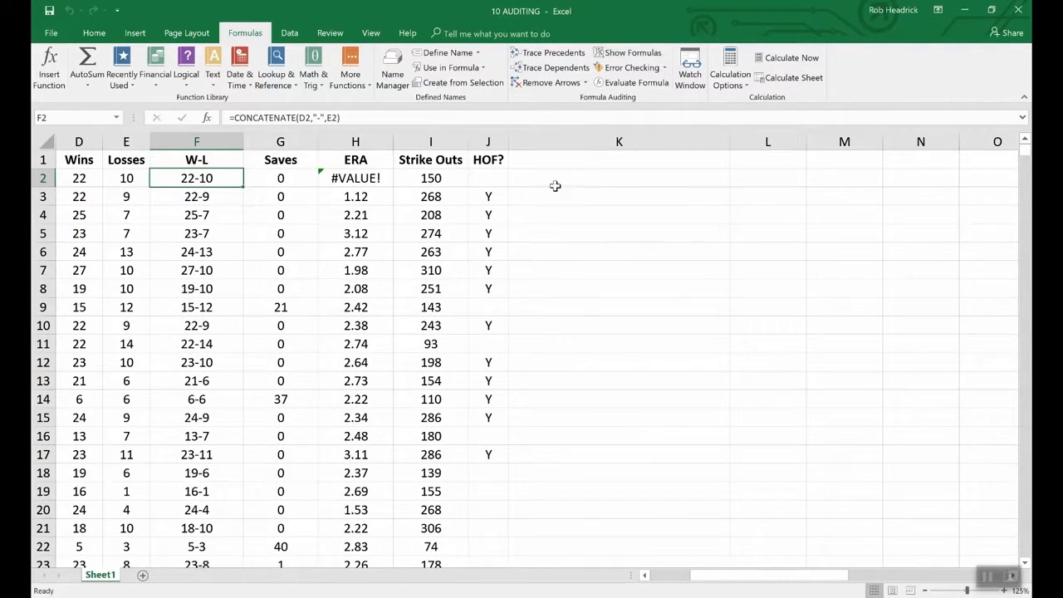
left_click(644, 576)
left_click(644, 575)
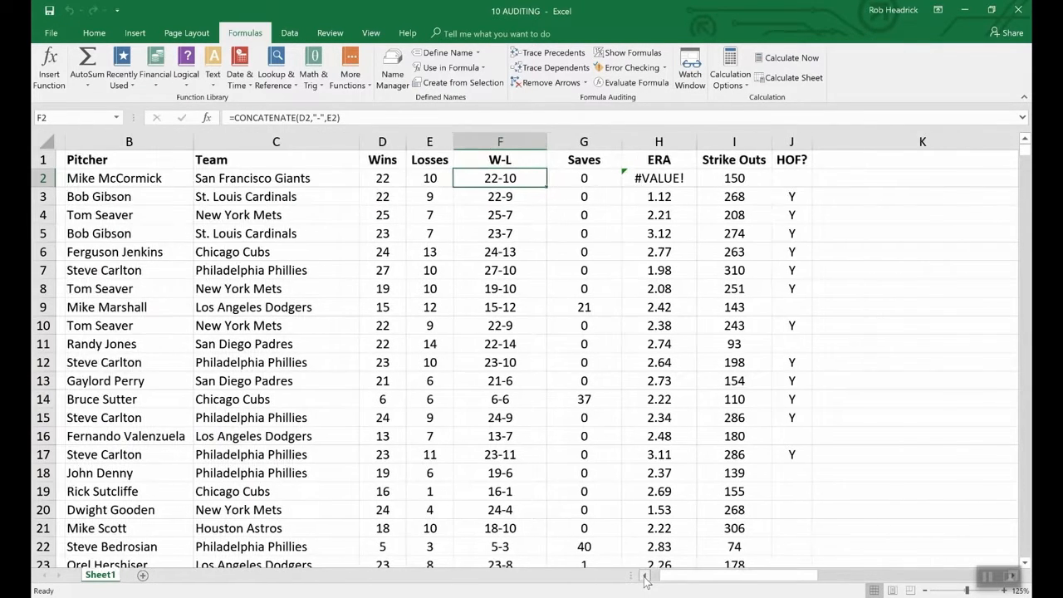
left_click(644, 575)
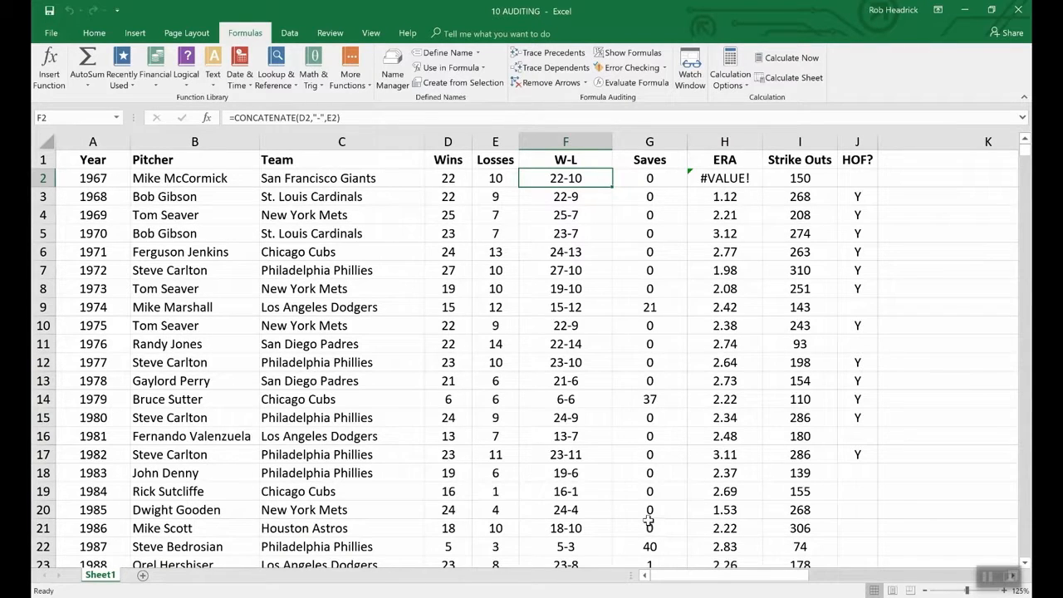
left_click(647, 73)
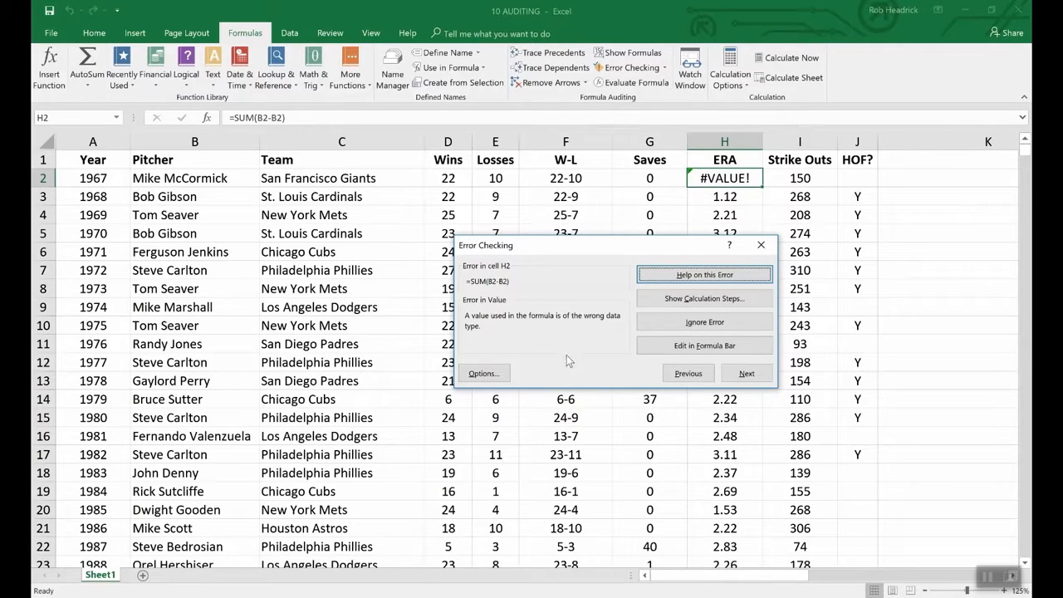
left_click(914, 347)
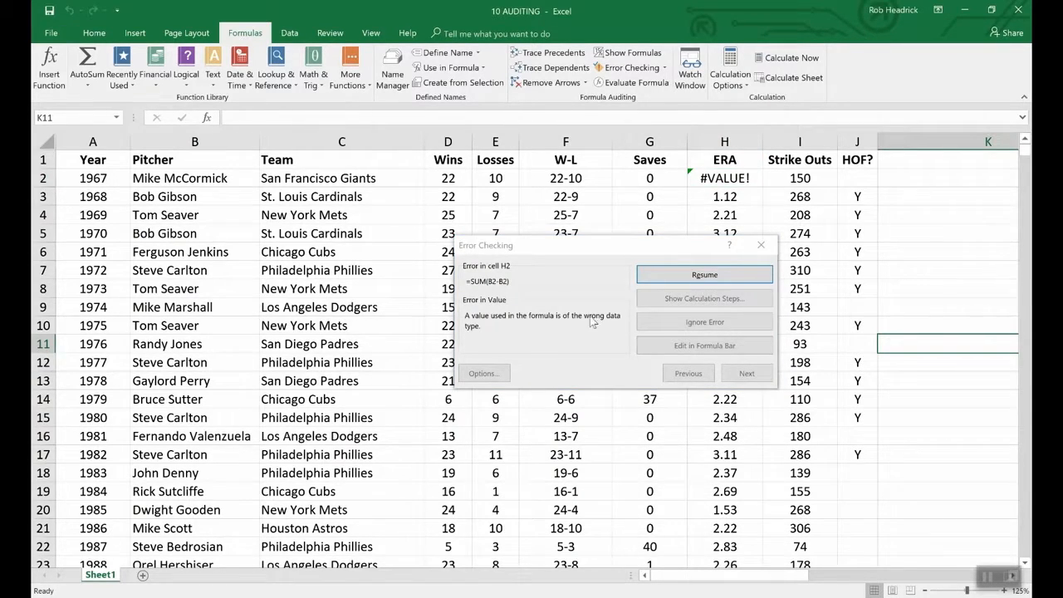
left_click(759, 243)
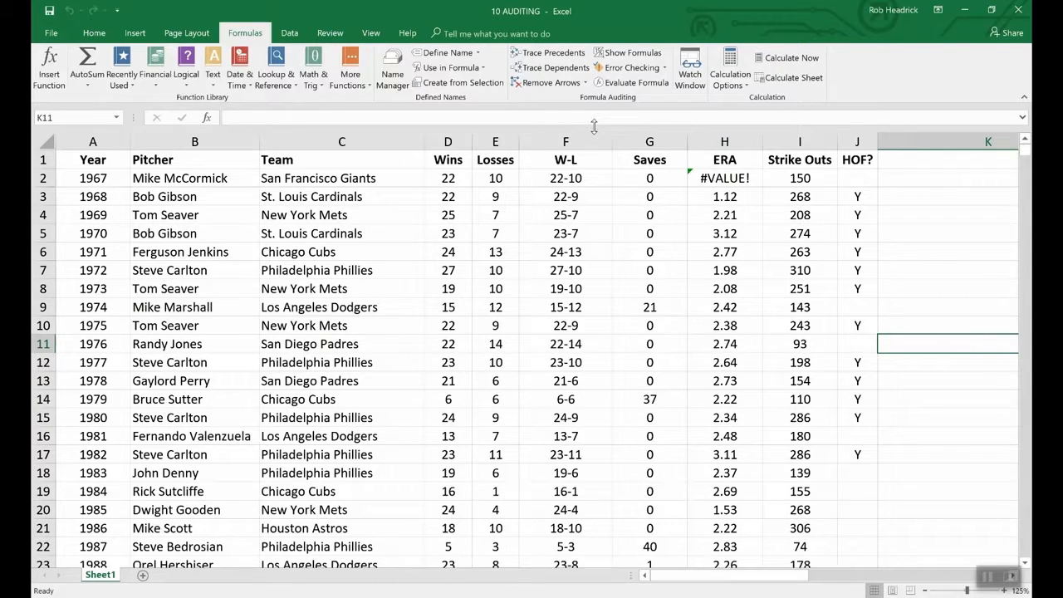
- Evaluate F2's formula step by step: D2 to 22, E2 to 10, result 22-10
left_click(545, 179)
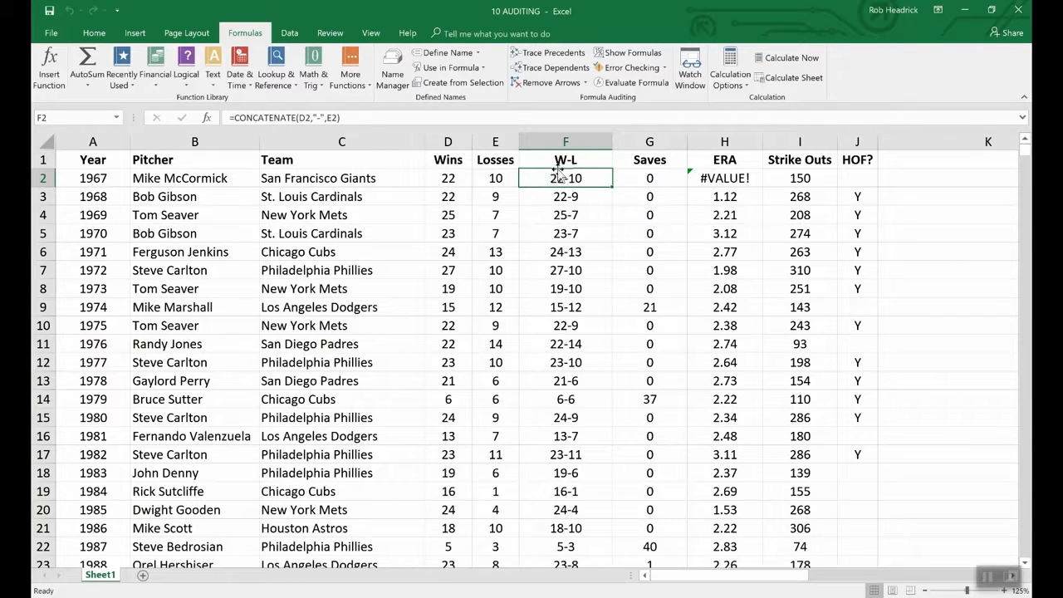
left_click(634, 83)
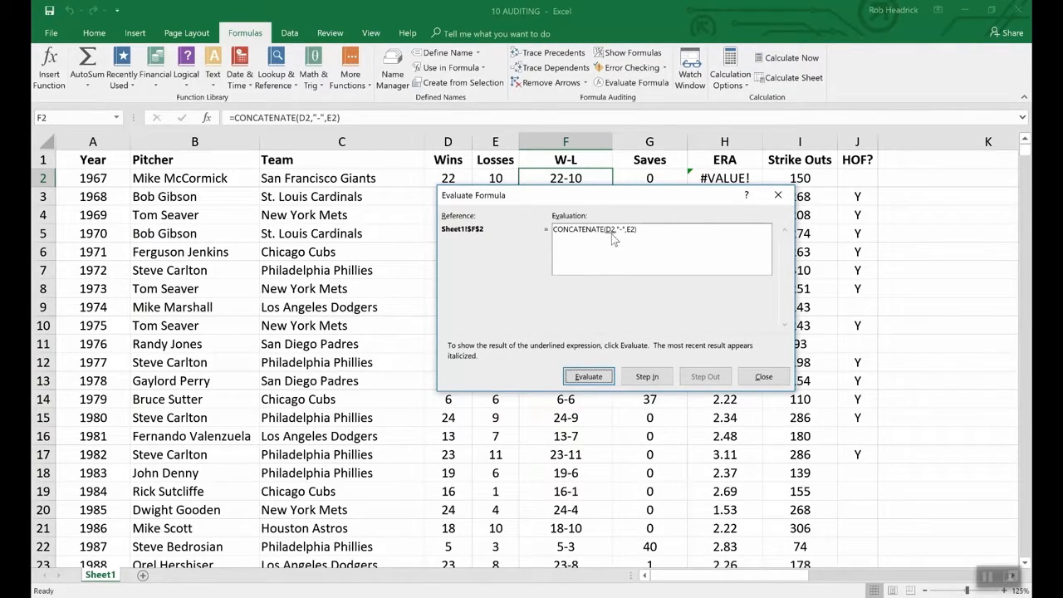
left_click(598, 376)
left_click_drag(494, 191, 494, 201)
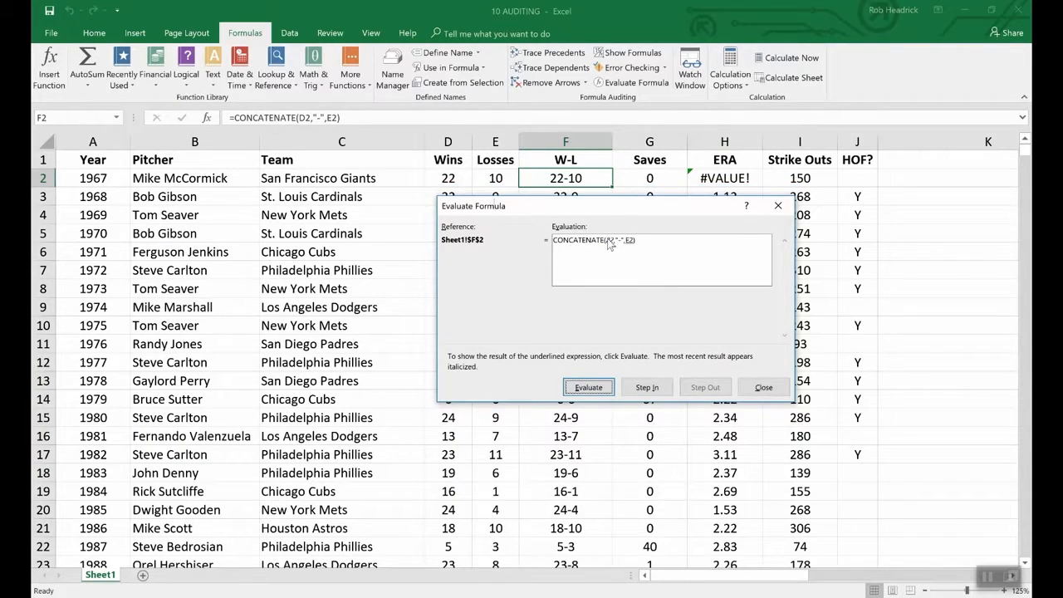
left_click(588, 387)
left_click(602, 389)
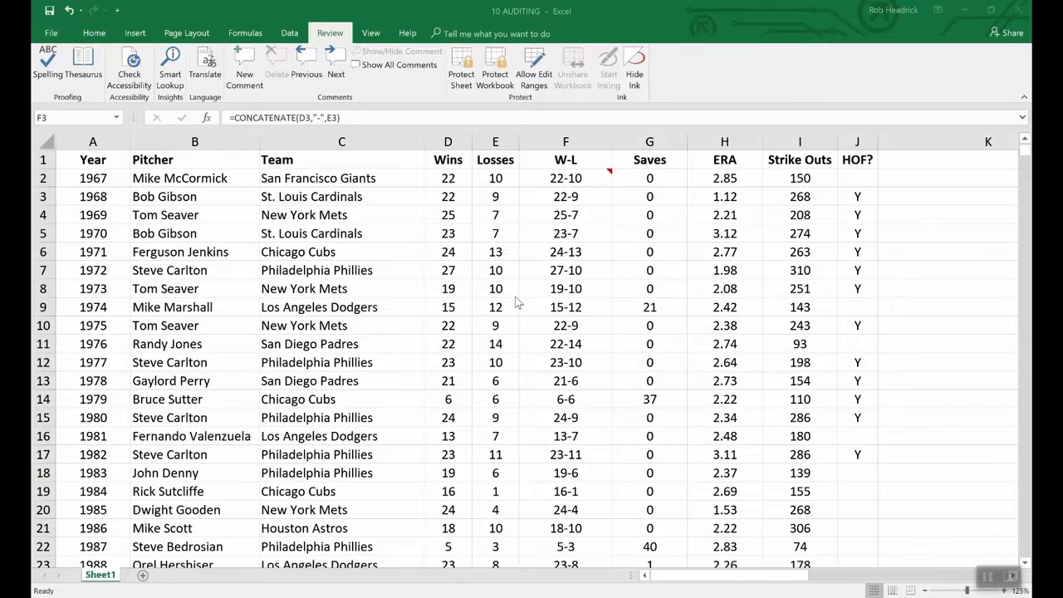
- Encrypt the workbook with an open password, entering and confirming it
left_click(52, 34)
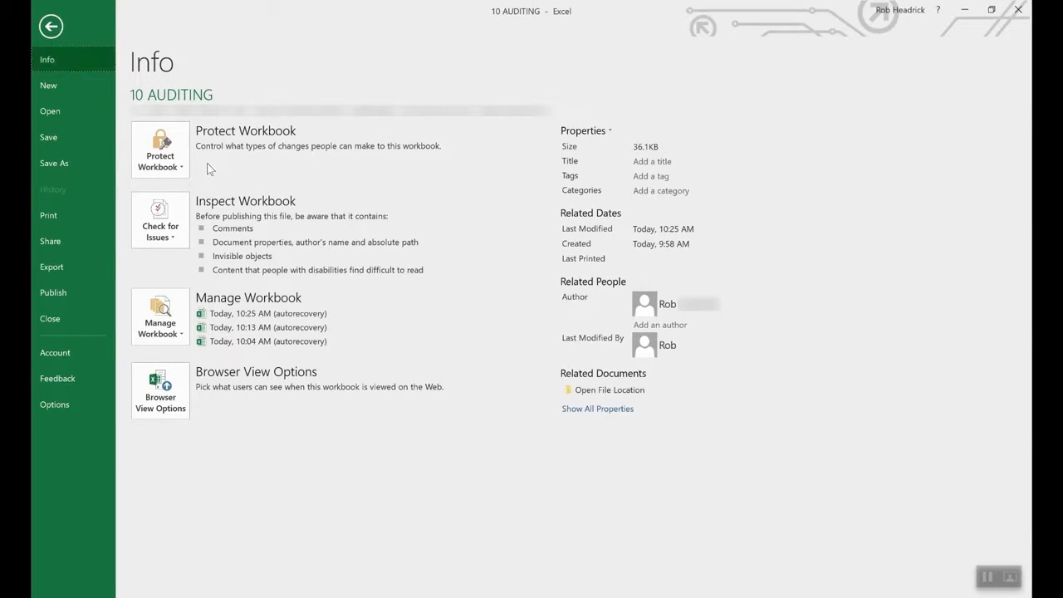
left_click(179, 145)
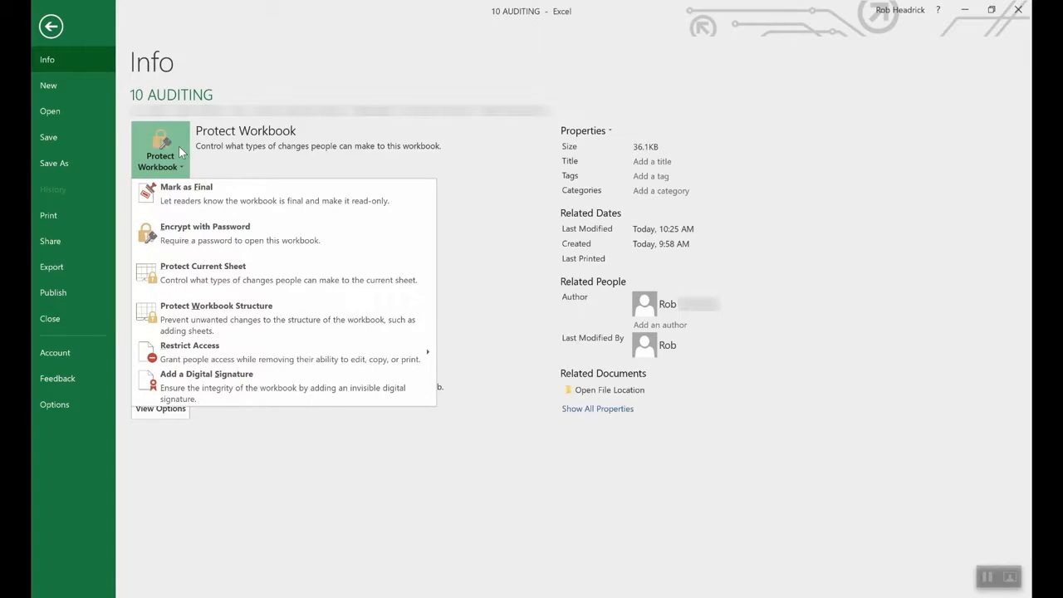
left_click(227, 235)
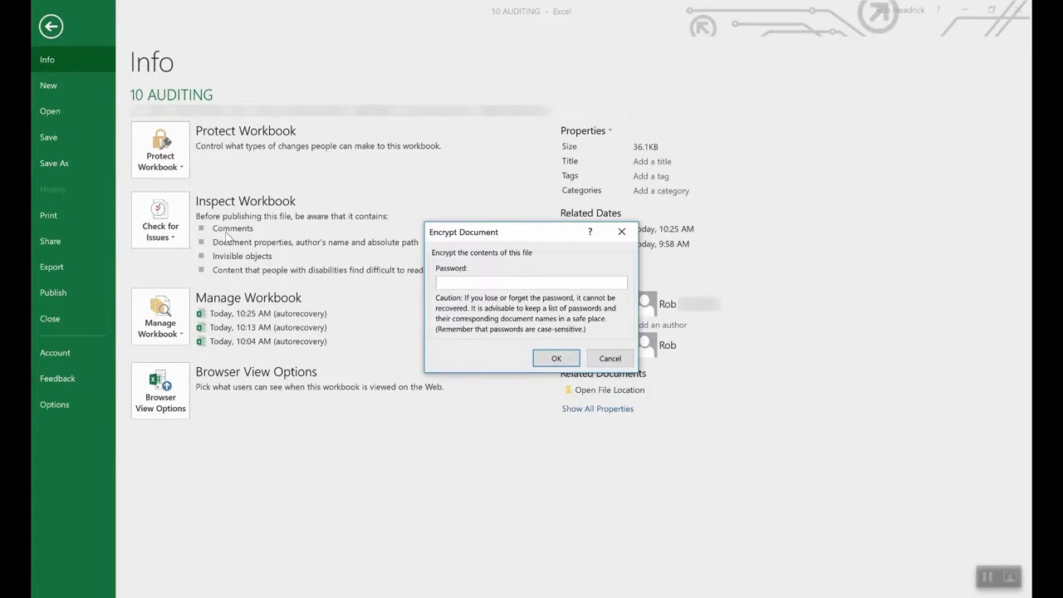
type("1234")
left_click(552, 358)
type("****")
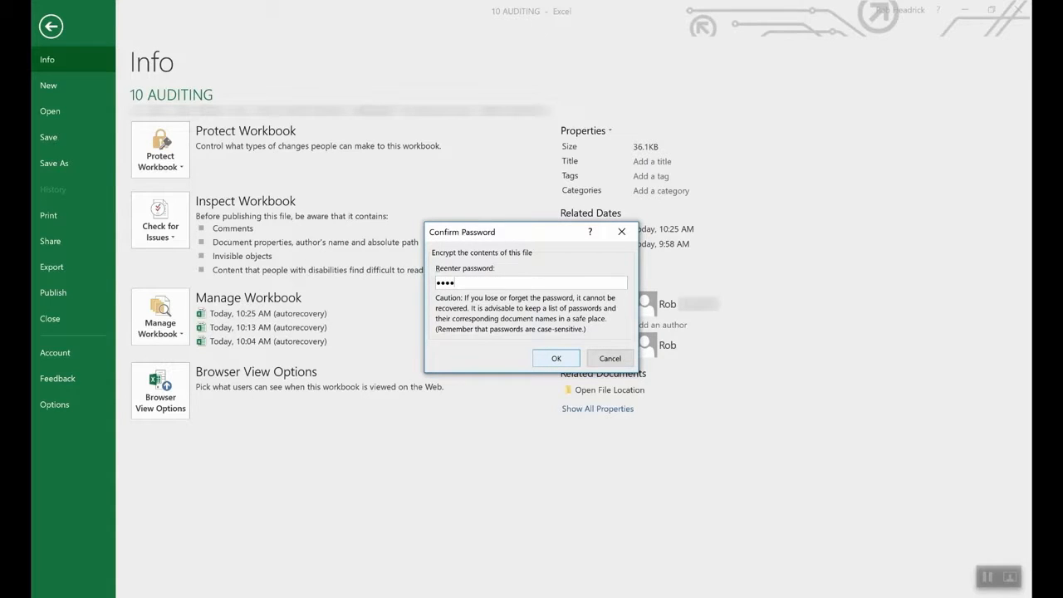
left_click(554, 357)
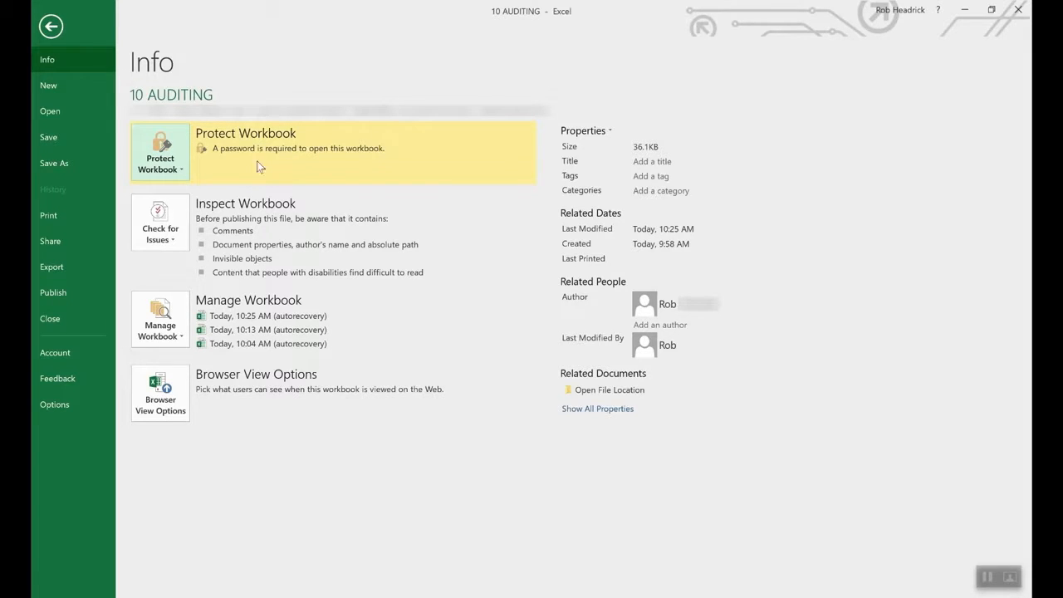
- Delete the workbook's open password so it opens without one
left_click(172, 171)
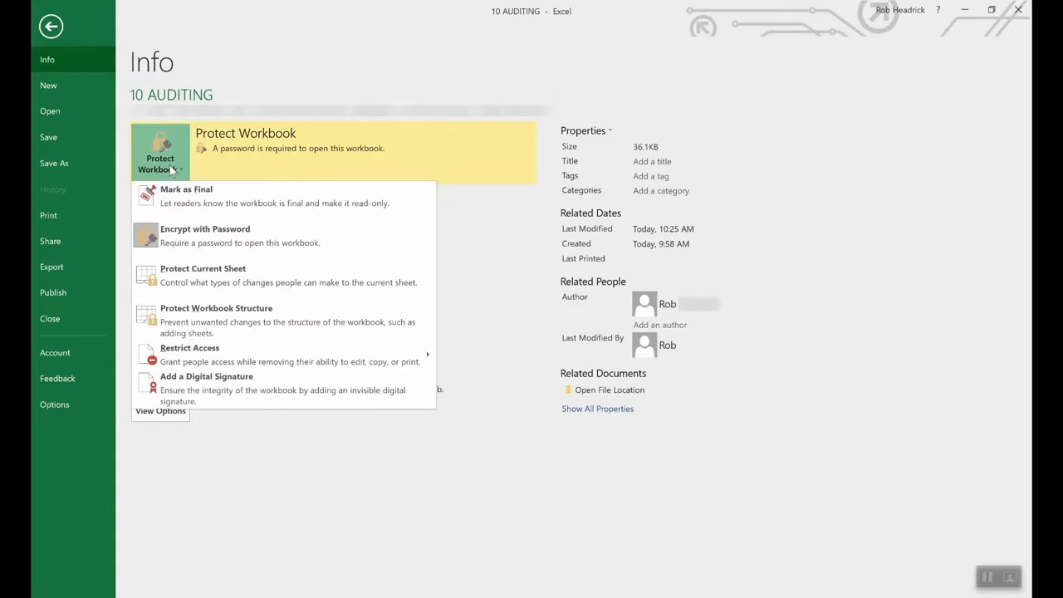
left_click(201, 238)
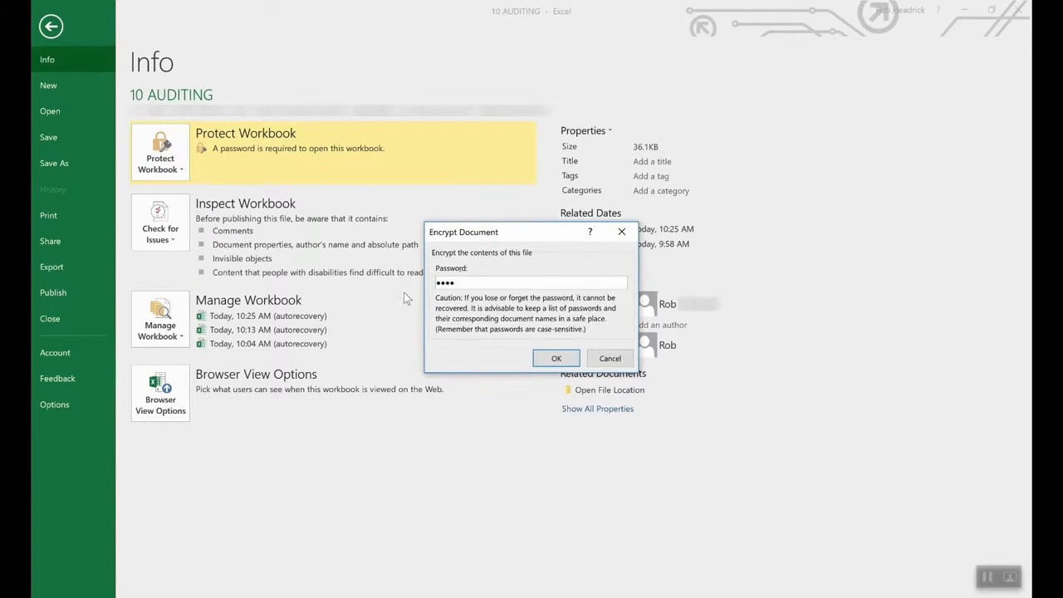
double_click(525, 282)
key("BackSpace")
left_click(557, 358)
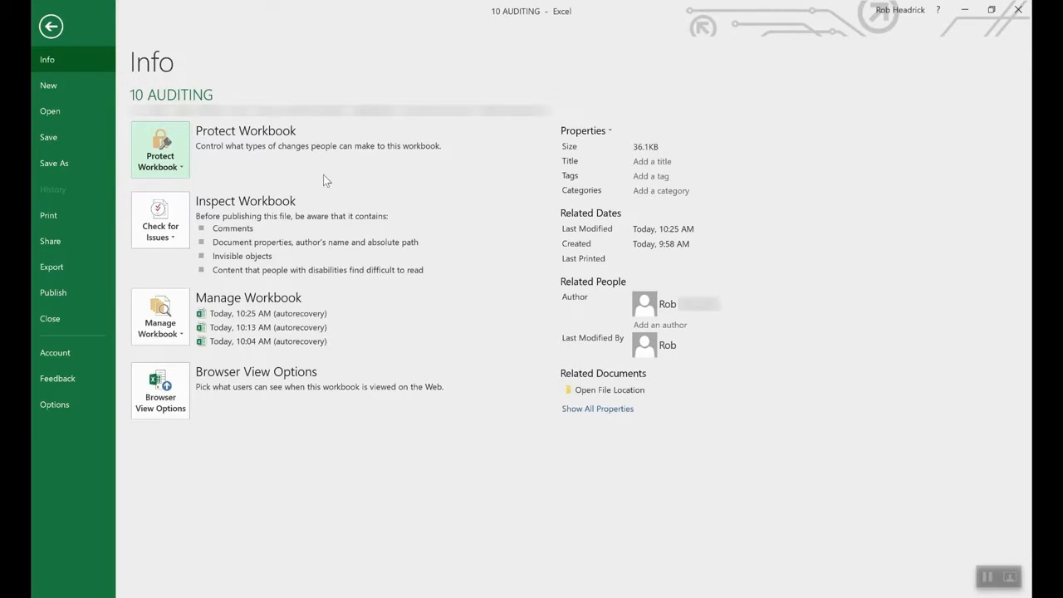
- Cancel the Protect Current Sheet dialog, leaving the pitchers worksheet unprotected
left_click(169, 153)
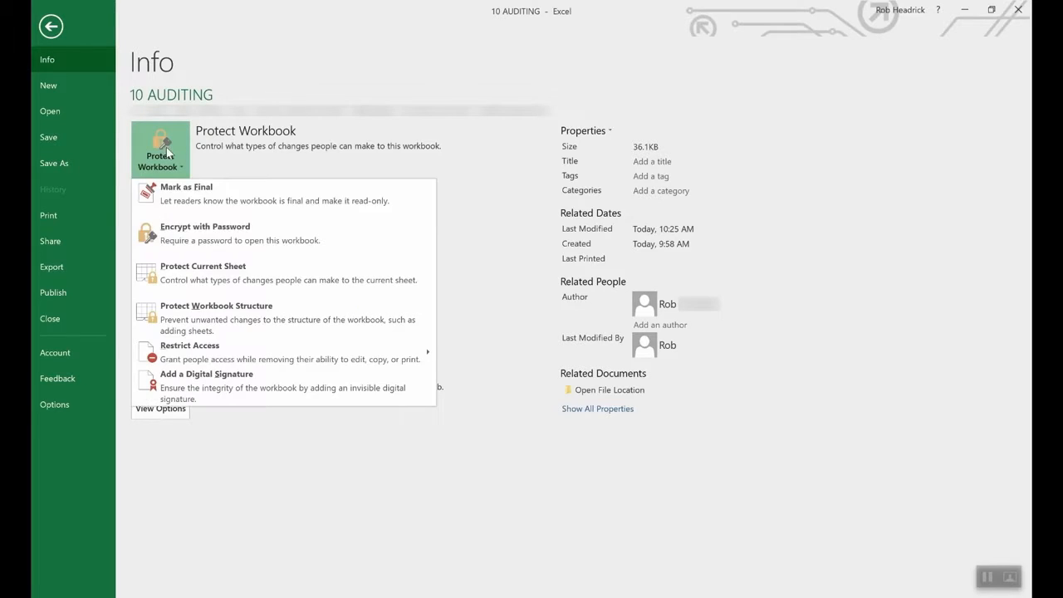
left_click(222, 275)
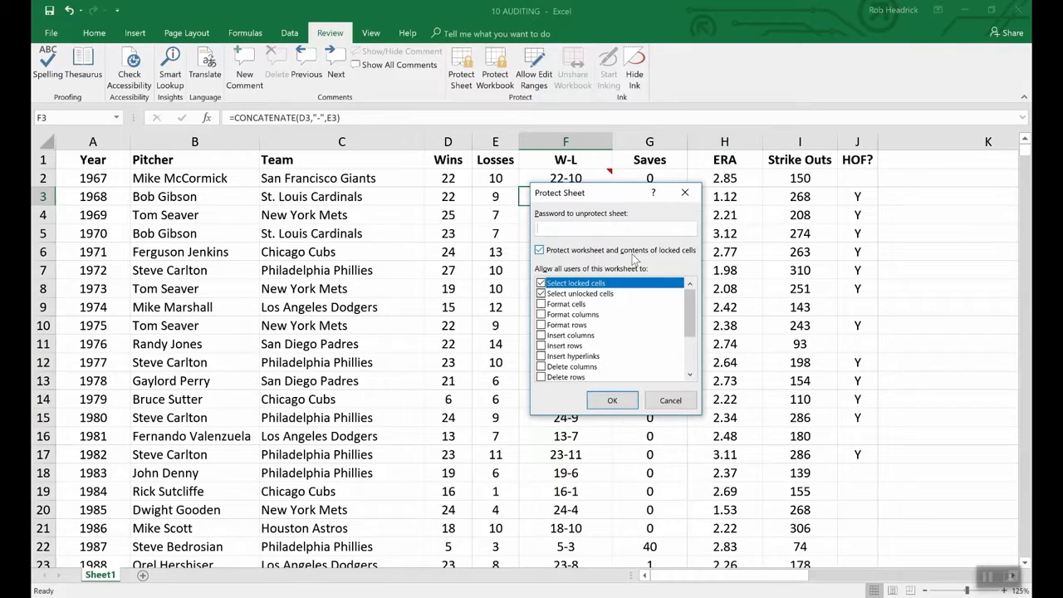
left_click(676, 399)
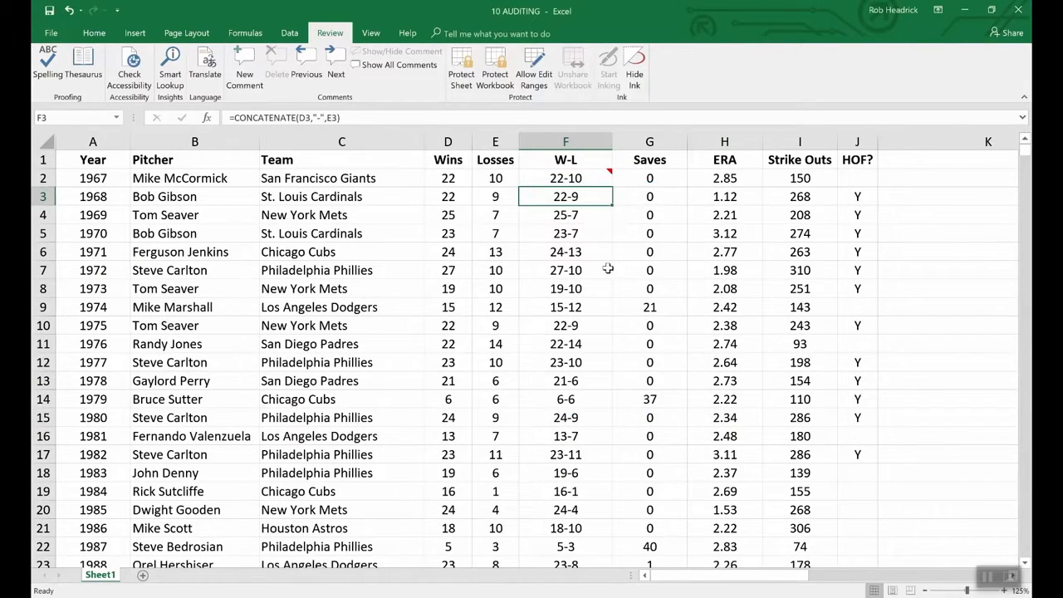
- Mark cell F3 as Hidden on the Protection tab of Format Cells
right_click(572, 199)
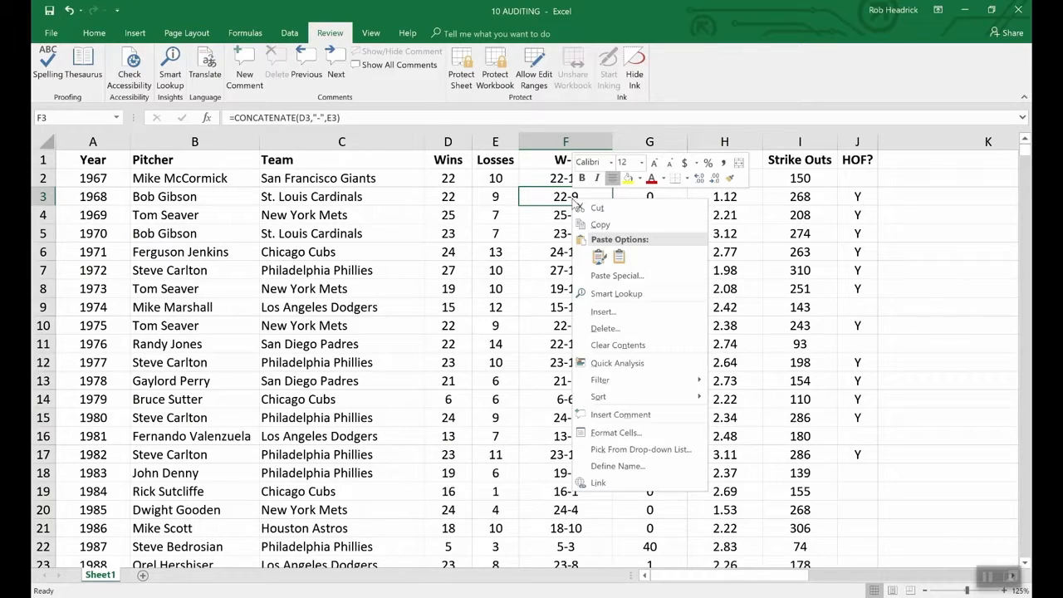
left_click(626, 435)
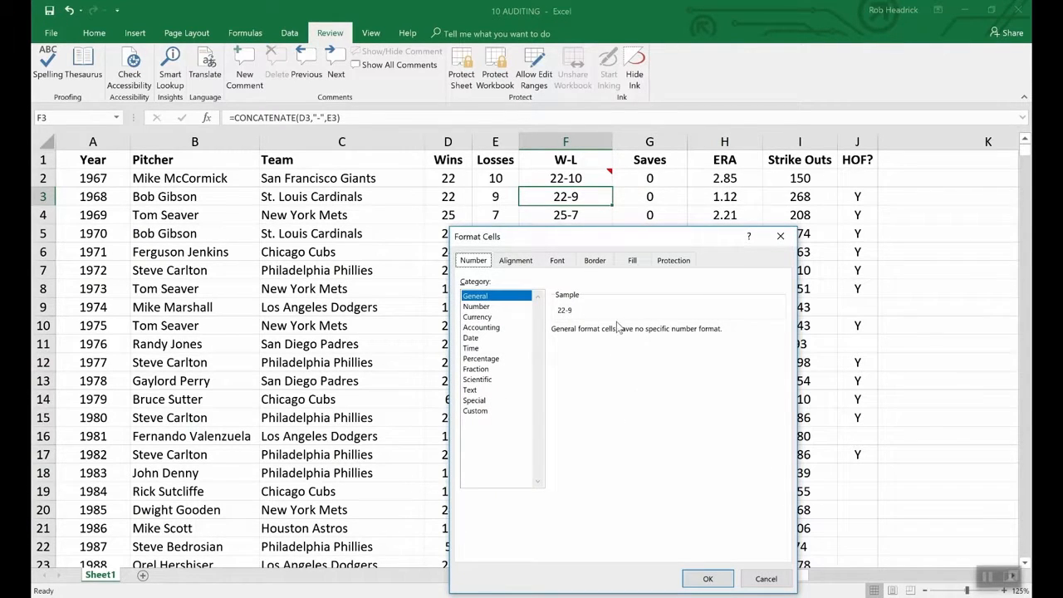
left_click(673, 262)
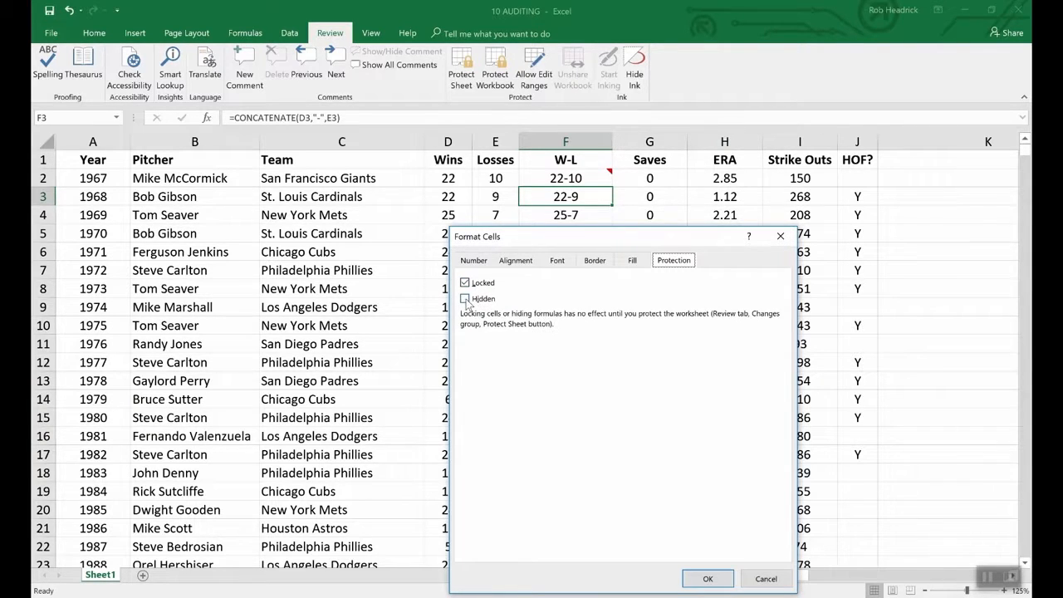
left_click(465, 299)
left_click(707, 578)
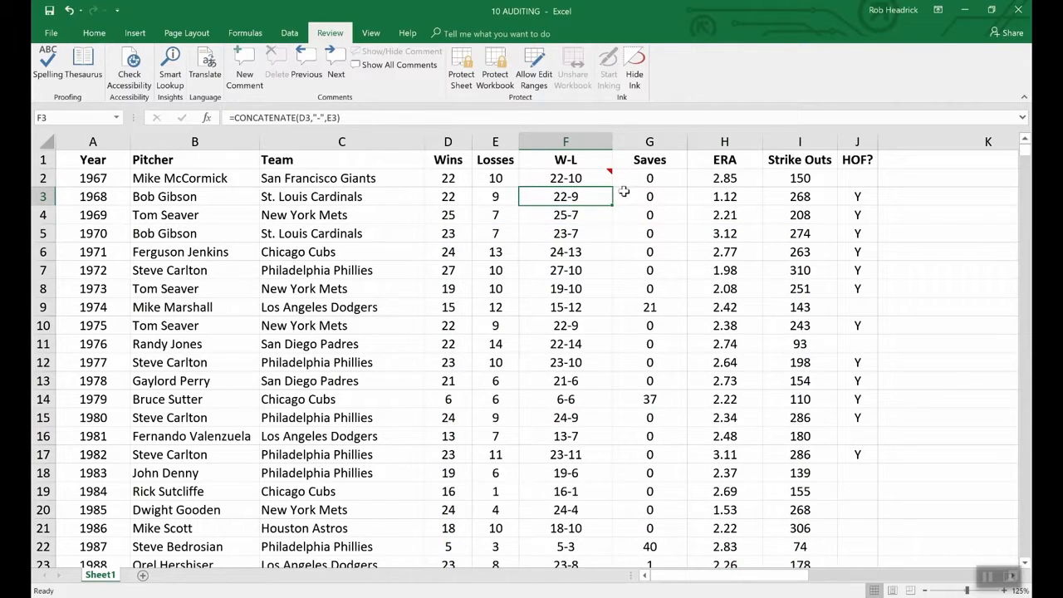
- Protect the worksheet with a password, entering it twice to confirm
left_click(461, 66)
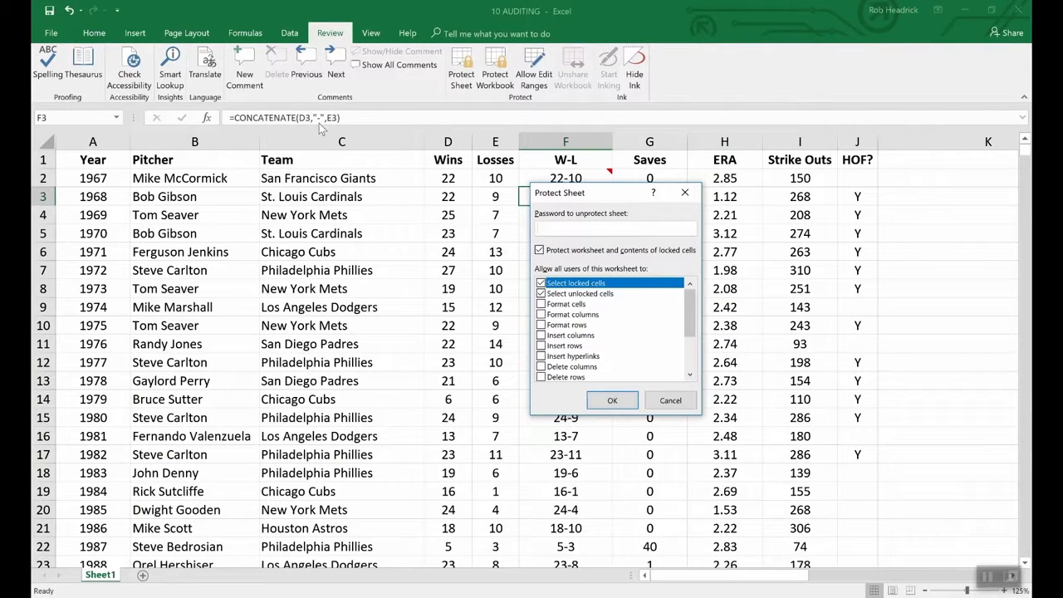
type("1234")
left_click(613, 401)
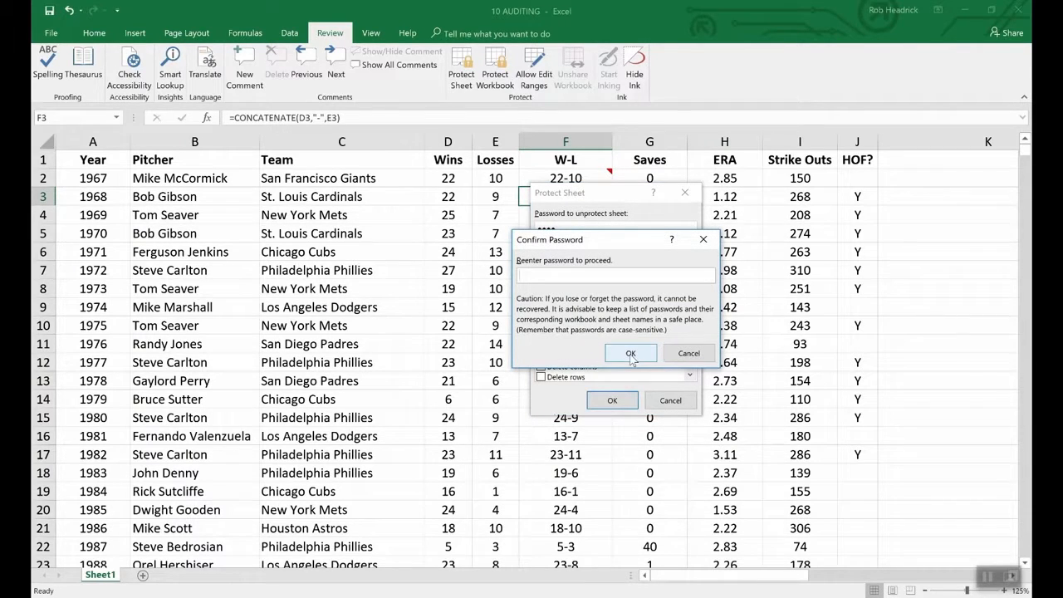
type("1234")
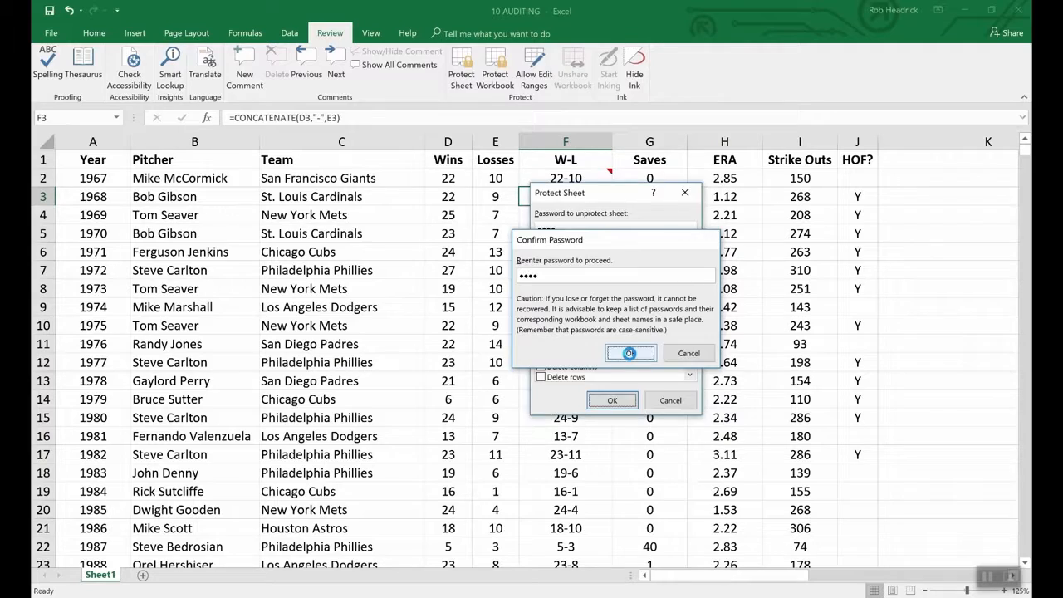
left_click(630, 353)
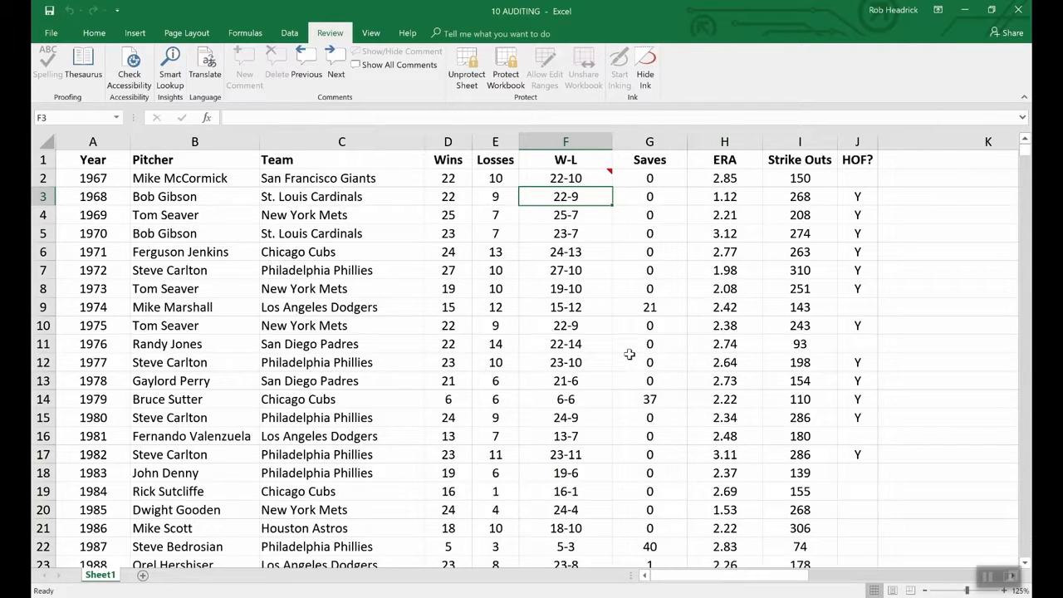
- Confirm F3's formula is hidden, then keep the comment on F2 displayed
key("Down")
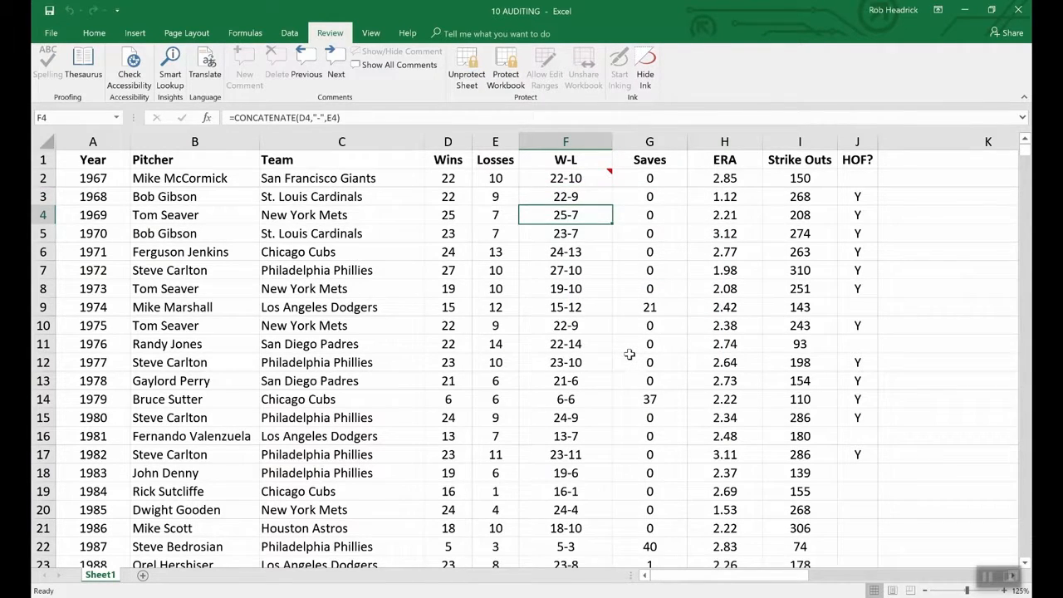
key("Up")
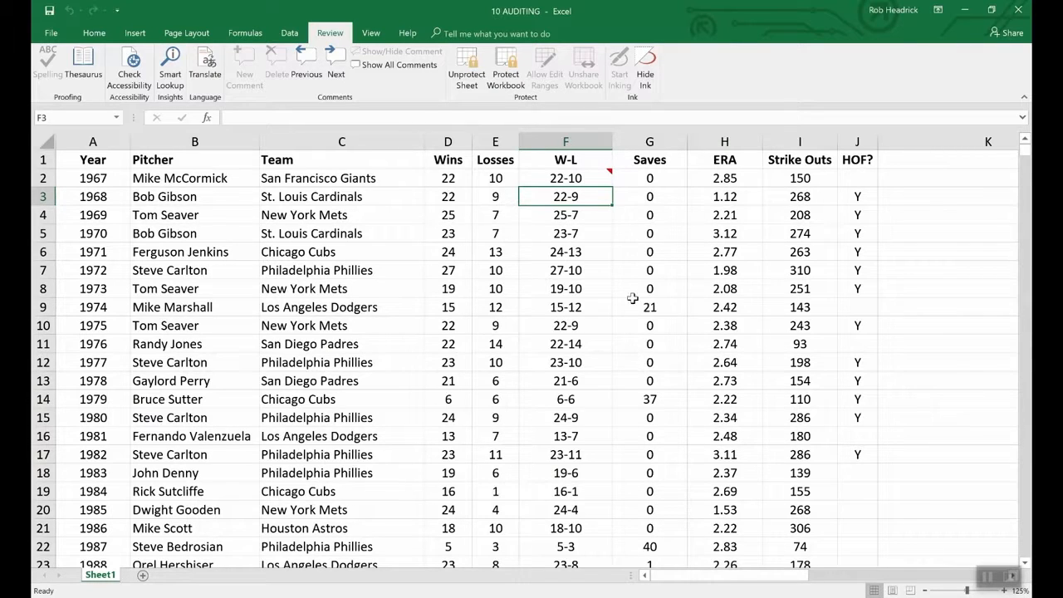
left_click(591, 179)
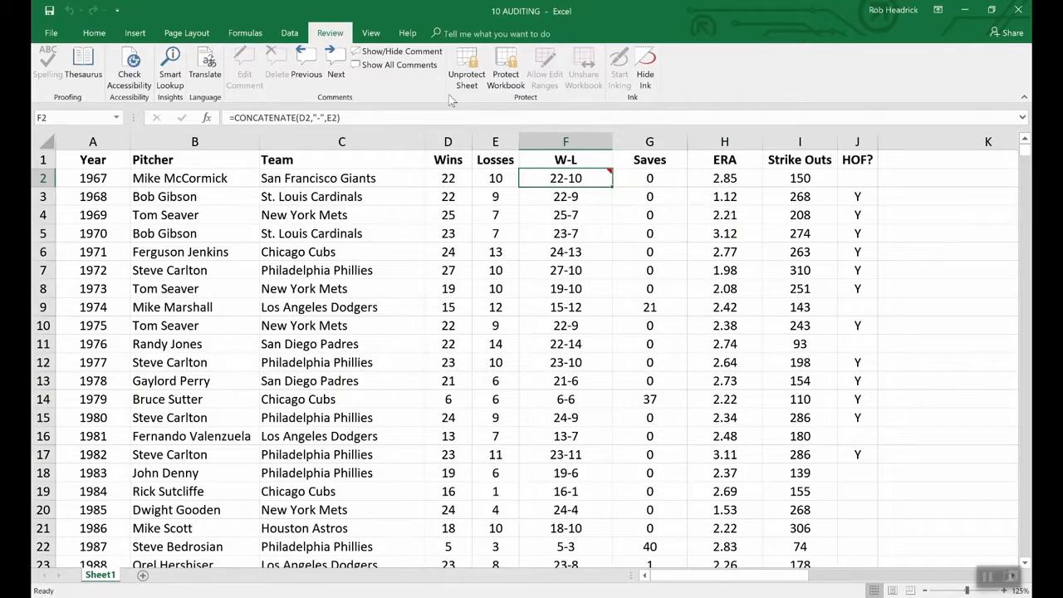
left_click(365, 52)
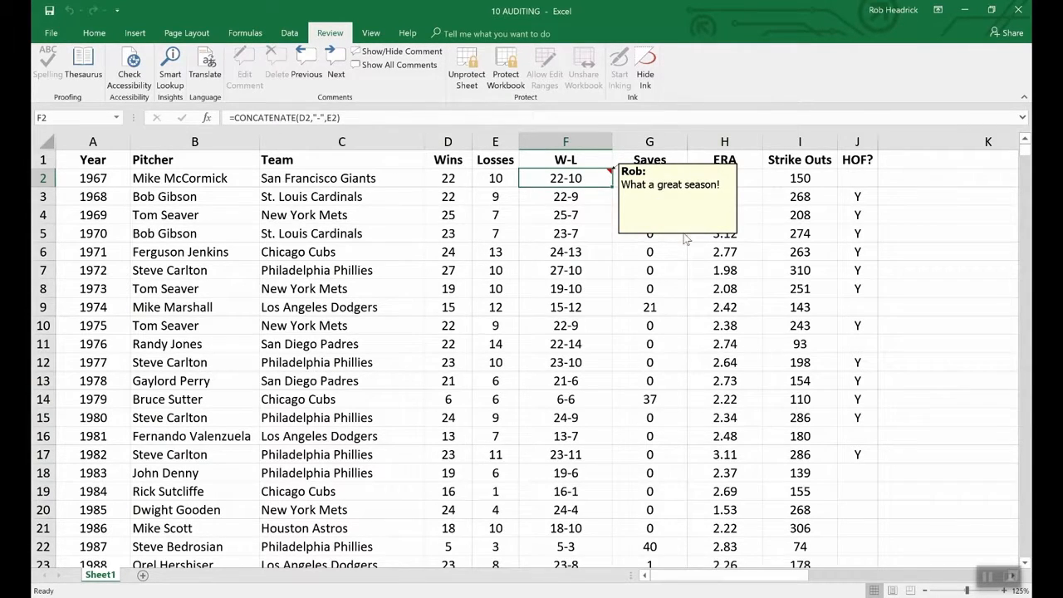
- Unprotect the worksheet by entering its password
left_click(467, 66)
type("••")
key("Return")
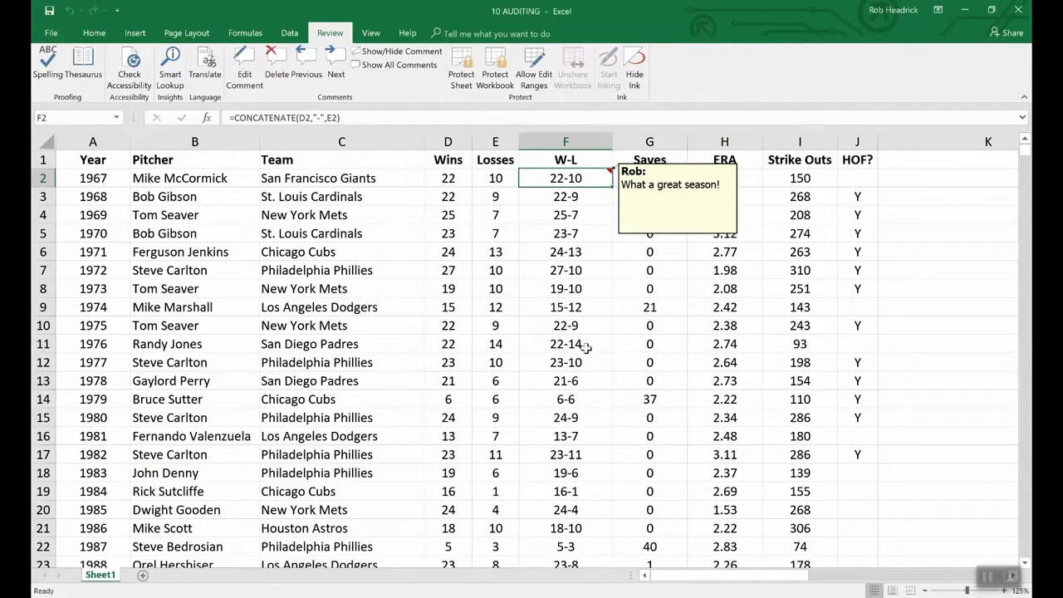
- Review the F2 comment's Format Comment protection settings and cancel without changes
right_click(656, 236)
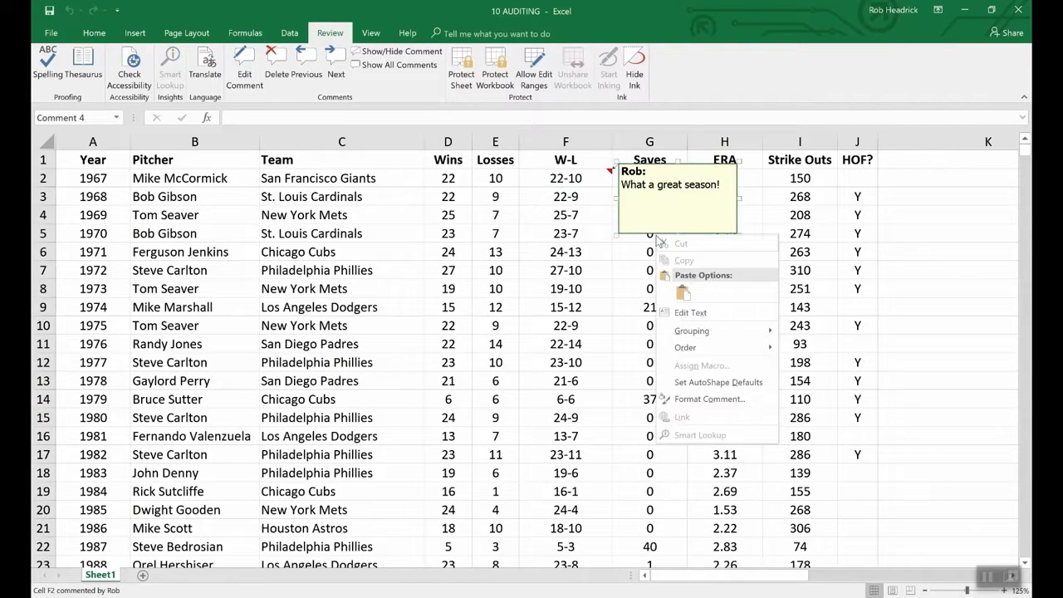
left_click(721, 399)
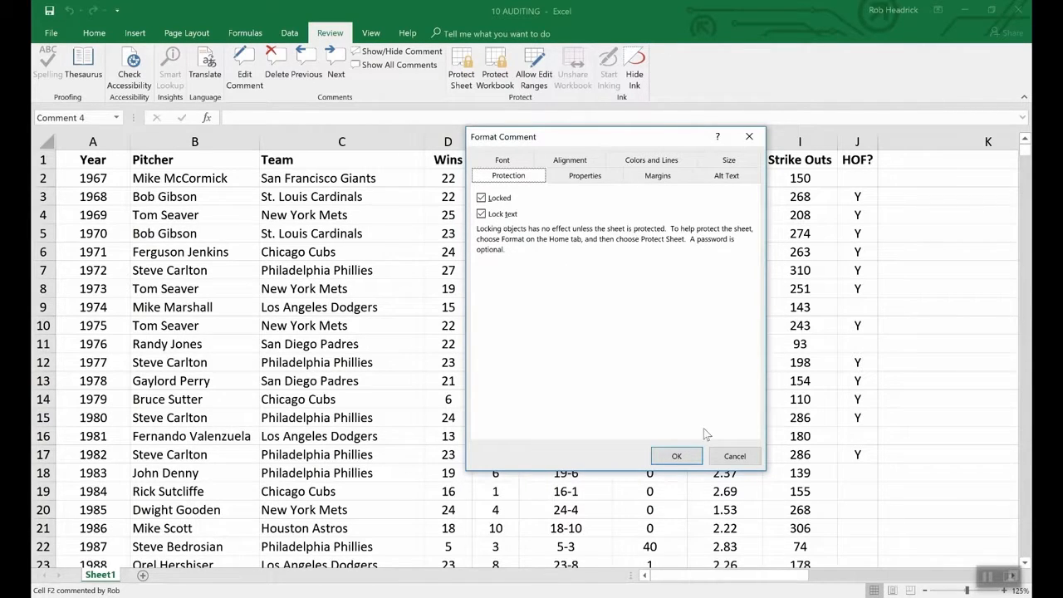
left_click(720, 455)
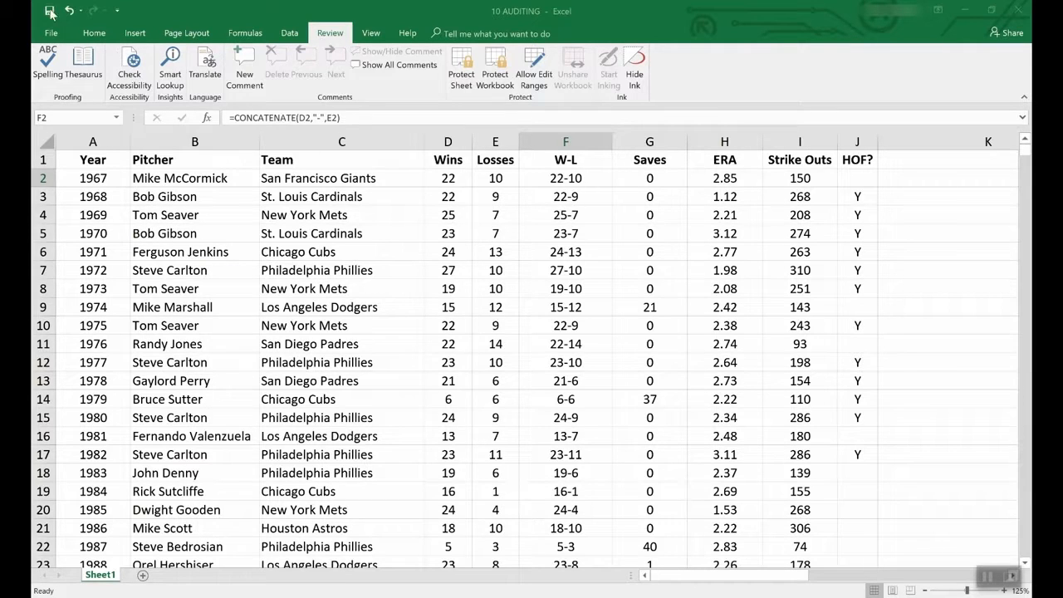
- Browse the gallery of new-workbook templates under File > New
left_click(51, 34)
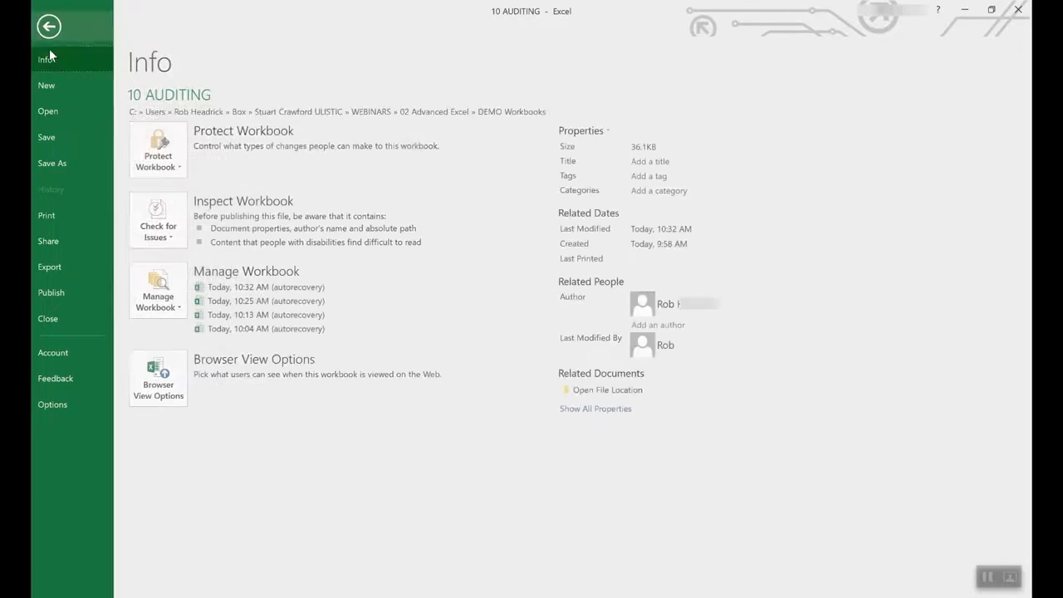
left_click(49, 86)
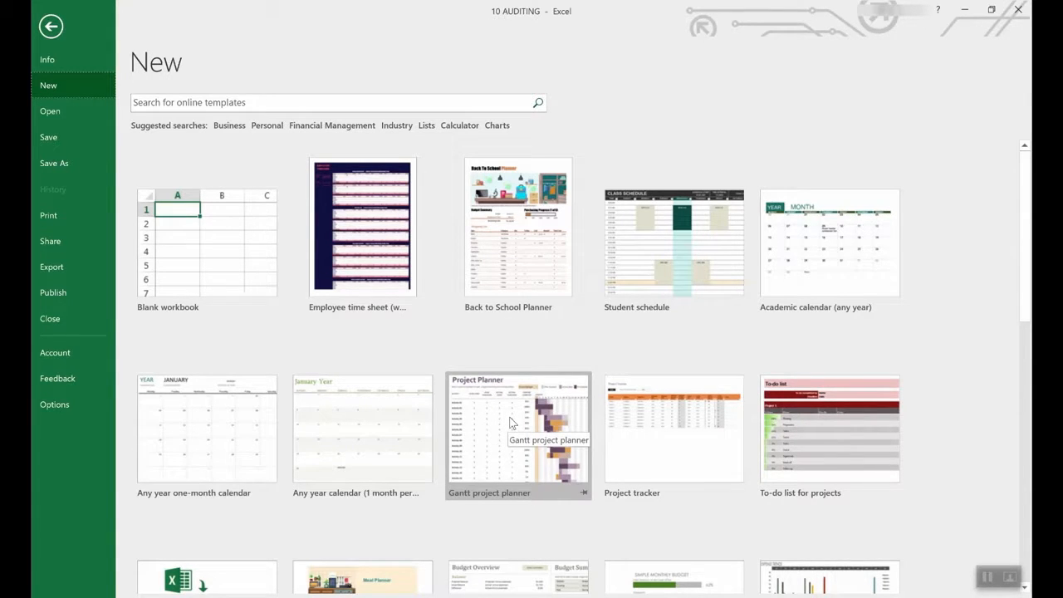
scroll(482, 498, "down", 3)
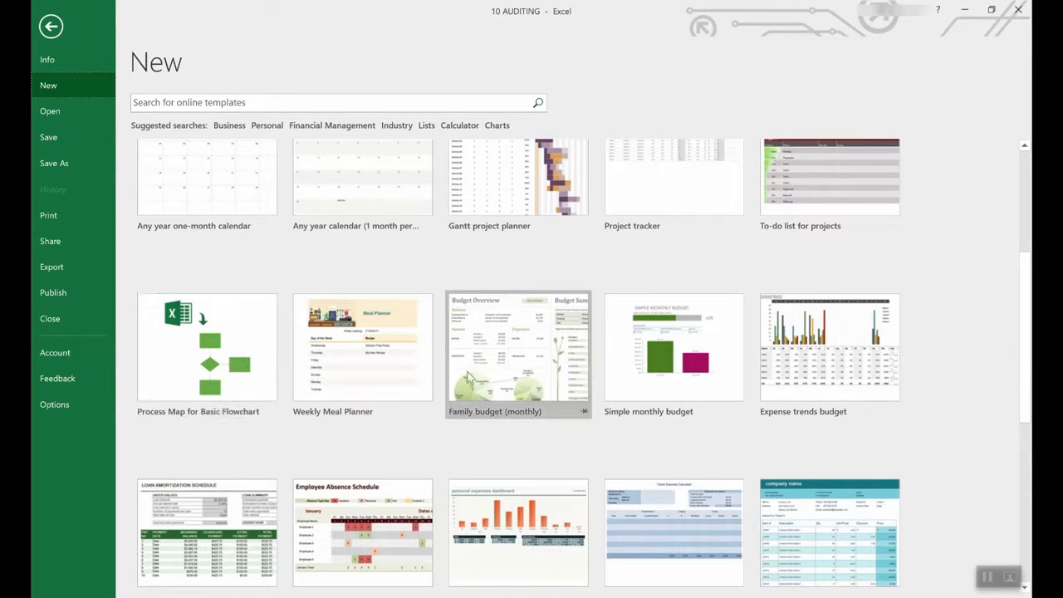
scroll(469, 377, "down", 3)
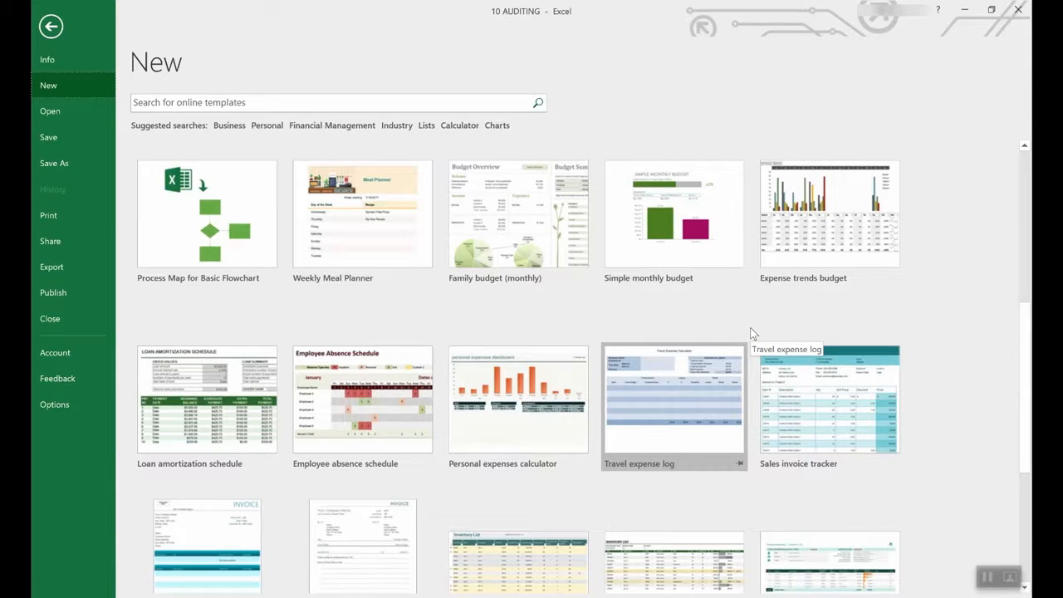
scroll(676, 339, "up", 5)
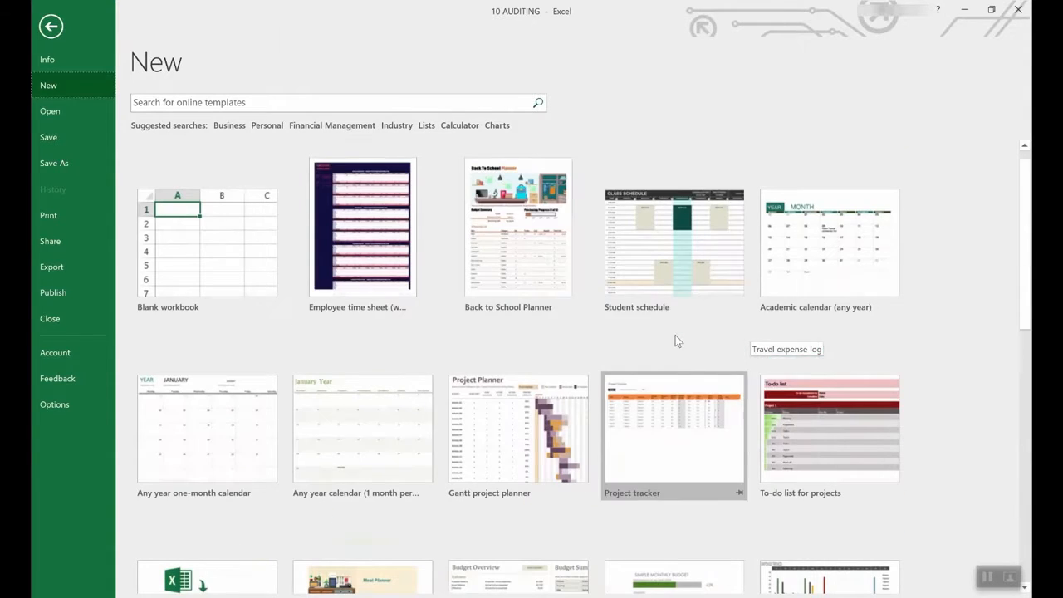
scroll(673, 374, "down", 2)
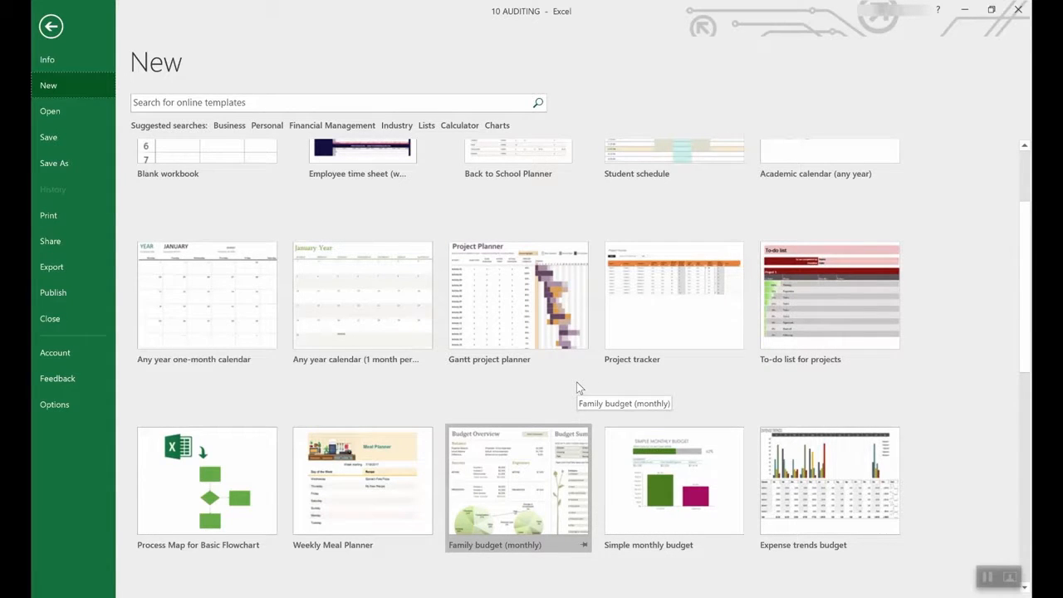
scroll(578, 386, "down", 6)
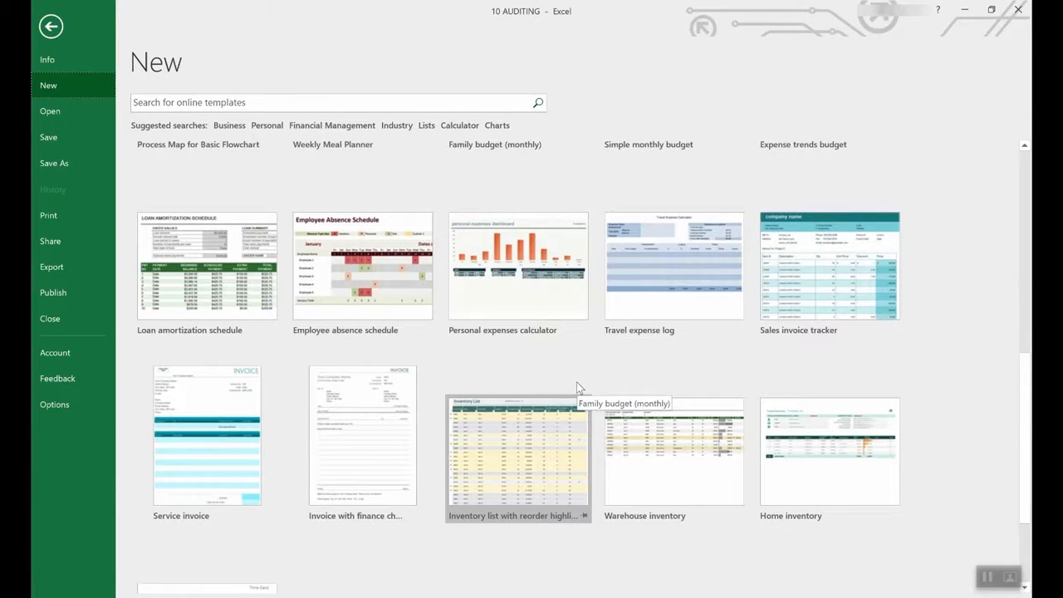
scroll(576, 382, "up", 3)
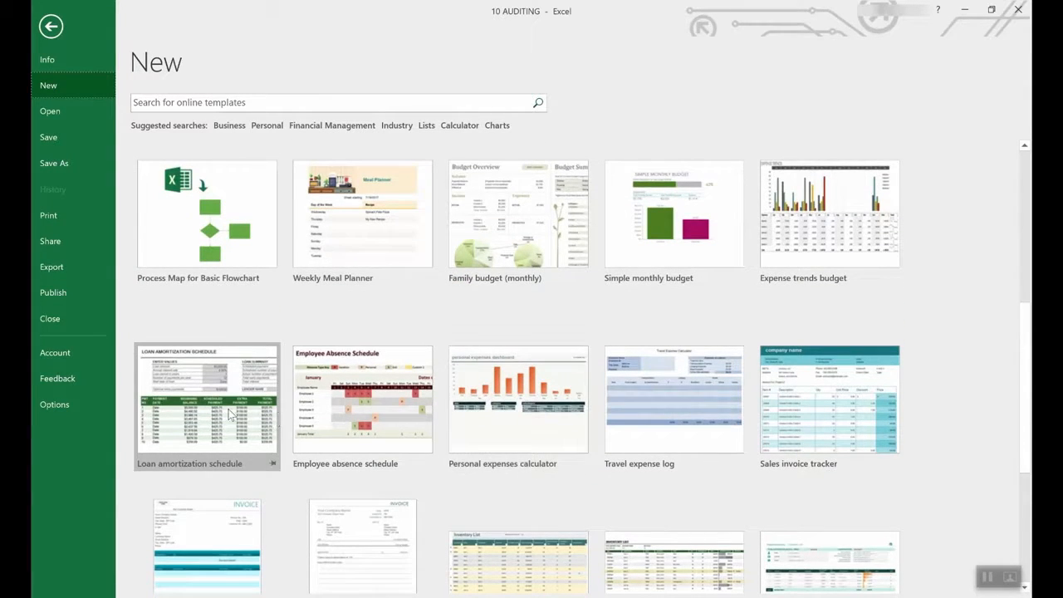
- Create a workbook from the Loan amortization schedule template and view the interest rate note
left_click(209, 377)
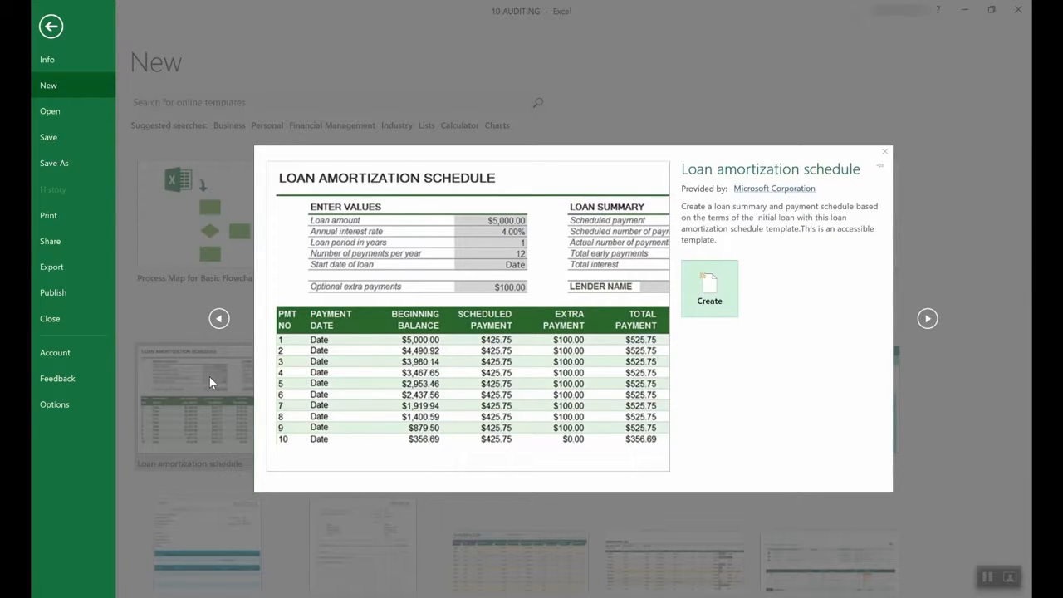
left_click(729, 294)
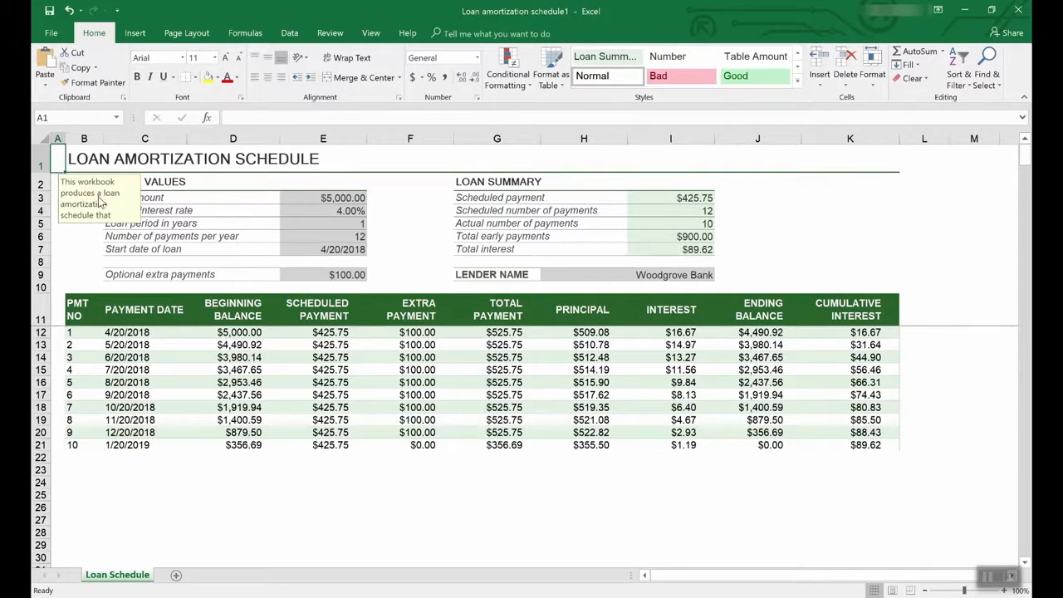
left_click(347, 211)
- Read the loan amount input note, then return to the New template gallery
left_click(347, 197)
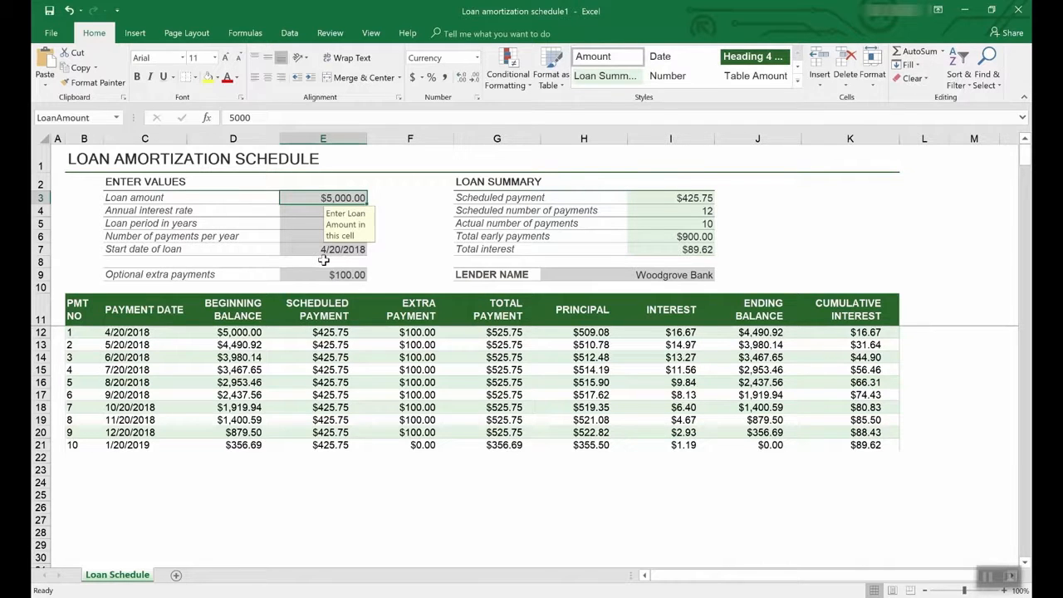
left_click(51, 32)
left_click(56, 80)
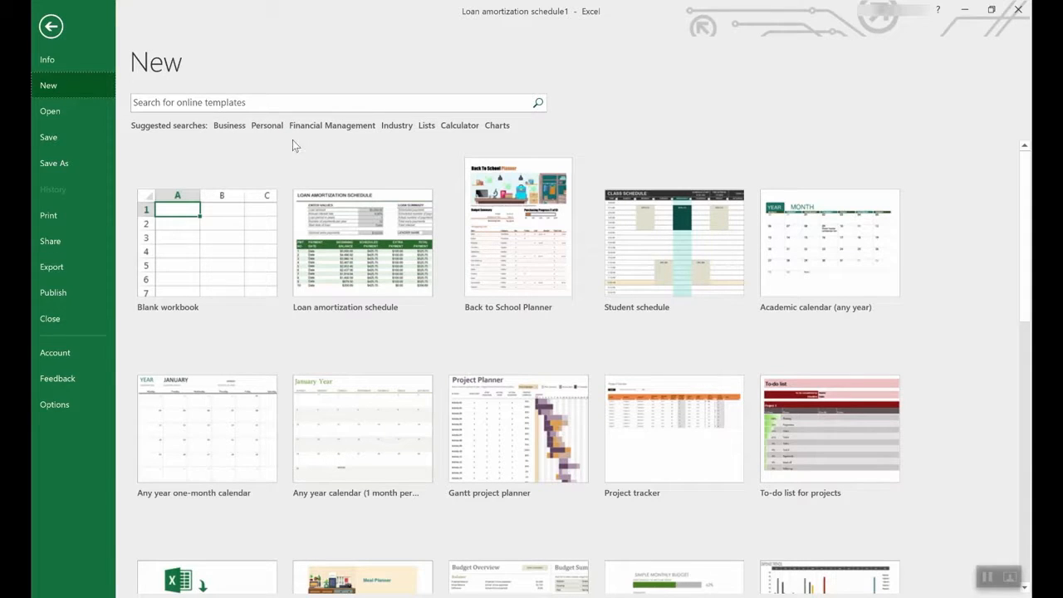
- Browse the templates in the Lists suggested search
left_click(426, 125)
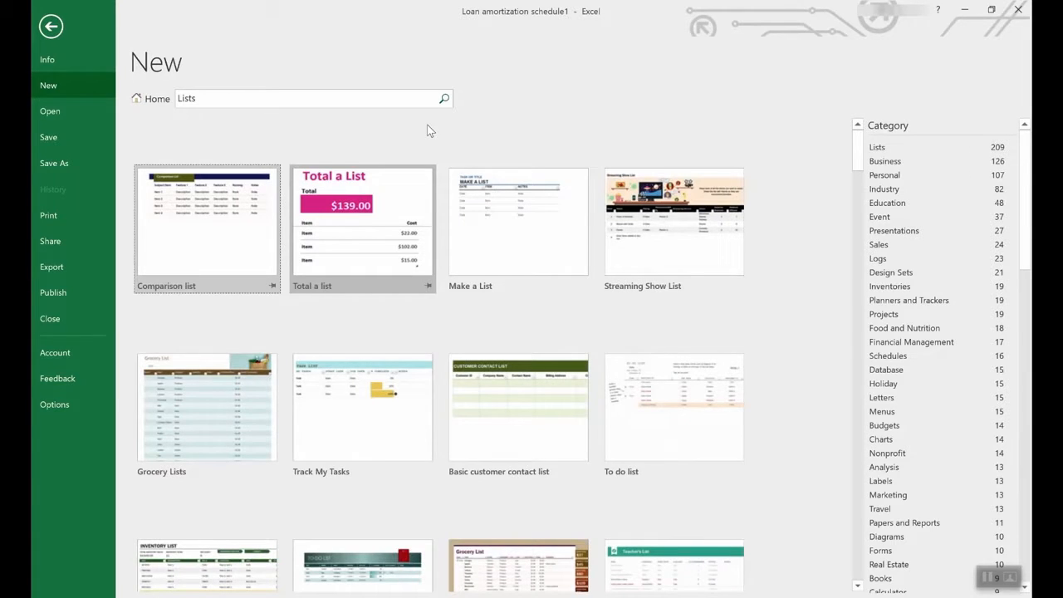
scroll(490, 363, "down", 3)
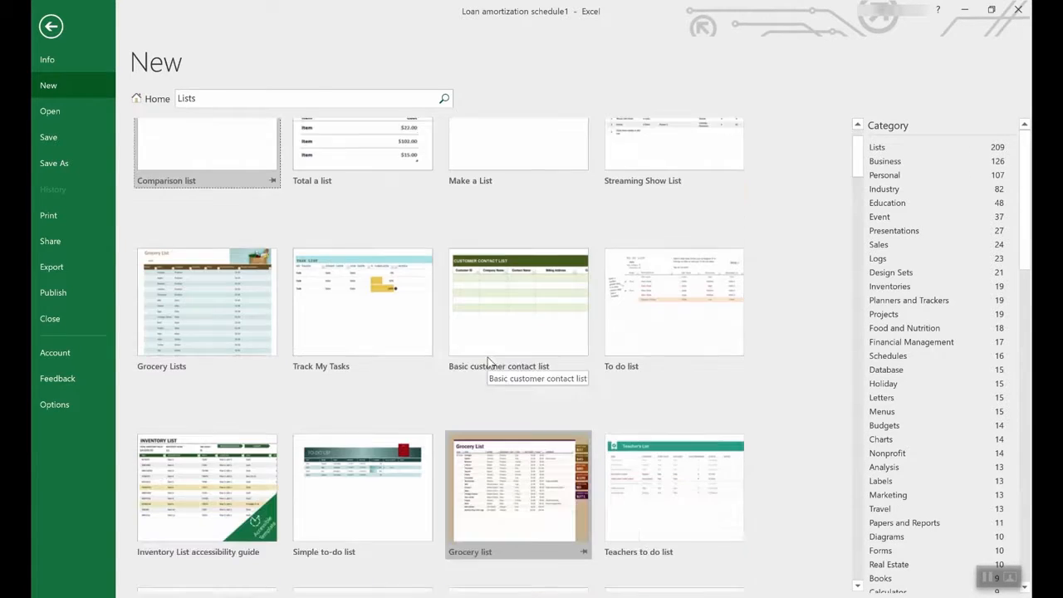
scroll(487, 357, "down", 3)
scroll(487, 357, "down", 3)
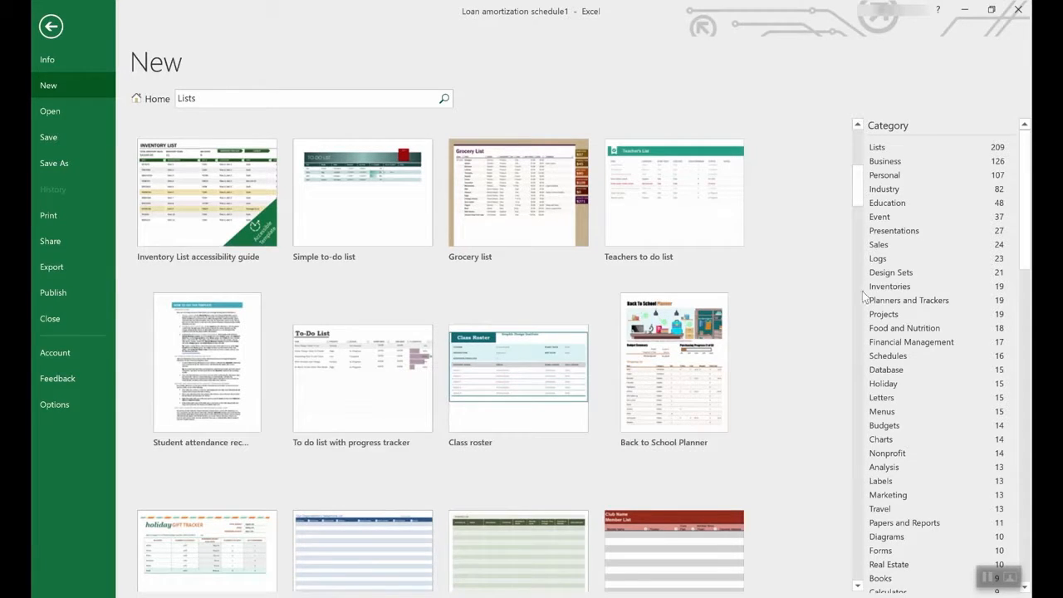
scroll(950, 297, "down", 3)
left_click_drag(1026, 232, 975, 215)
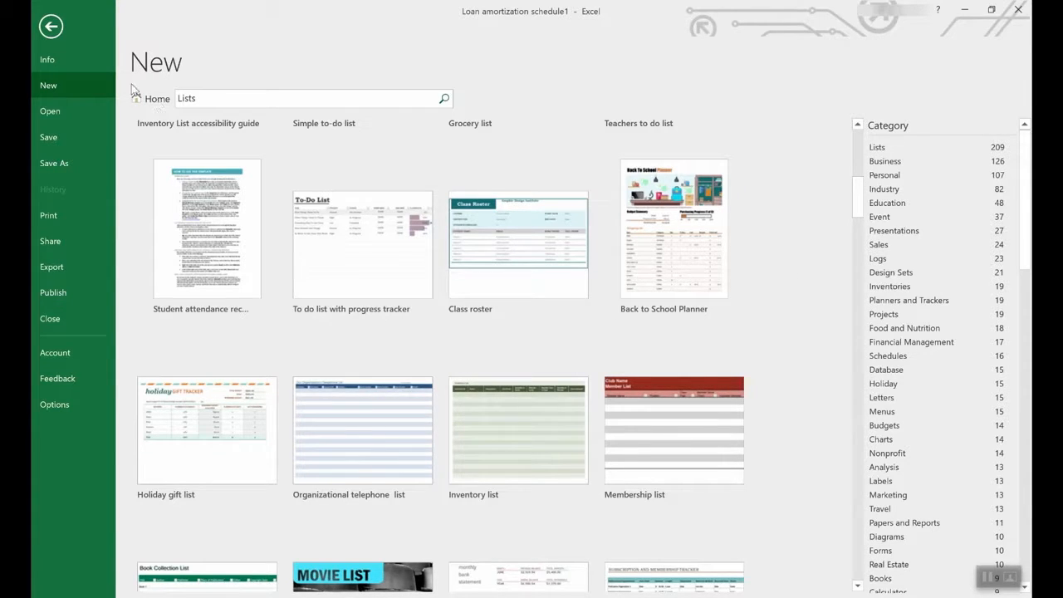
- Create a workbook from the Employee time sheet (weekly, monthly, yearly) template
left_click(152, 98)
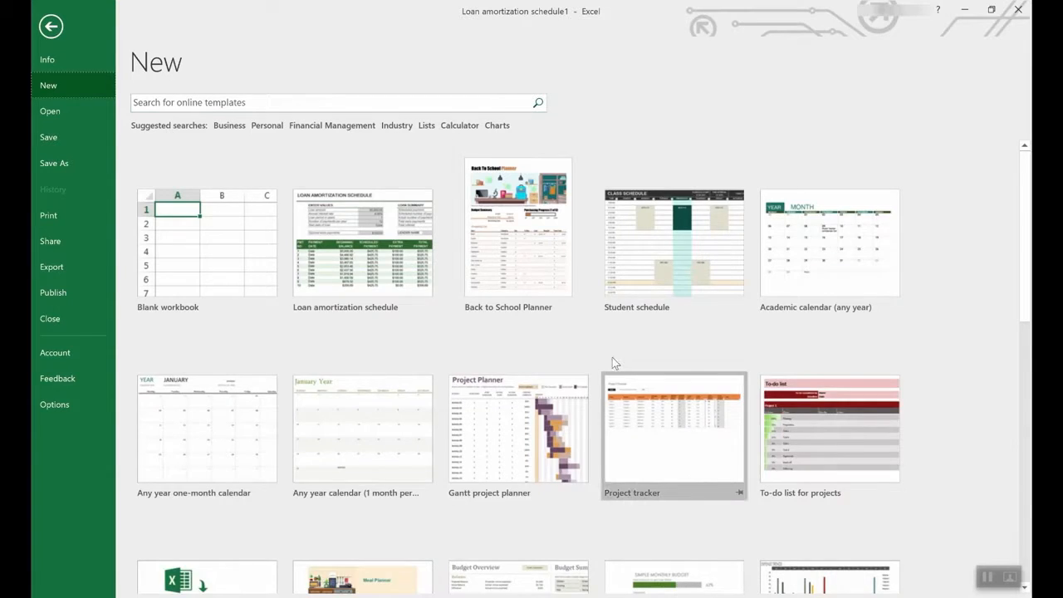
scroll(614, 359, "down", 6)
scroll(618, 367, "down", 2)
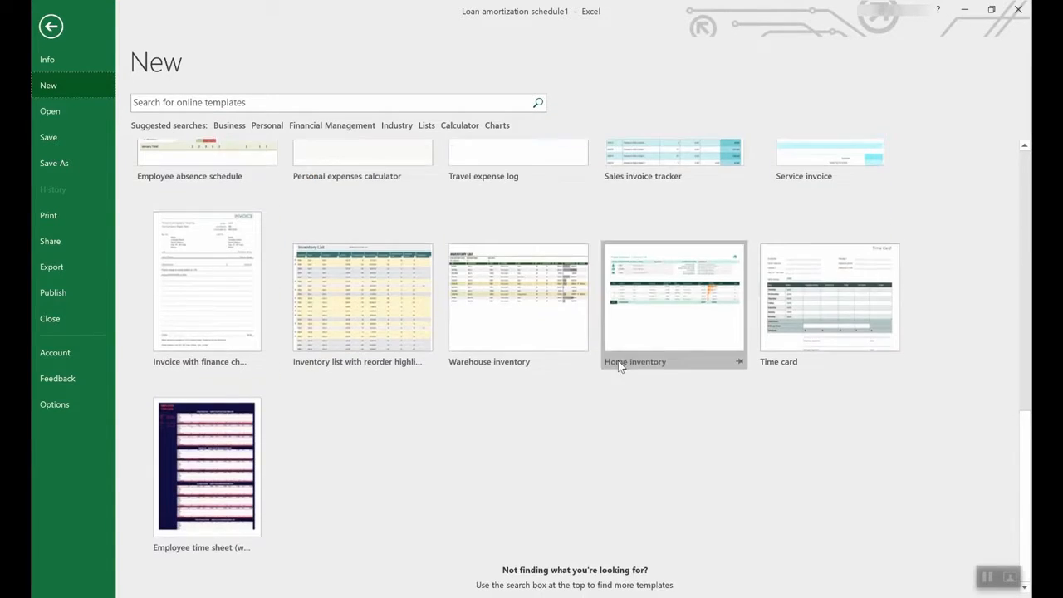
left_click(201, 447)
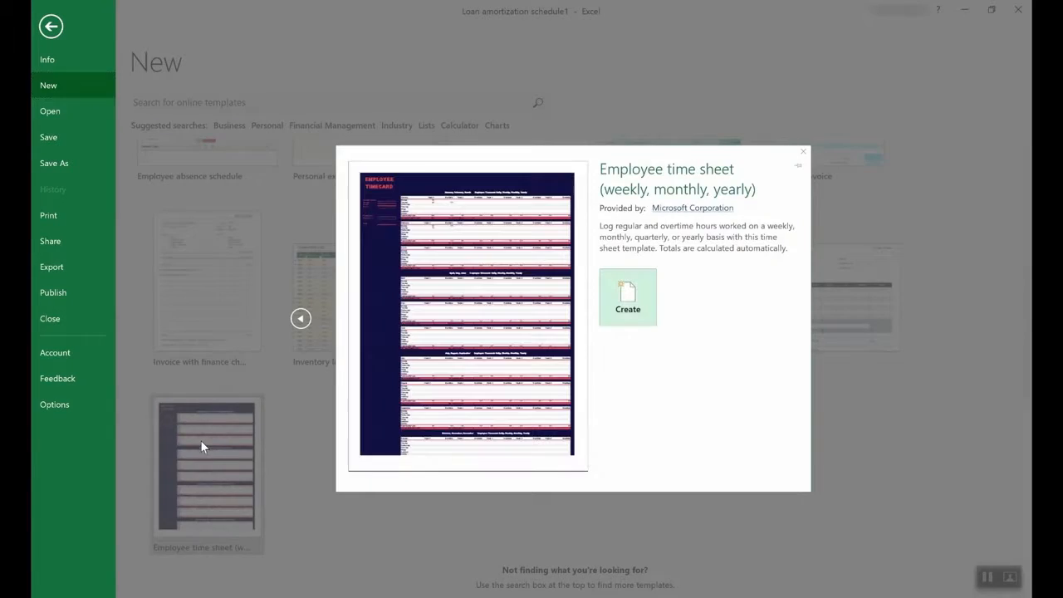
left_click(643, 297)
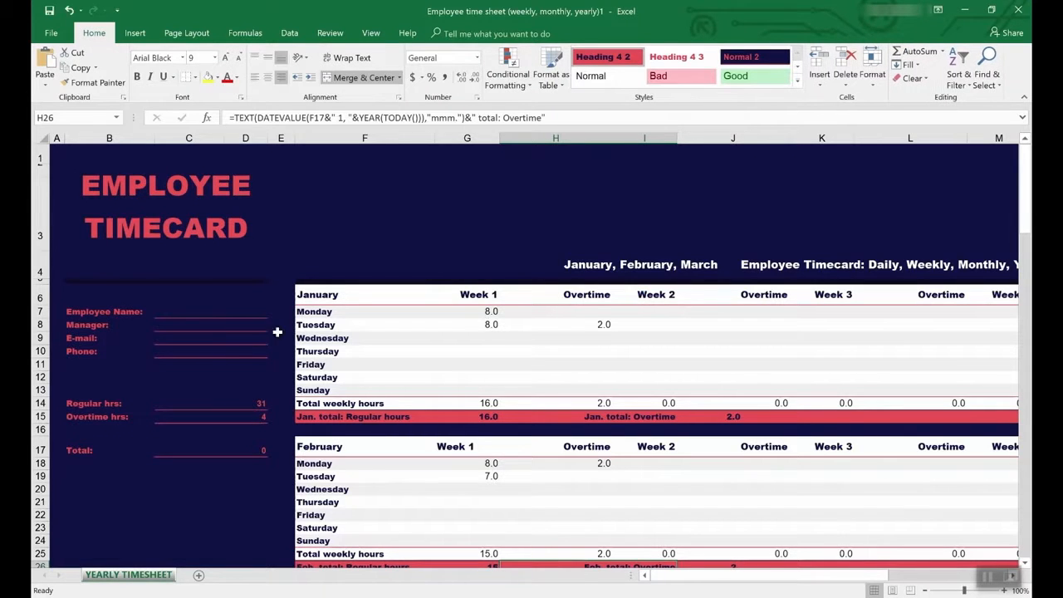
- Inspect the Regular and Overtime hrs SUMIF formulas and trace precedents of the Overtime total
left_click(194, 403)
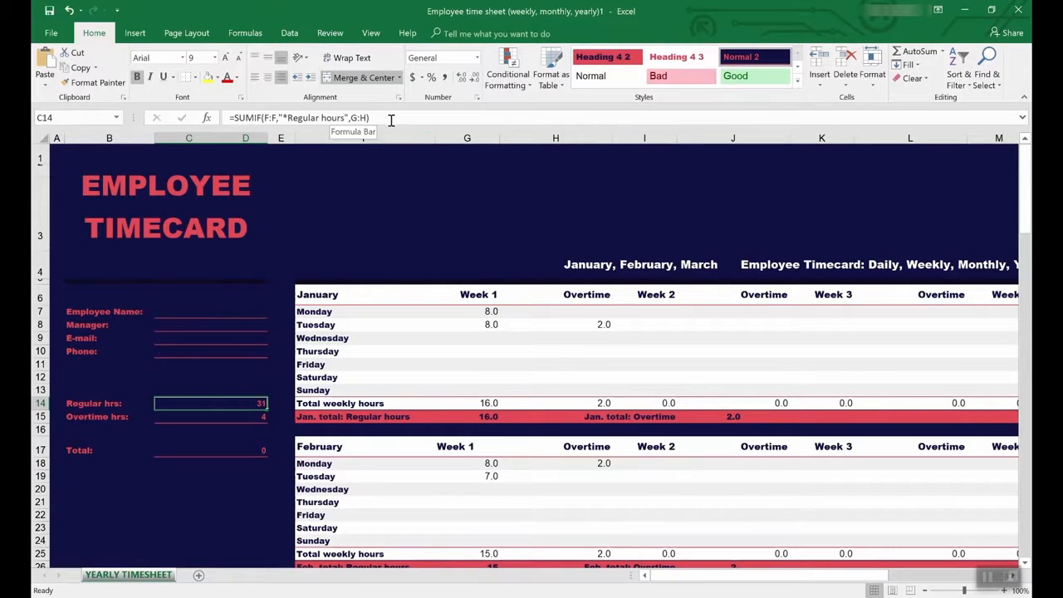
left_click(246, 418)
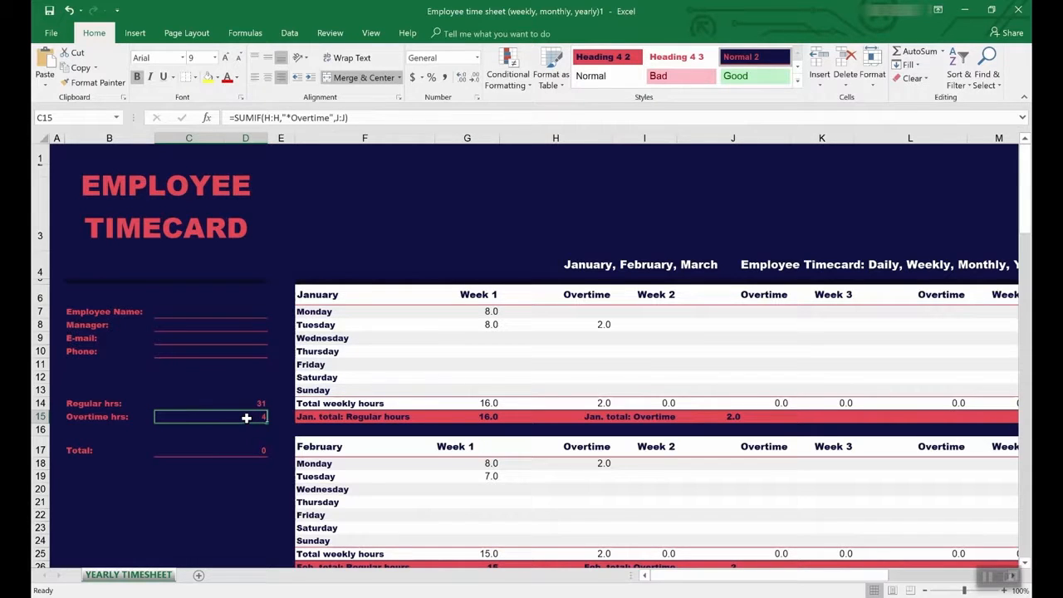
left_click(329, 33)
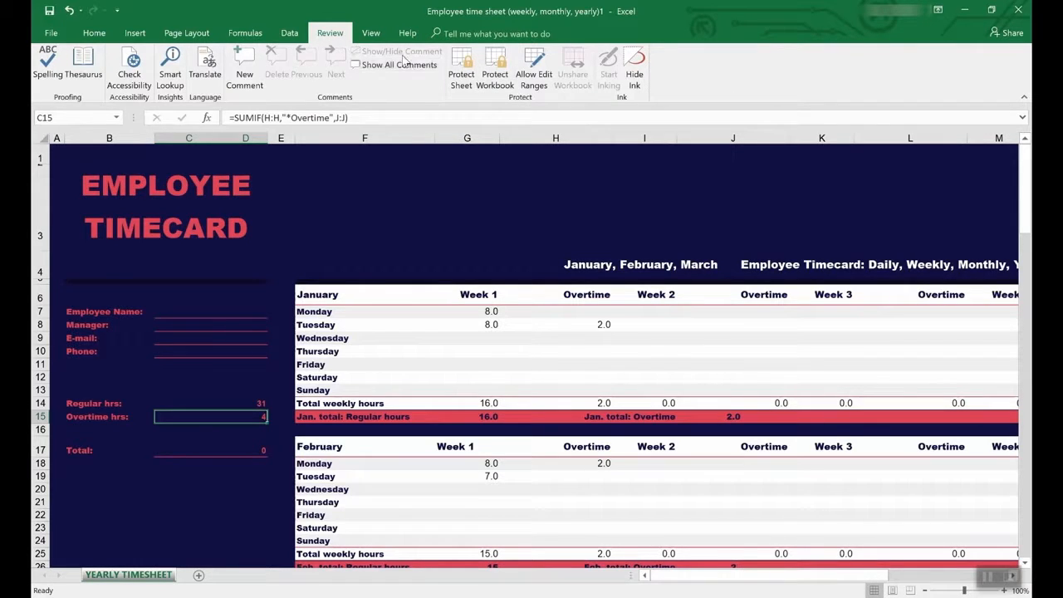
left_click(245, 33)
left_click(547, 53)
scroll(544, 402, "down", 7)
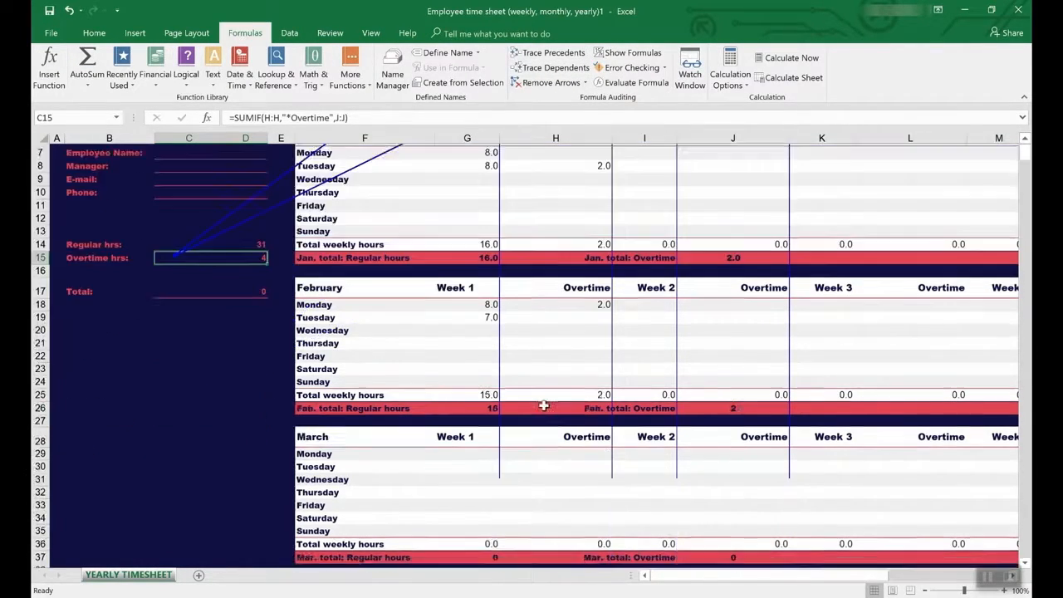
scroll(544, 402, "up", 7)
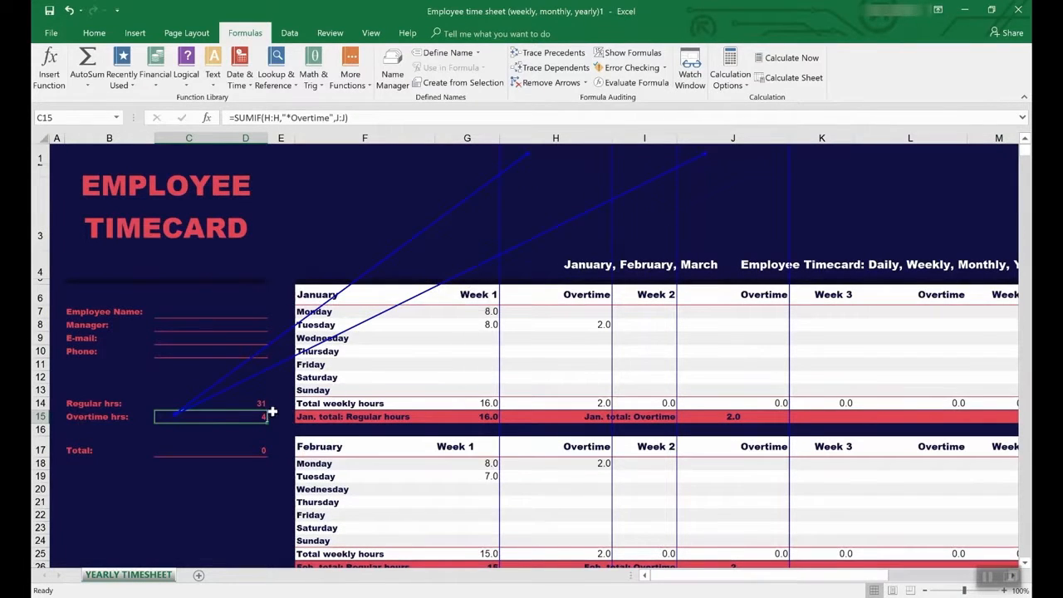
left_click(215, 403)
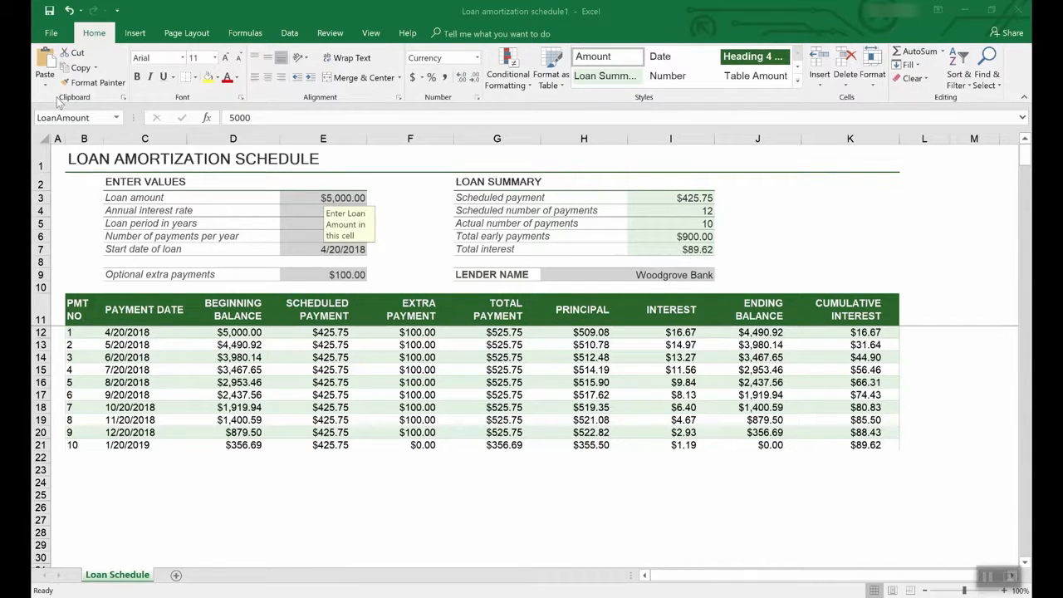
left_click(53, 32)
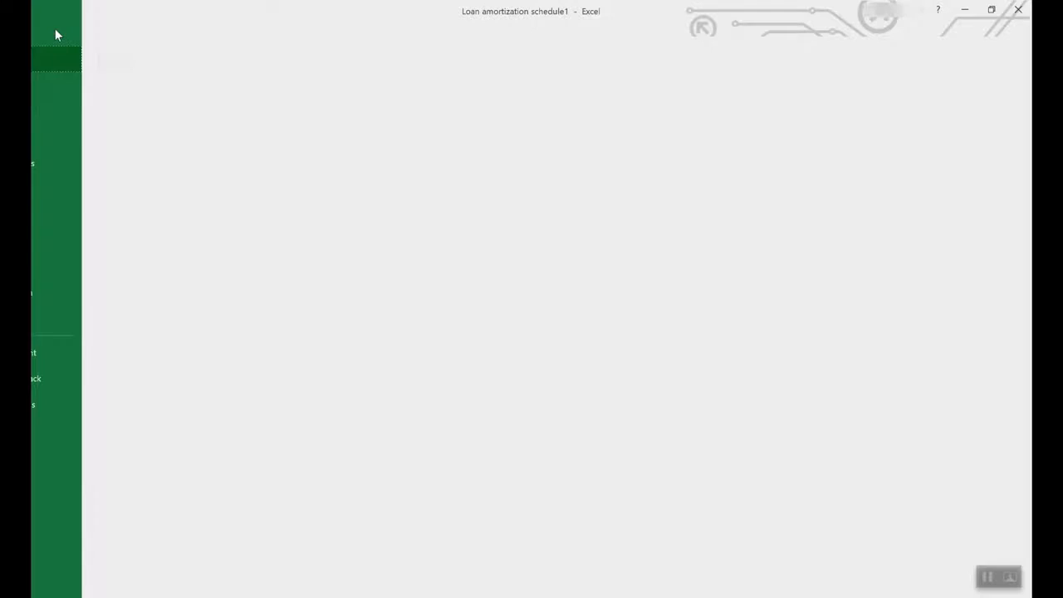
left_click(68, 163)
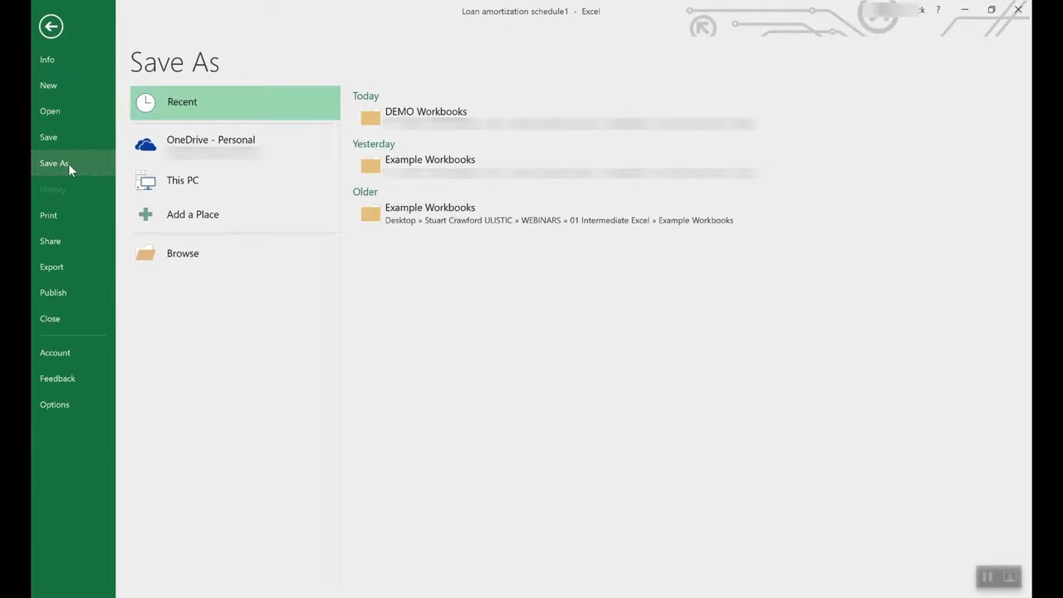
left_click(227, 143)
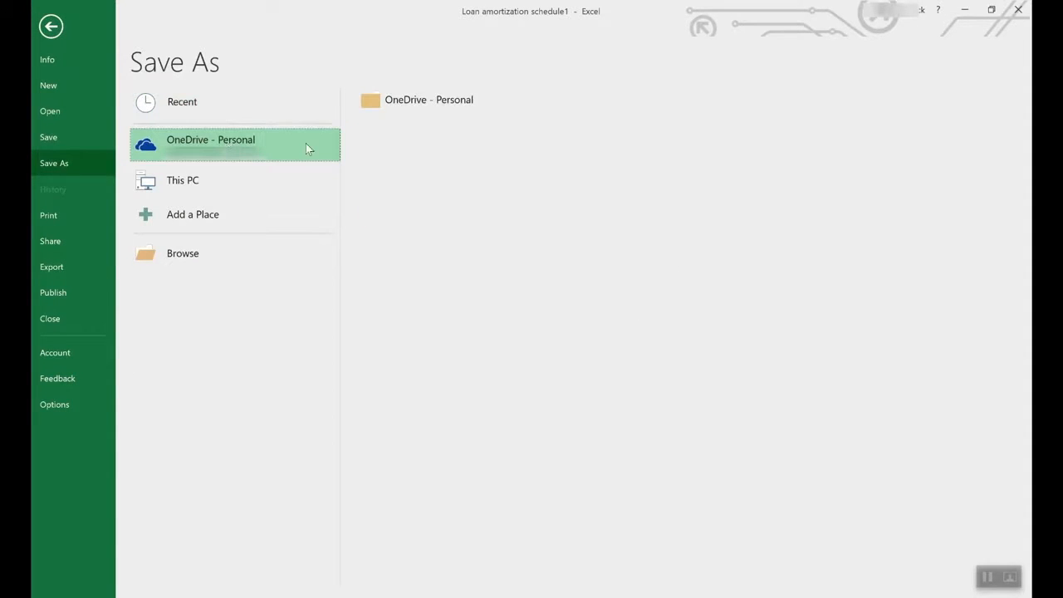
left_click(200, 173)
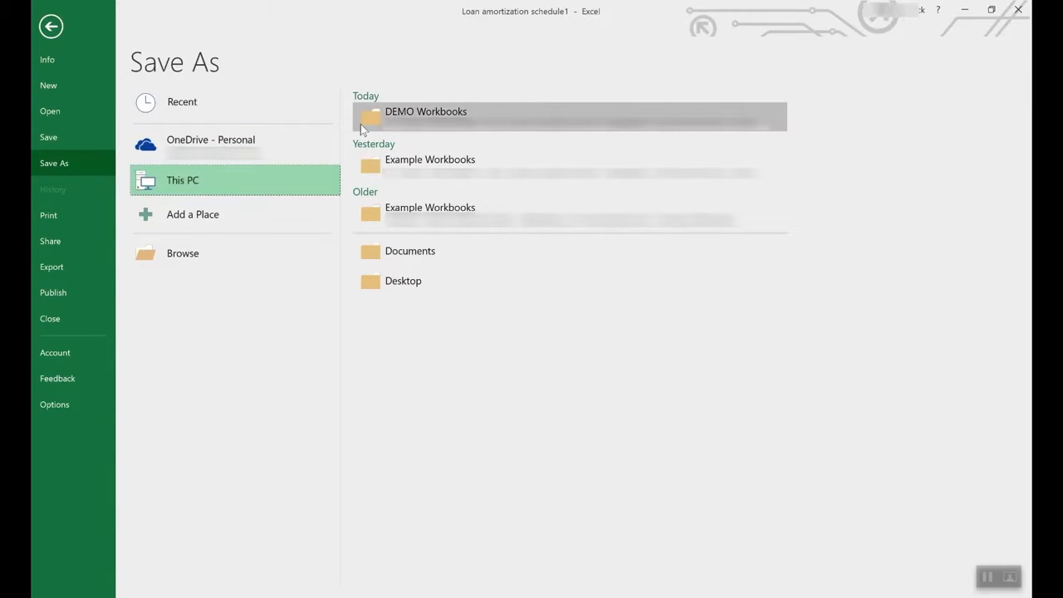
left_click(249, 174)
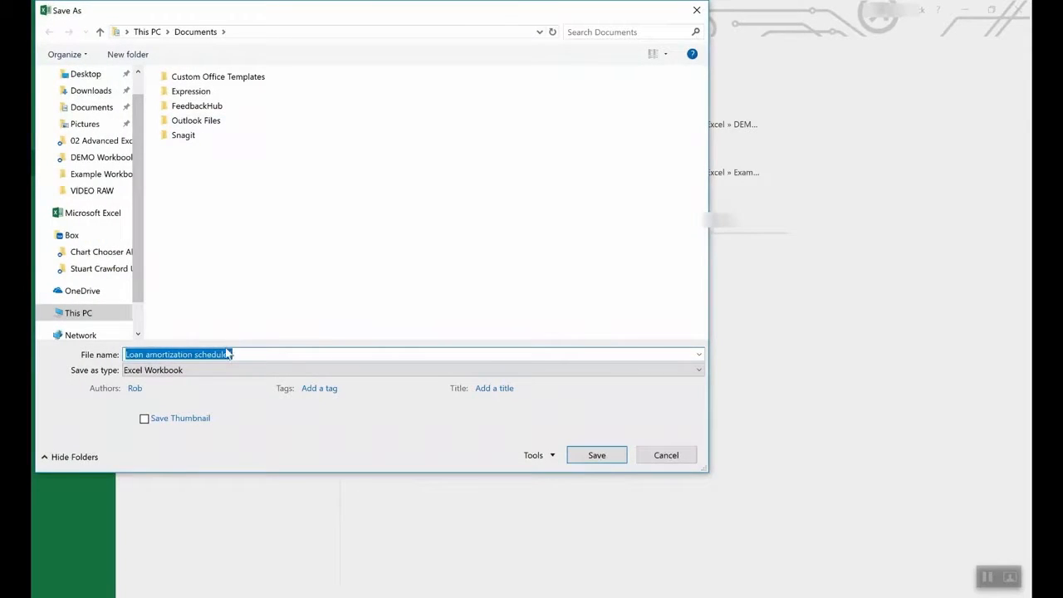
left_click(200, 369)
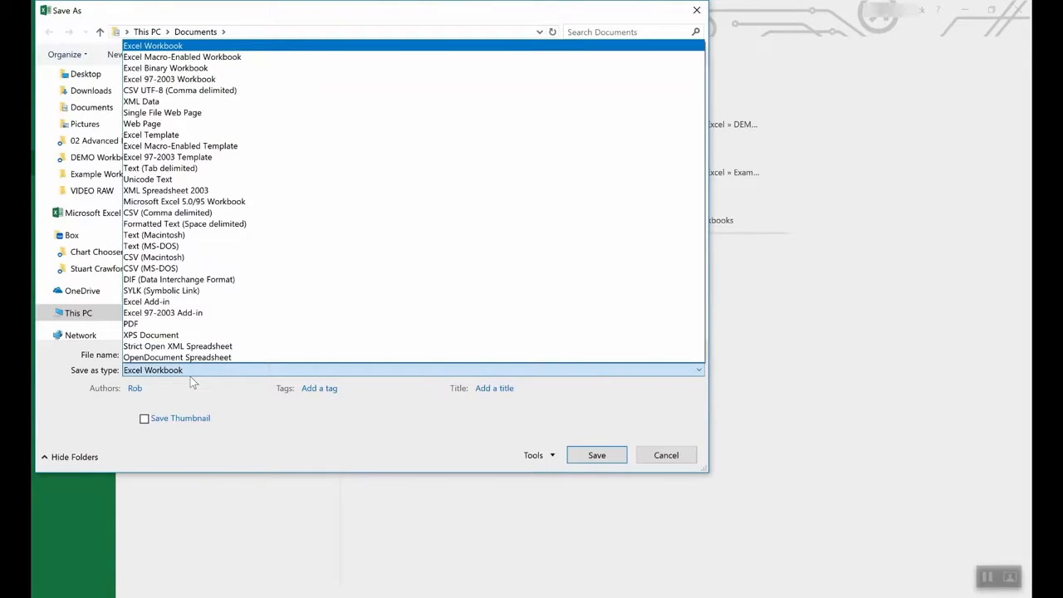
left_click(175, 134)
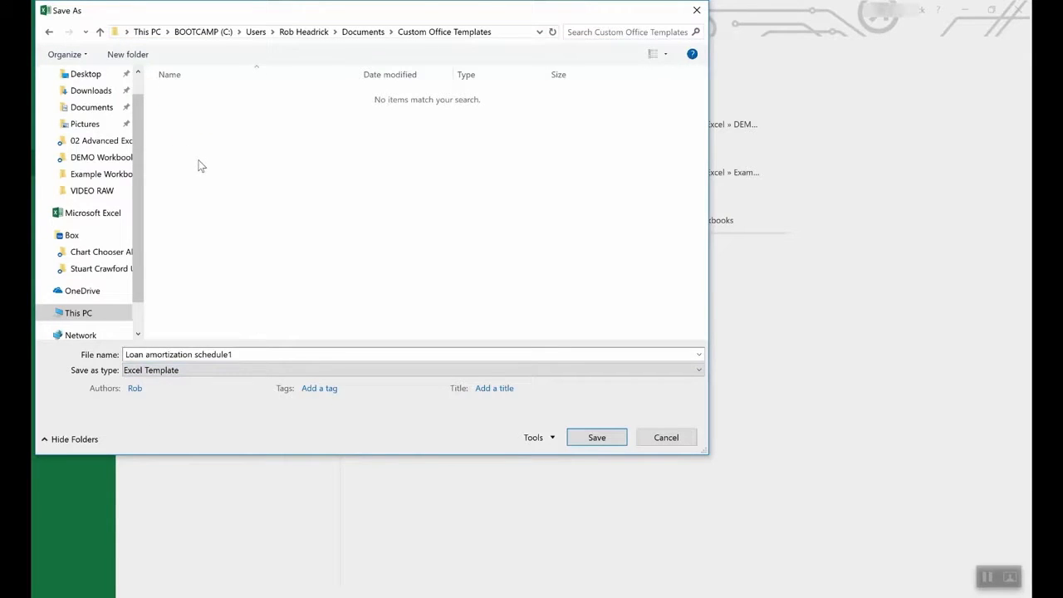
left_click(667, 437)
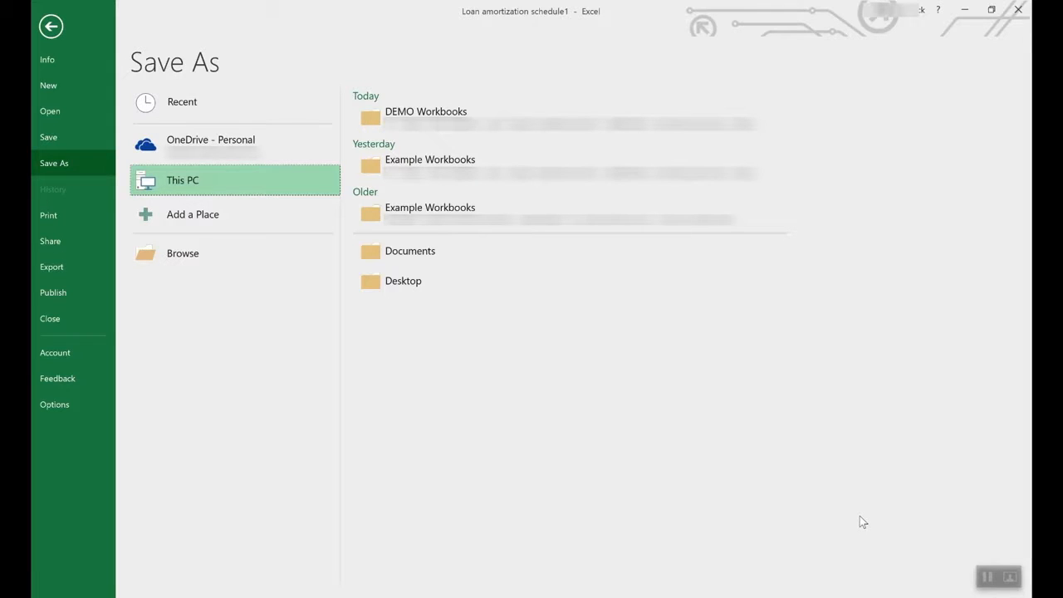
left_click(48, 26)
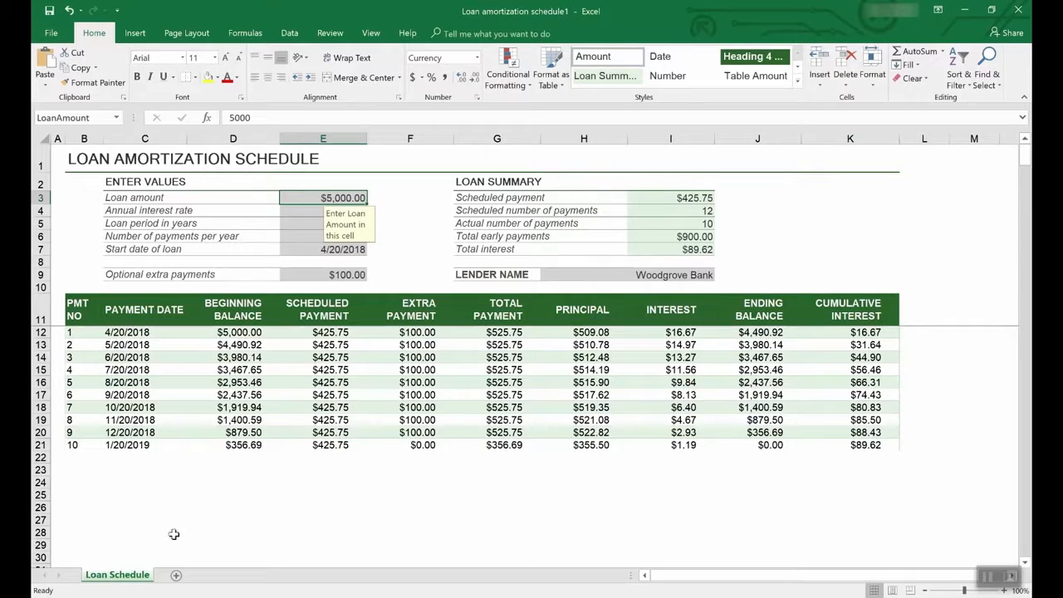